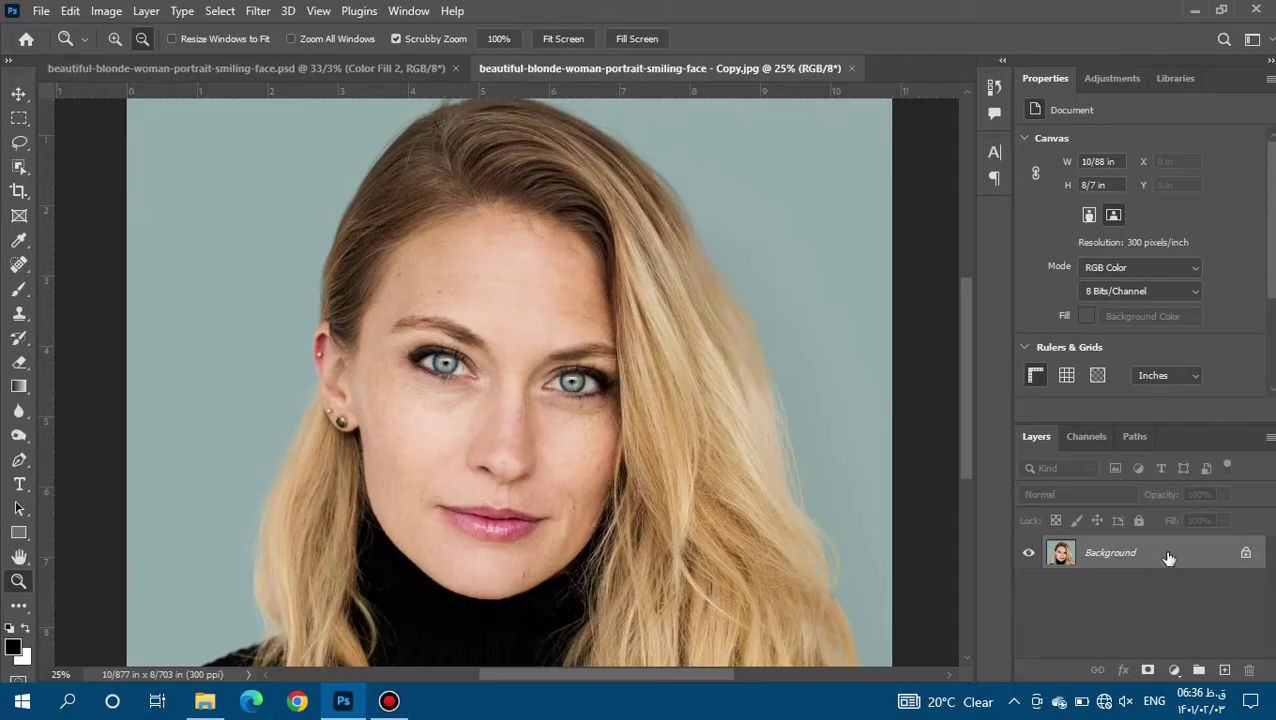
Duplicate the Background onto Layer 1 and zoom in on the forehead
{"action": "key", "text": "ctrl+j"}
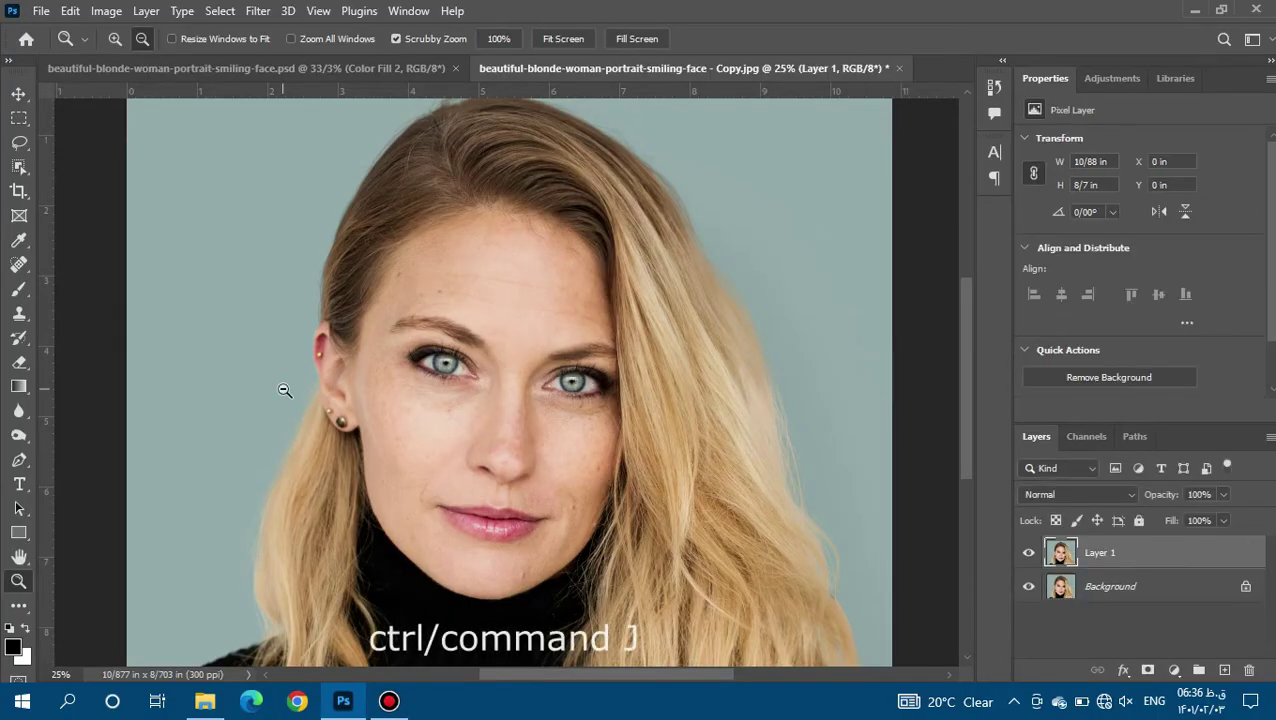
{"action": "left_click", "coordinate": [16, 266]}
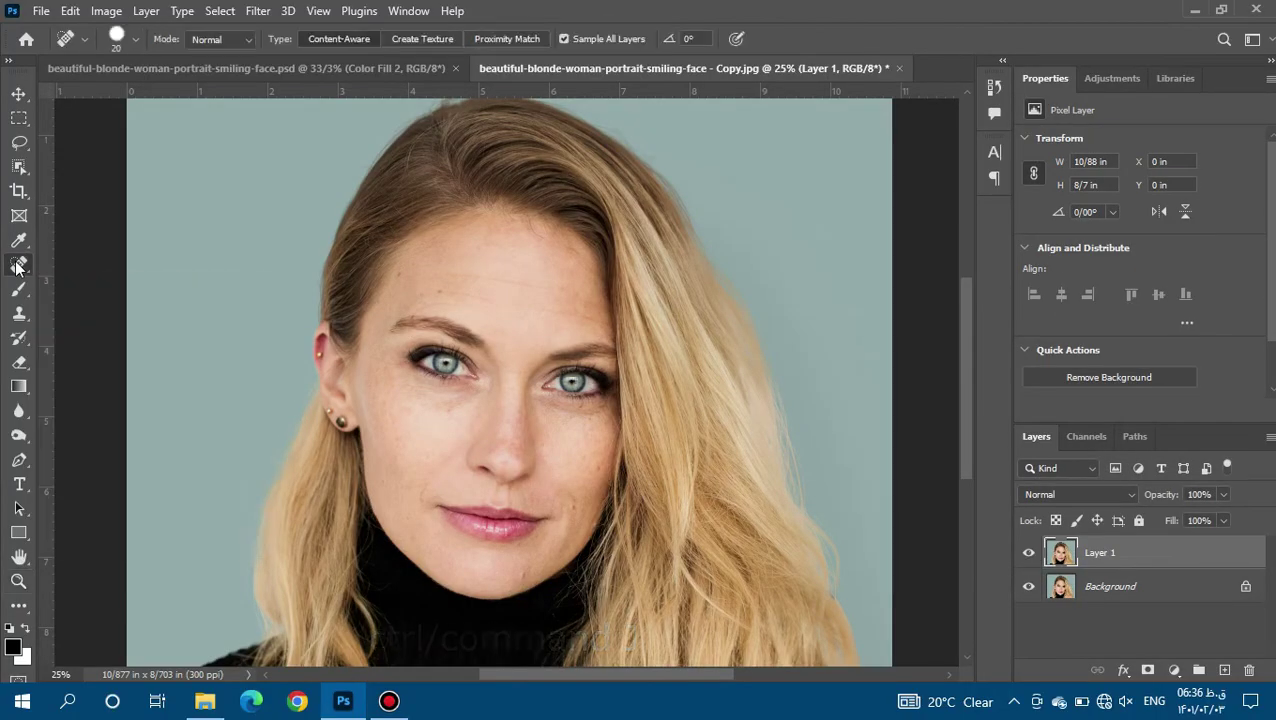
{"action": "left_click", "coordinate": [19, 581]}
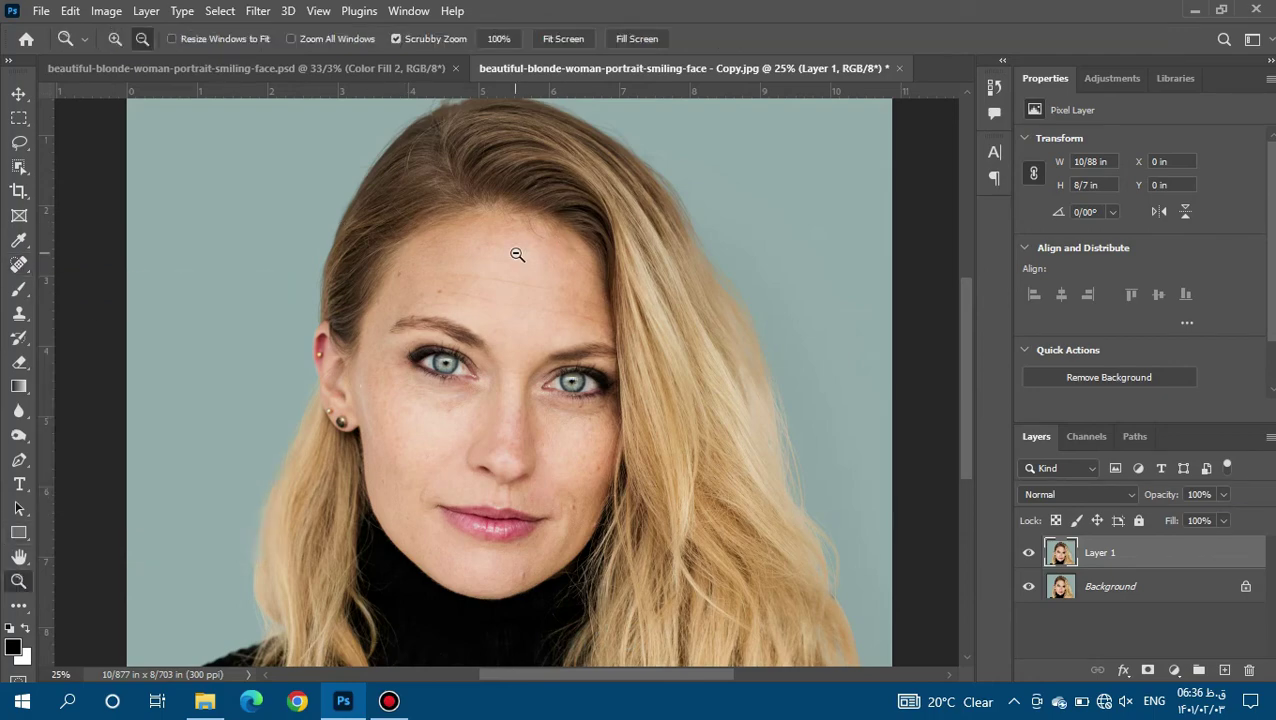
{"action": "left_click", "coordinate": [517, 254]}
{"action": "left_click", "coordinate": [517, 254], "text": "alt"}
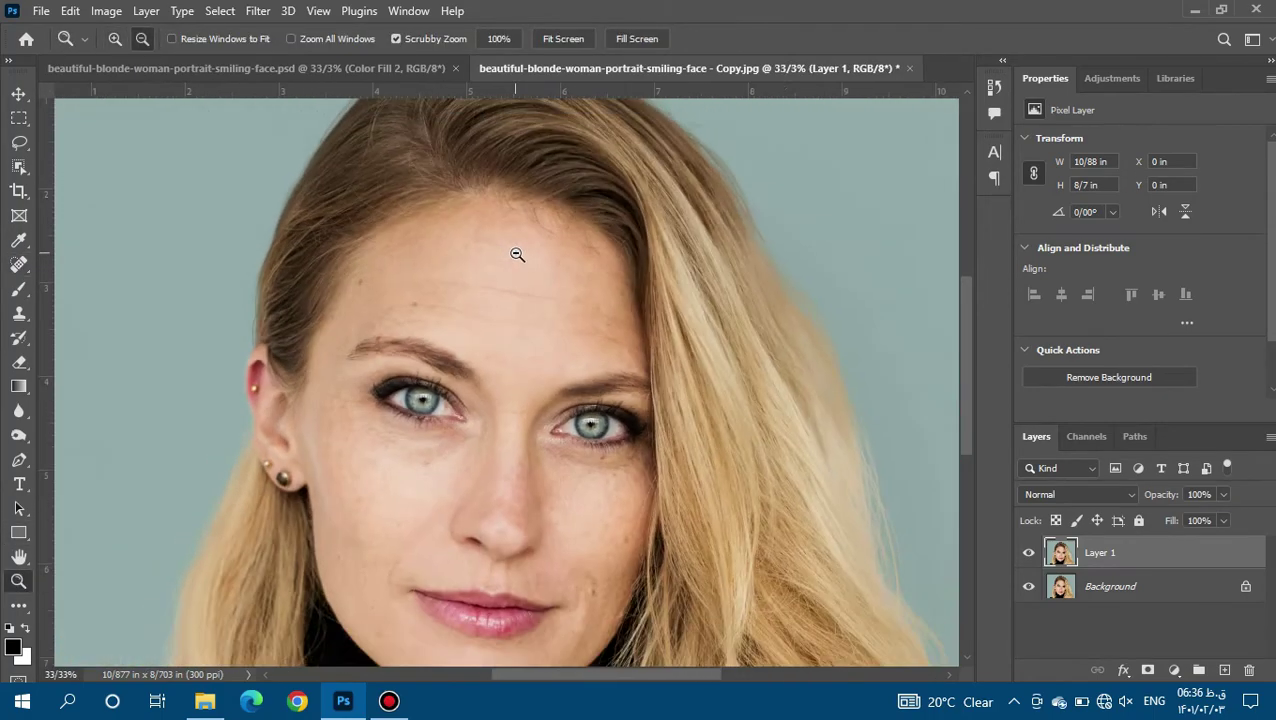
{"action": "left_click", "coordinate": [517, 254]}
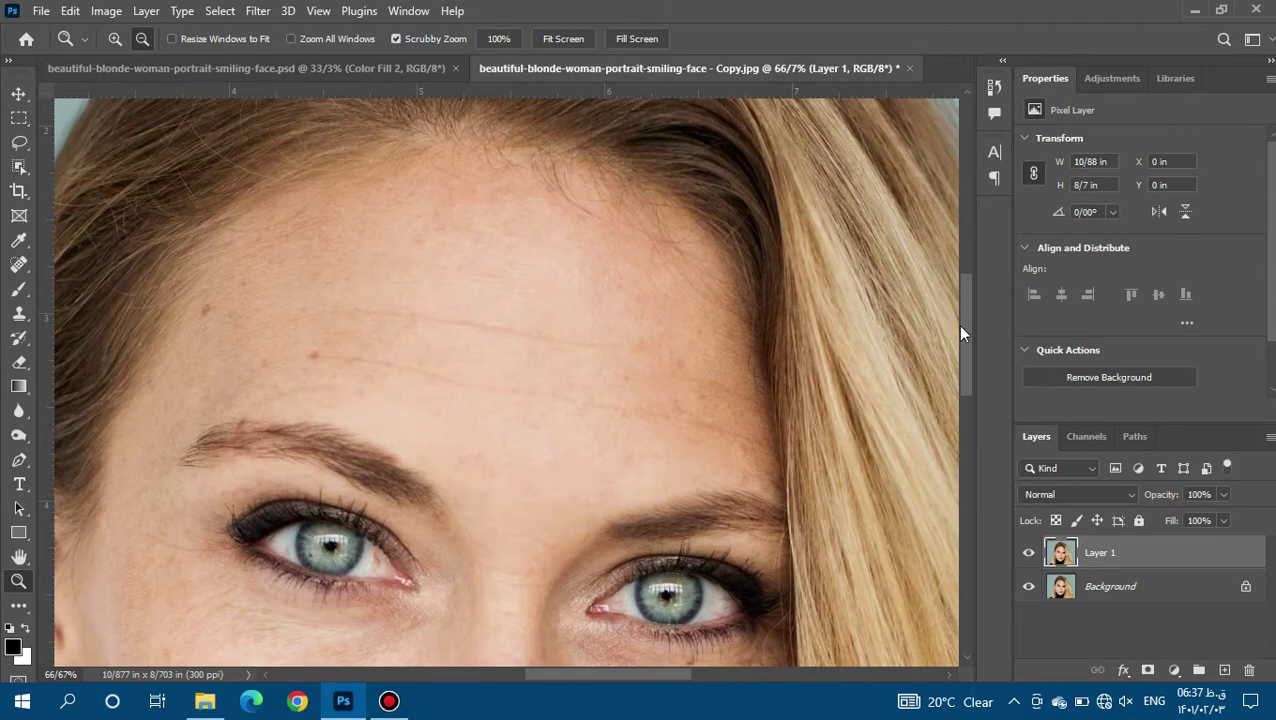
Center the forehead in view and select the Content-Aware Spot Healing Brush
{"action": "left_click_drag", "start_coordinate": [960, 333], "coordinate": [961, 318]}
{"action": "left_click_drag", "start_coordinate": [595, 673], "coordinate": [578, 673]}
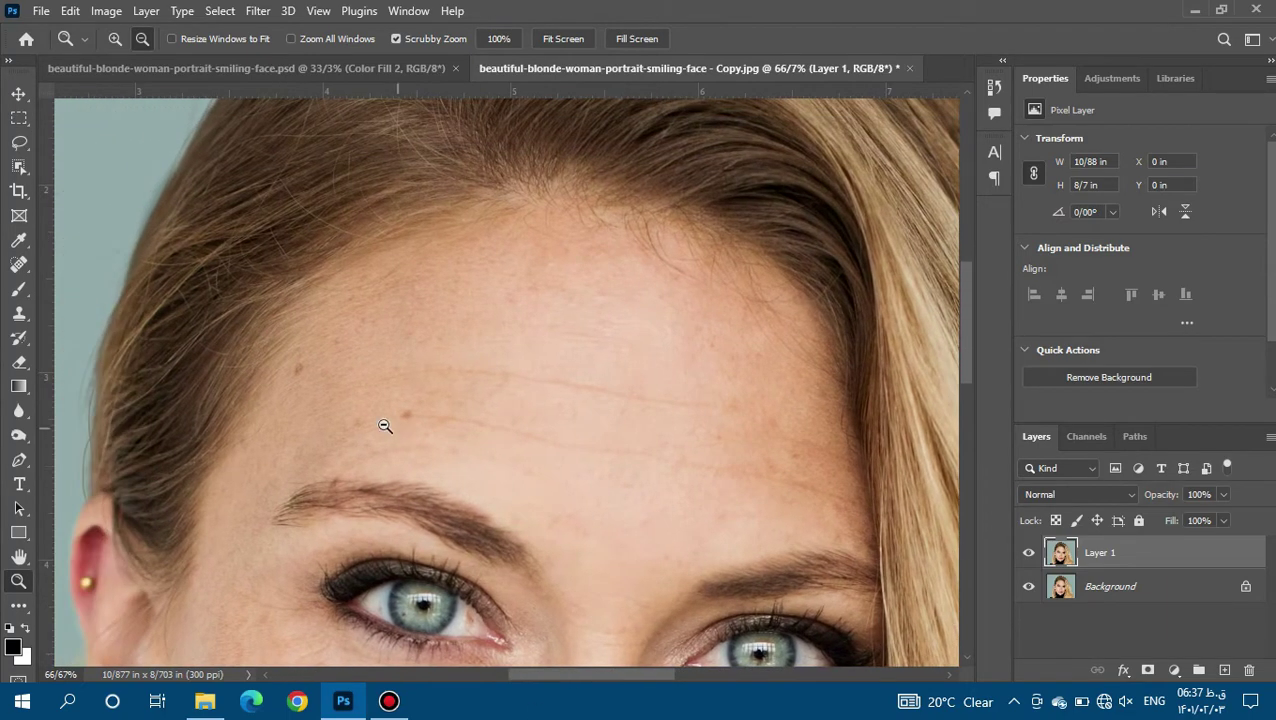
{"action": "left_click", "coordinate": [19, 264]}
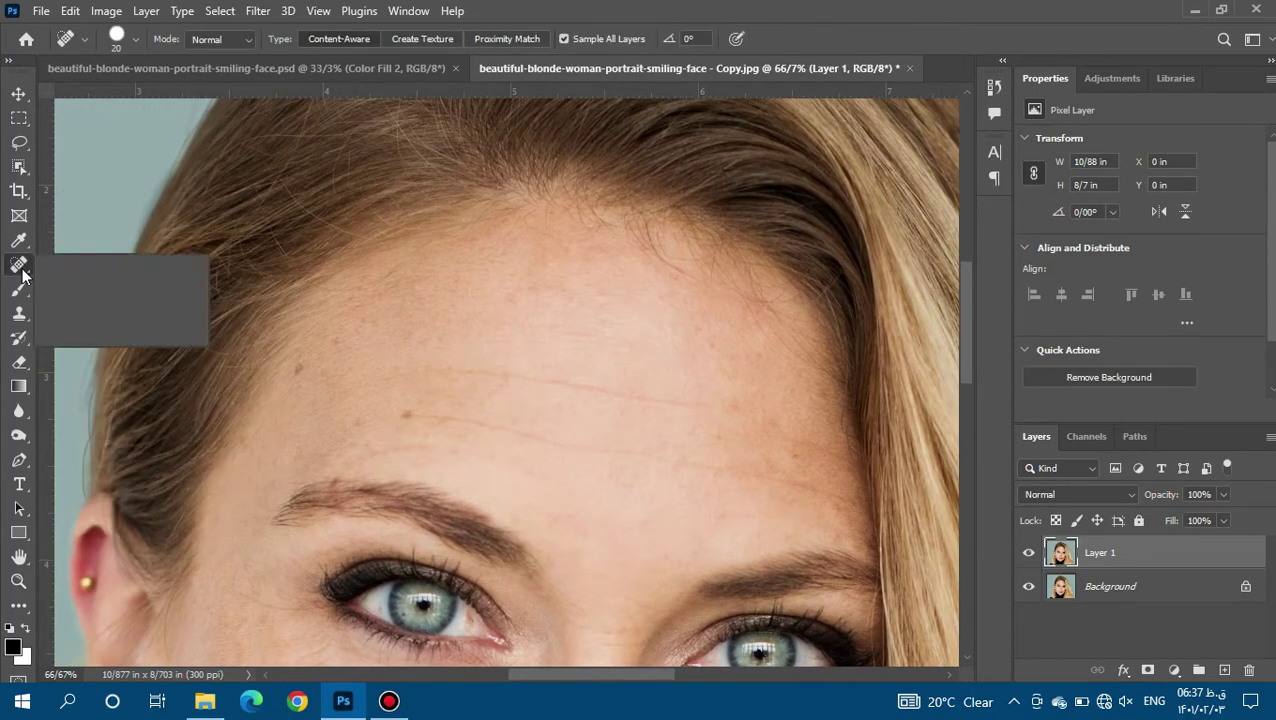
{"action": "left_click", "coordinate": [90, 263]}
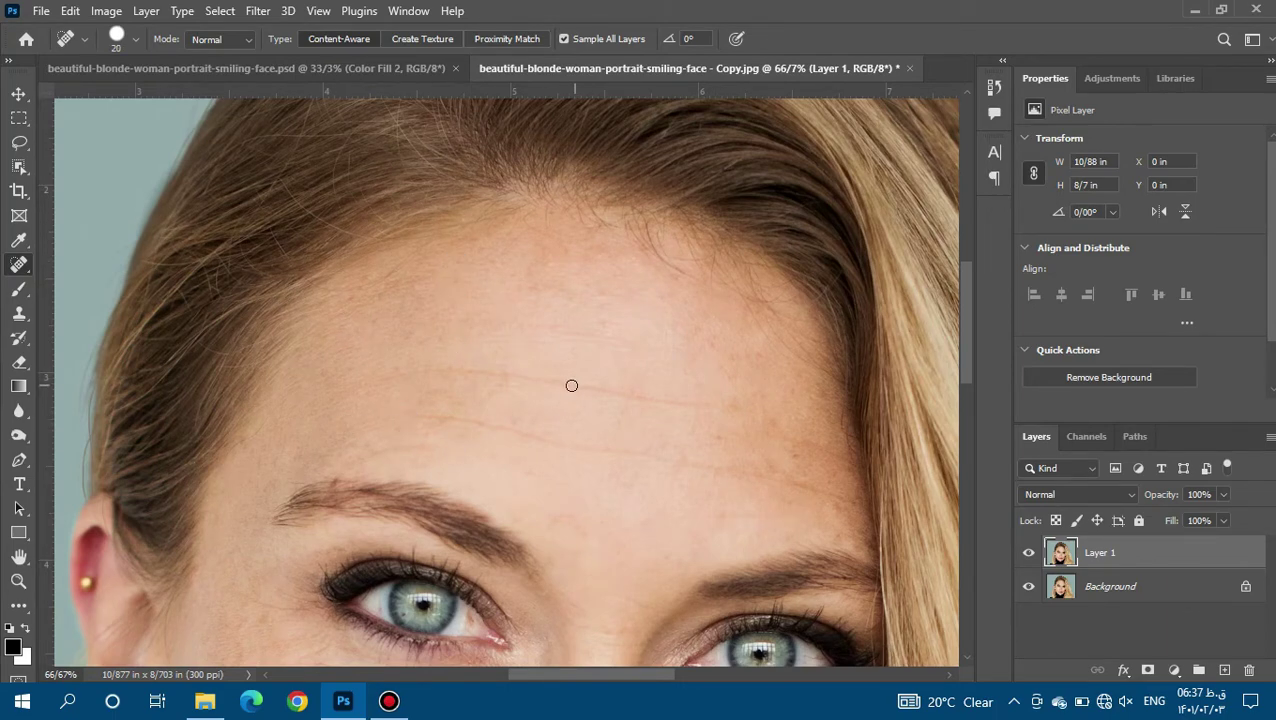
Heal the forehead blemishes, main wrinkle line and hairline wrinkles with a size-20 Spot Healing Brush
{"action": "left_click_drag", "start_coordinate": [445, 373], "coordinate": [410, 366]}
{"action": "left_click_drag", "start_coordinate": [711, 404], "coordinate": [612, 392]}
{"action": "mouse_move", "coordinate": [558, 438]}
{"action": "left_mouse_down"}
{"action": "mouse_move", "coordinate": [413, 418]}
{"action": "mouse_move", "coordinate": [360, 462]}
{"action": "left_mouse_up"}
{"action": "left_click_drag", "start_coordinate": [653, 243], "coordinate": [636, 229]}
{"action": "left_click_drag", "start_coordinate": [714, 259], "coordinate": [754, 317]}
{"action": "left_click_drag", "start_coordinate": [749, 268], "coordinate": [804, 361]}
{"action": "mouse_move", "coordinate": [412, 287]}
{"action": "left_mouse_down"}
{"action": "mouse_move", "coordinate": [354, 285]}
{"action": "mouse_move", "coordinate": [710, 465]}
{"action": "left_mouse_up"}
{"action": "scroll", "coordinate": [964, 317], "scroll_direction": "up", "scroll_amount": 5}
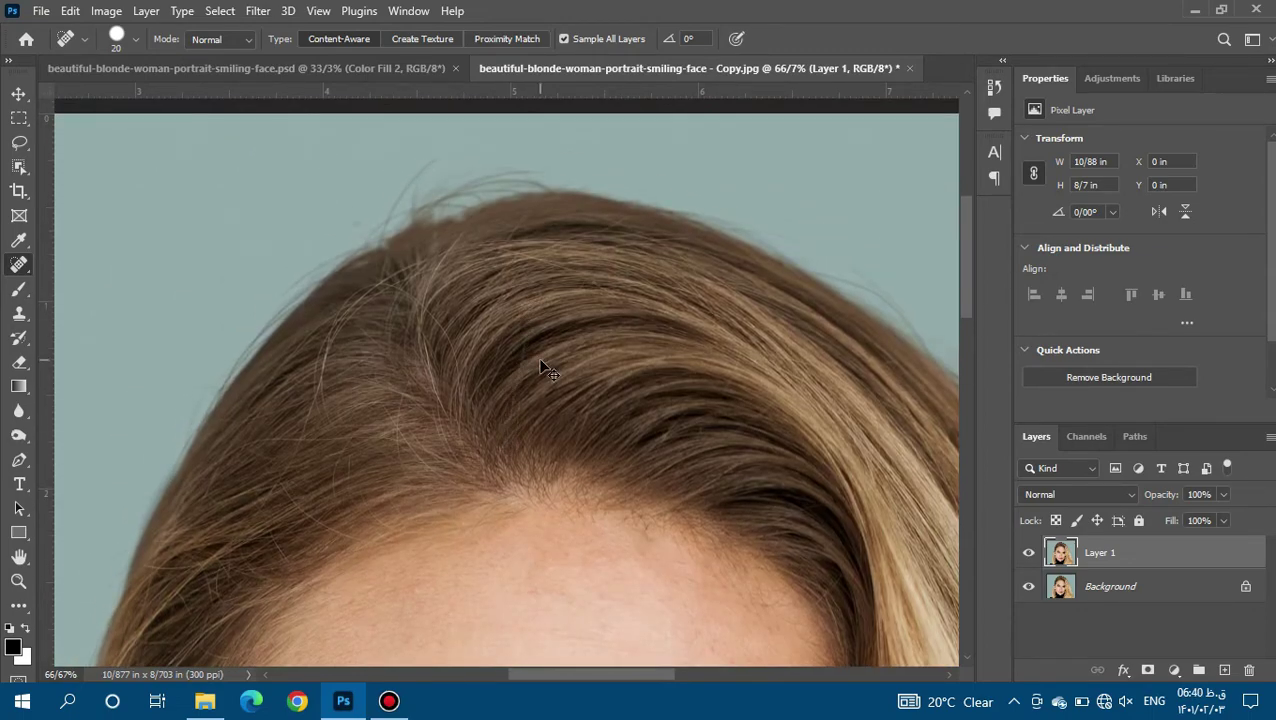
{"action": "left_click", "coordinate": [400, 270], "text": "ctrl"}
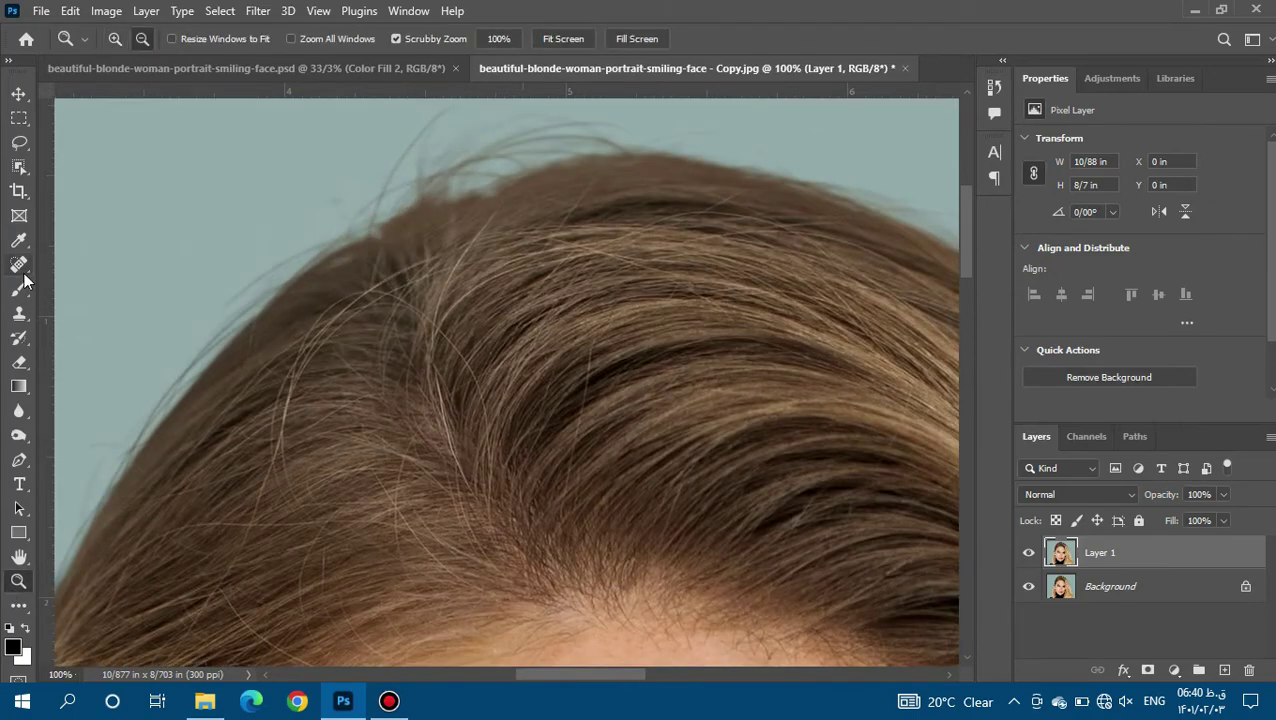
Shrink the healing brush to size 9 and heal stray strands near the hair top and edge
{"action": "key", "text": "bracketleft"}
{"action": "key", "text": "bracketleft"}
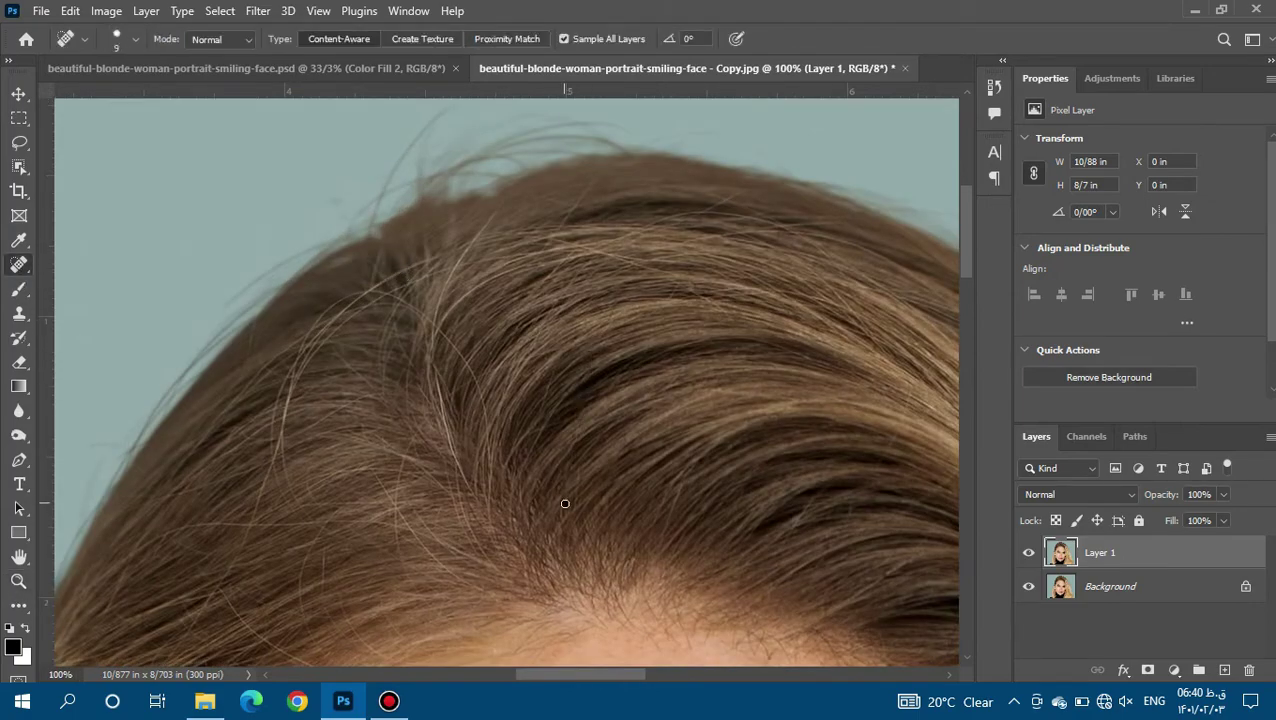
{"action": "left_click_drag", "start_coordinate": [682, 485], "coordinate": [663, 538]}
{"action": "left_click_drag", "start_coordinate": [429, 340], "coordinate": [430, 390]}
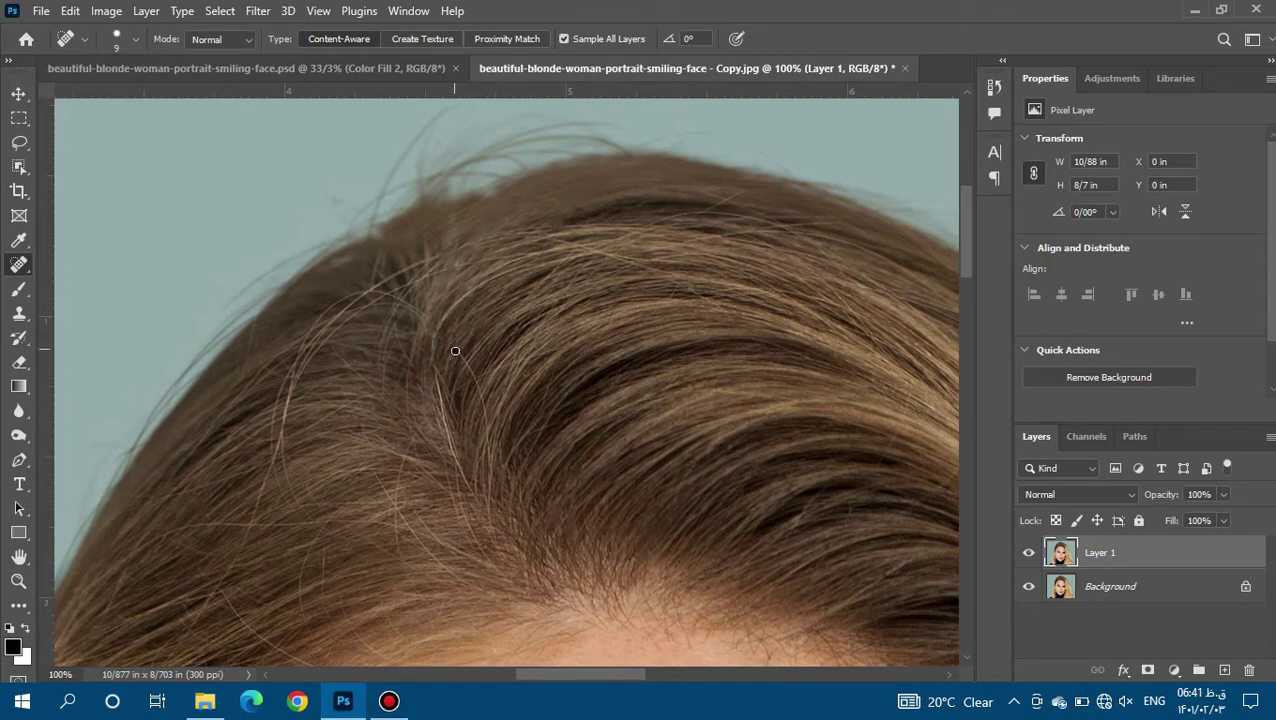
{"action": "left_click_drag", "start_coordinate": [488, 498], "coordinate": [489, 523]}
{"action": "left_click_drag", "start_coordinate": [436, 388], "coordinate": [463, 480]}
{"action": "left_click_drag", "start_coordinate": [847, 244], "coordinate": [721, 235]}
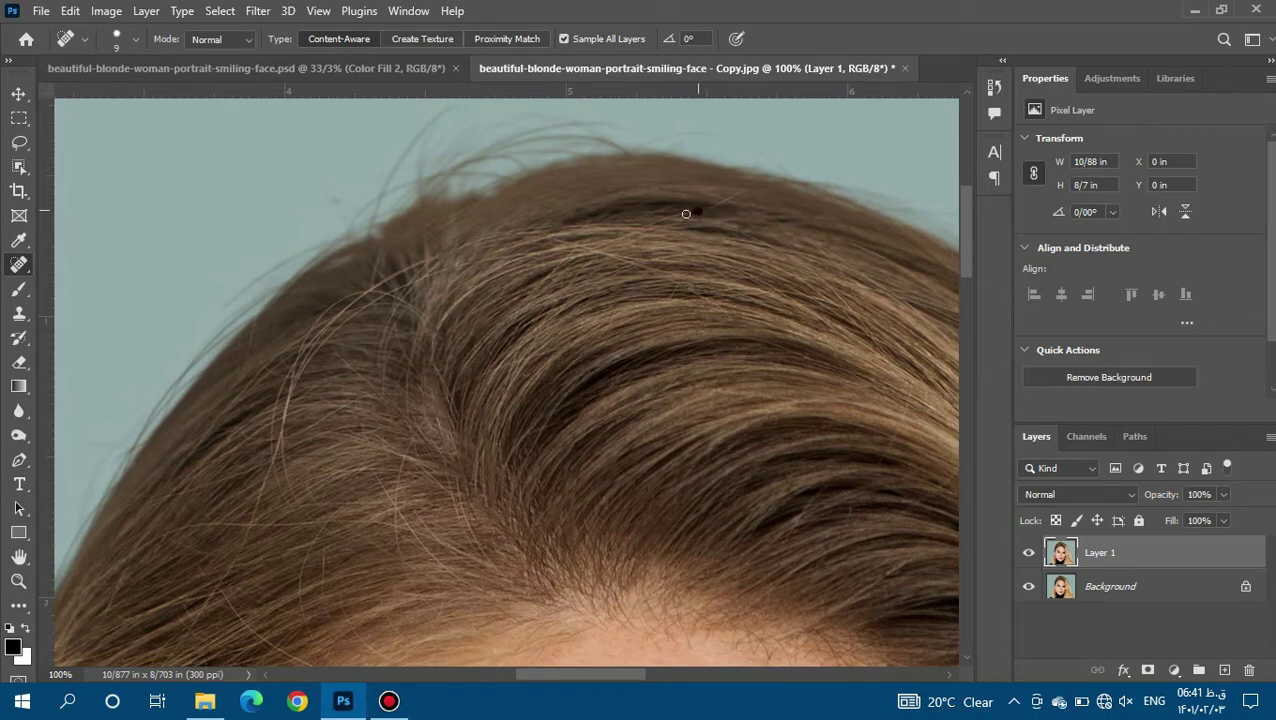
{"action": "left_click_drag", "start_coordinate": [704, 212], "coordinate": [677, 229]}
{"action": "left_click_drag", "start_coordinate": [350, 302], "coordinate": [384, 280]}
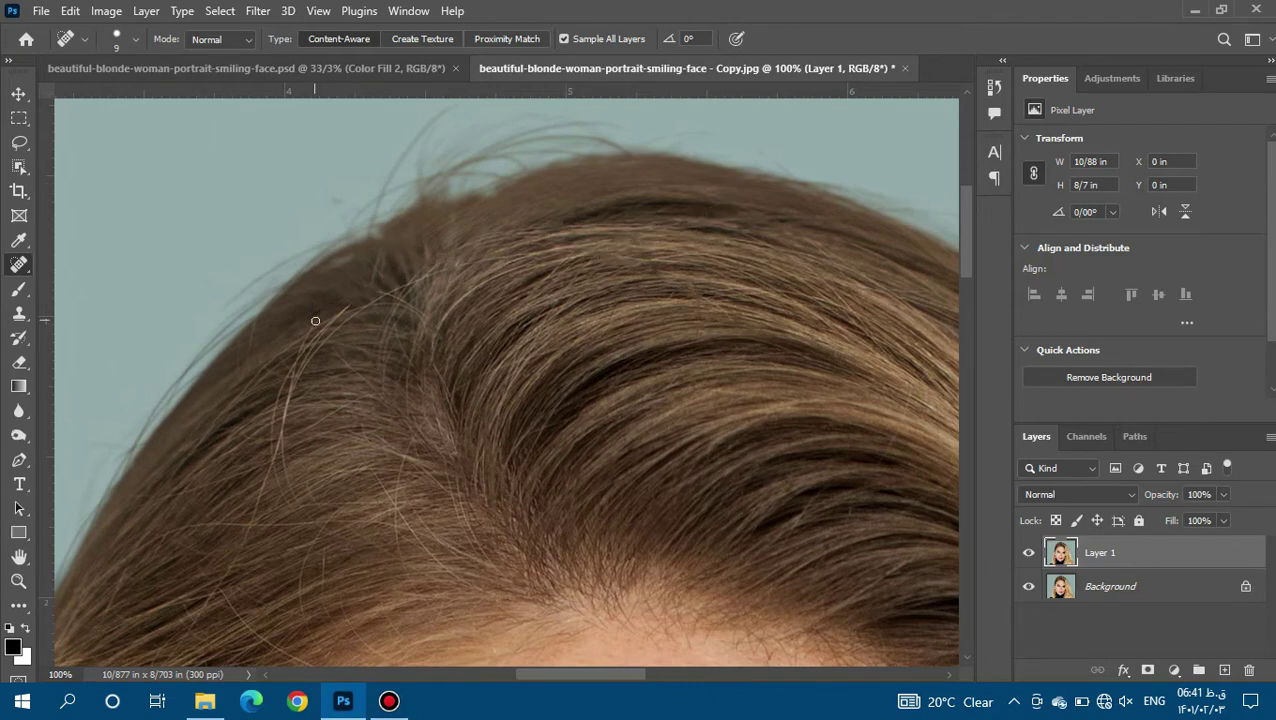
{"action": "left_click_drag", "start_coordinate": [315, 321], "coordinate": [245, 535]}
{"action": "left_click_drag", "start_coordinate": [225, 568], "coordinate": [194, 620]}
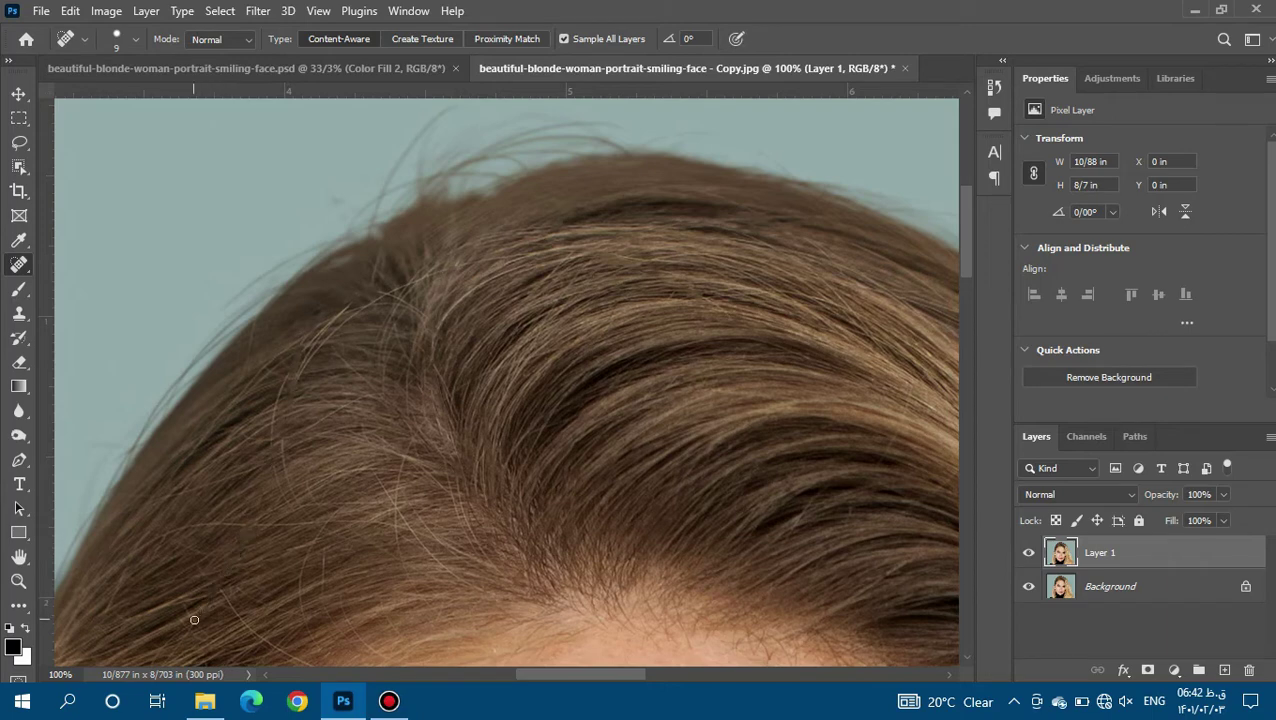
Heal small stray hairs on the left side of the head and left of the part
{"action": "left_click_drag", "start_coordinate": [294, 656], "coordinate": [311, 663]}
{"action": "mouse_move", "coordinate": [312, 536]}
{"action": "left_mouse_down"}
{"action": "mouse_move", "coordinate": [299, 590]}
{"action": "mouse_move", "coordinate": [354, 640]}
{"action": "left_mouse_up"}
{"action": "mouse_move", "coordinate": [398, 490]}
{"action": "left_mouse_down"}
{"action": "mouse_move", "coordinate": [396, 548]}
{"action": "mouse_move", "coordinate": [426, 600]}
{"action": "left_mouse_up"}
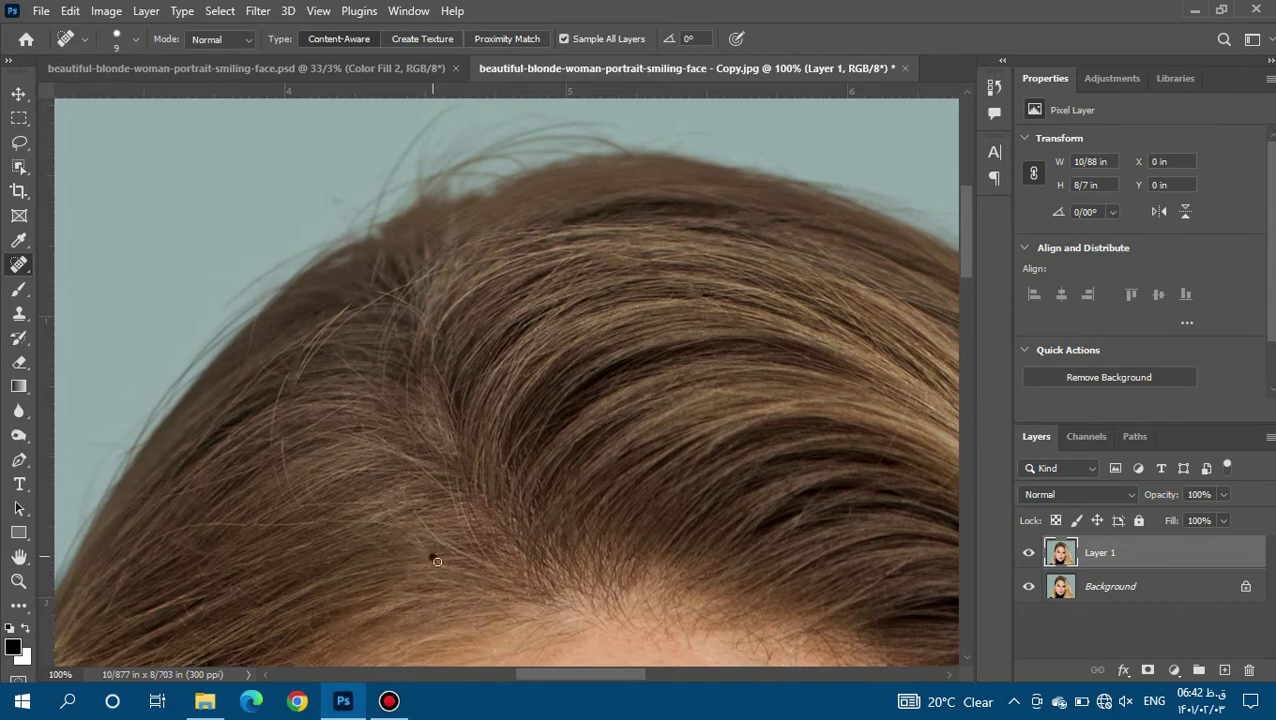
{"action": "left_click_drag", "start_coordinate": [410, 500], "coordinate": [462, 556]}
{"action": "left_click_drag", "start_coordinate": [448, 488], "coordinate": [462, 536]}
{"action": "left_click_drag", "start_coordinate": [466, 540], "coordinate": [484, 564]}
{"action": "left_click_drag", "start_coordinate": [452, 486], "coordinate": [468, 532]}
{"action": "left_click_drag", "start_coordinate": [371, 303], "coordinate": [366, 308]}
{"action": "left_click_drag", "start_coordinate": [288, 372], "coordinate": [270, 418]}
{"action": "mouse_move", "coordinate": [278, 462]}
{"action": "left_mouse_down"}
{"action": "mouse_move", "coordinate": [276, 494]}
{"action": "mouse_move", "coordinate": [300, 512]}
{"action": "left_mouse_up"}
{"action": "left_click_drag", "start_coordinate": [285, 348], "coordinate": [236, 400]}
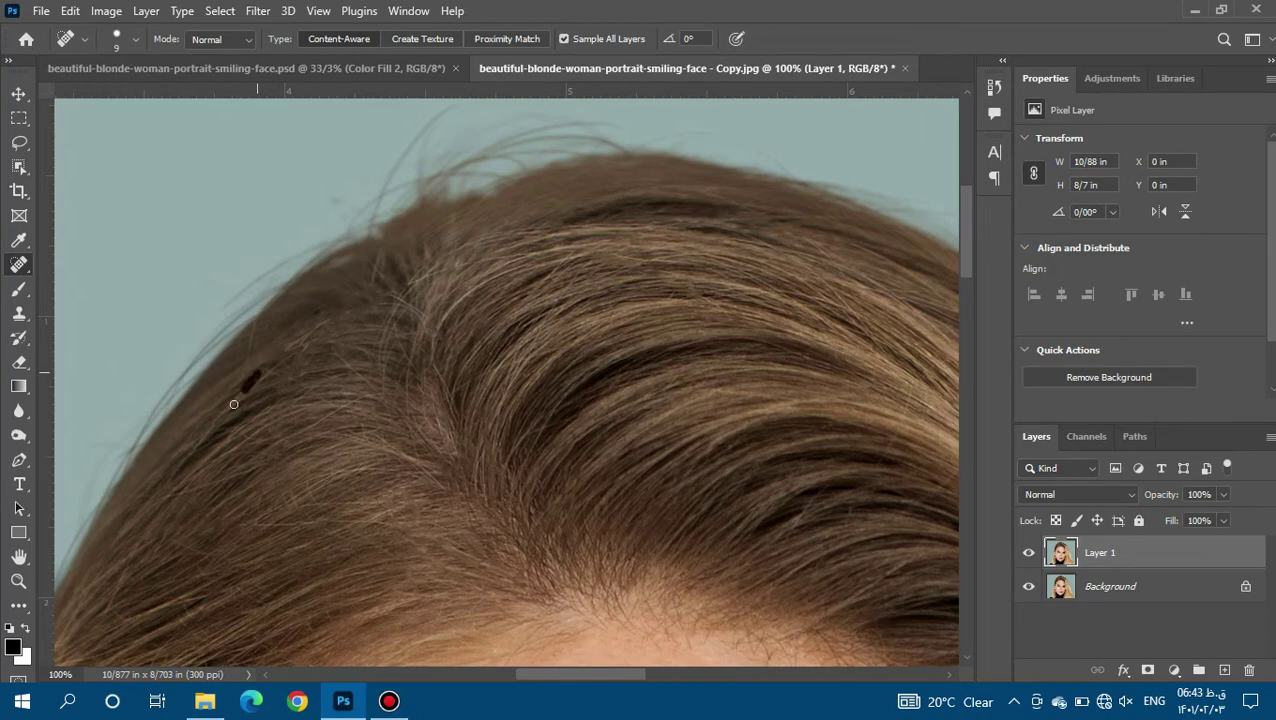
{"action": "left_click", "coordinate": [392, 319]}
Remove the flyaway hairs above the head against the background
{"action": "left_click_drag", "start_coordinate": [508, 271], "coordinate": [438, 330]}
{"action": "left_click_drag", "start_coordinate": [966, 268], "coordinate": [966, 236]}
{"action": "left_click_drag", "start_coordinate": [906, 543], "coordinate": [908, 562]}
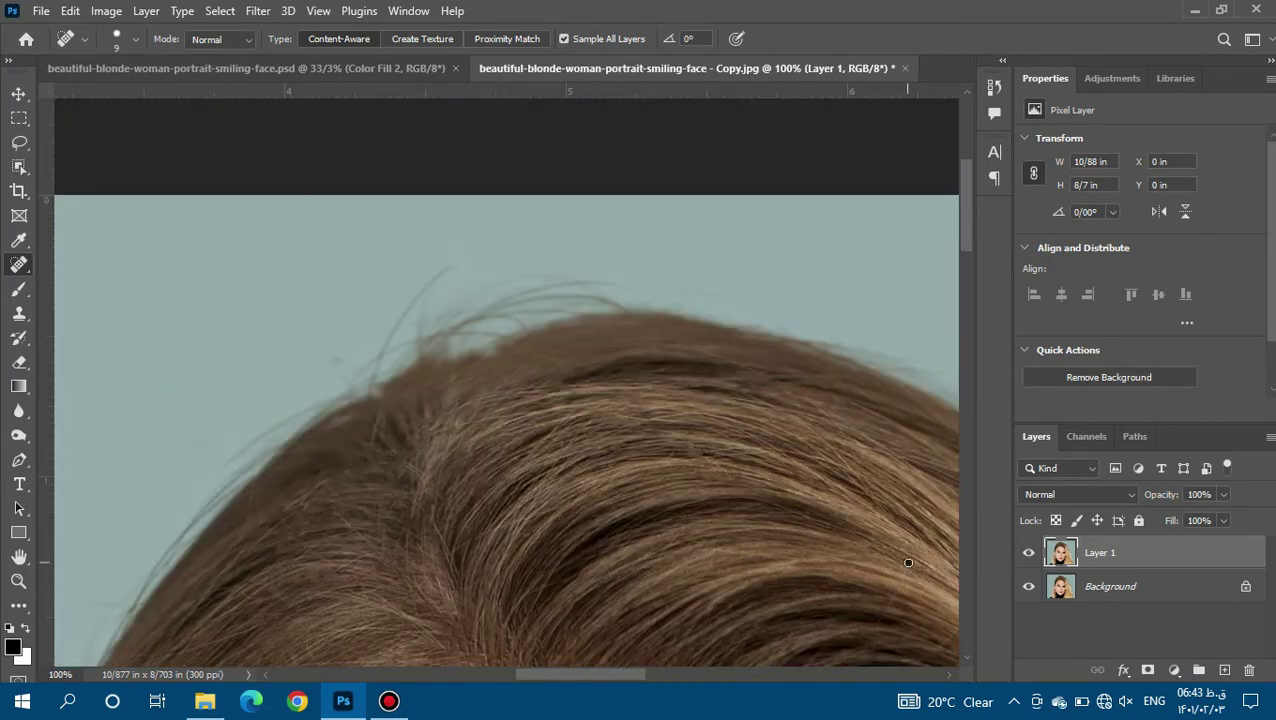
{"action": "left_click_drag", "start_coordinate": [465, 262], "coordinate": [408, 308]}
{"action": "left_click_drag", "start_coordinate": [370, 372], "coordinate": [316, 352]}
{"action": "left_click_drag", "start_coordinate": [580, 268], "coordinate": [420, 314]}
{"action": "left_click", "coordinate": [619, 276]}
{"action": "left_click", "coordinate": [549, 272]}
{"action": "mouse_move", "coordinate": [513, 276]}
{"action": "left_mouse_down"}
{"action": "mouse_move", "coordinate": [456, 285]}
{"action": "mouse_move", "coordinate": [480, 294]}
{"action": "mouse_move", "coordinate": [506, 282]}
{"action": "left_mouse_up"}
{"action": "left_click", "coordinate": [392, 324]}
At brush size 15, dab out remaining flyaways and smooth the hair edge
{"action": "key", "text": "bracketleft"}
{"action": "key", "text": "bracketleft"}
{"action": "left_click", "coordinate": [534, 292]}
{"action": "left_click", "coordinate": [582, 282]}
{"action": "left_click_drag", "start_coordinate": [406, 332], "coordinate": [432, 322]}
{"action": "left_click", "coordinate": [533, 278]}
{"action": "left_click_drag", "start_coordinate": [710, 293], "coordinate": [739, 303]}
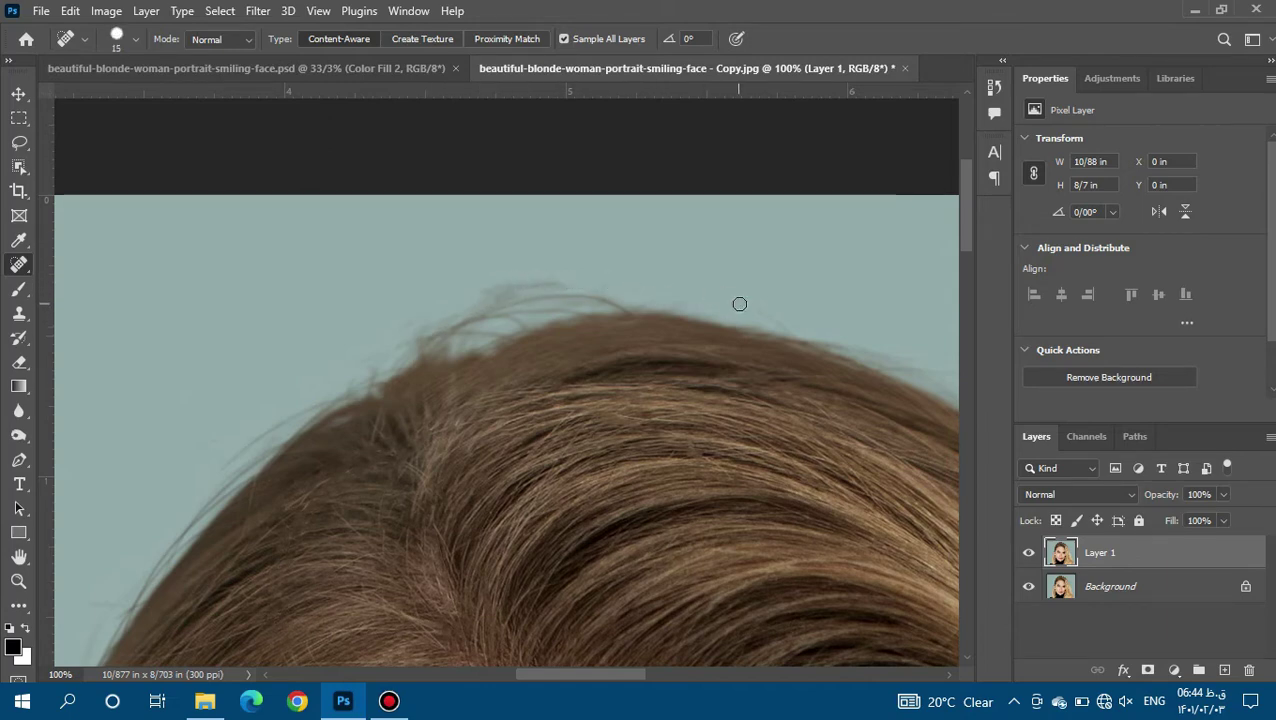
{"action": "left_click_drag", "start_coordinate": [618, 284], "coordinate": [496, 286]}
{"action": "left_click_drag", "start_coordinate": [362, 350], "coordinate": [296, 385]}
{"action": "left_click_drag", "start_coordinate": [219, 468], "coordinate": [296, 412]}
Heal a stray hair on the side of the head and reset the brush to size 9
{"action": "scroll", "coordinate": [369, 368], "scroll_direction": "left", "scroll_amount": 5}
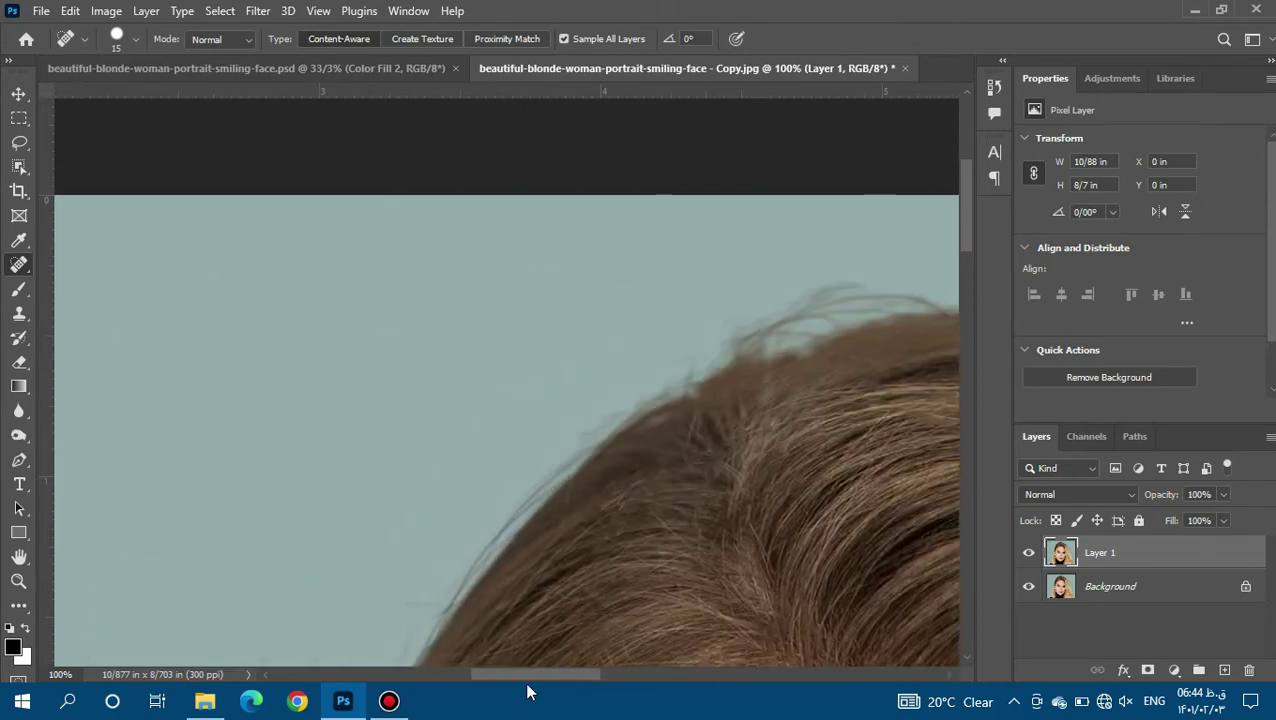
{"action": "scroll", "coordinate": [441, 447], "scroll_direction": "down", "scroll_amount": 4}
{"action": "left_click_drag", "start_coordinate": [395, 445], "coordinate": [383, 471]}
{"action": "mouse_move", "coordinate": [418, 374]}
{"action": "left_mouse_down"}
{"action": "mouse_move", "coordinate": [445, 332]}
{"action": "mouse_move", "coordinate": [476, 370]}
{"action": "left_mouse_up"}
{"action": "scroll", "coordinate": [550, 365], "scroll_direction": "down", "scroll_amount": 3}
{"action": "key", "text": "bracketleft"}
{"action": "key", "text": "bracketleft"}
Heal stray strands down the hair edge near the hairline and temple
{"action": "left_click_drag", "start_coordinate": [470, 418], "coordinate": [472, 452]}
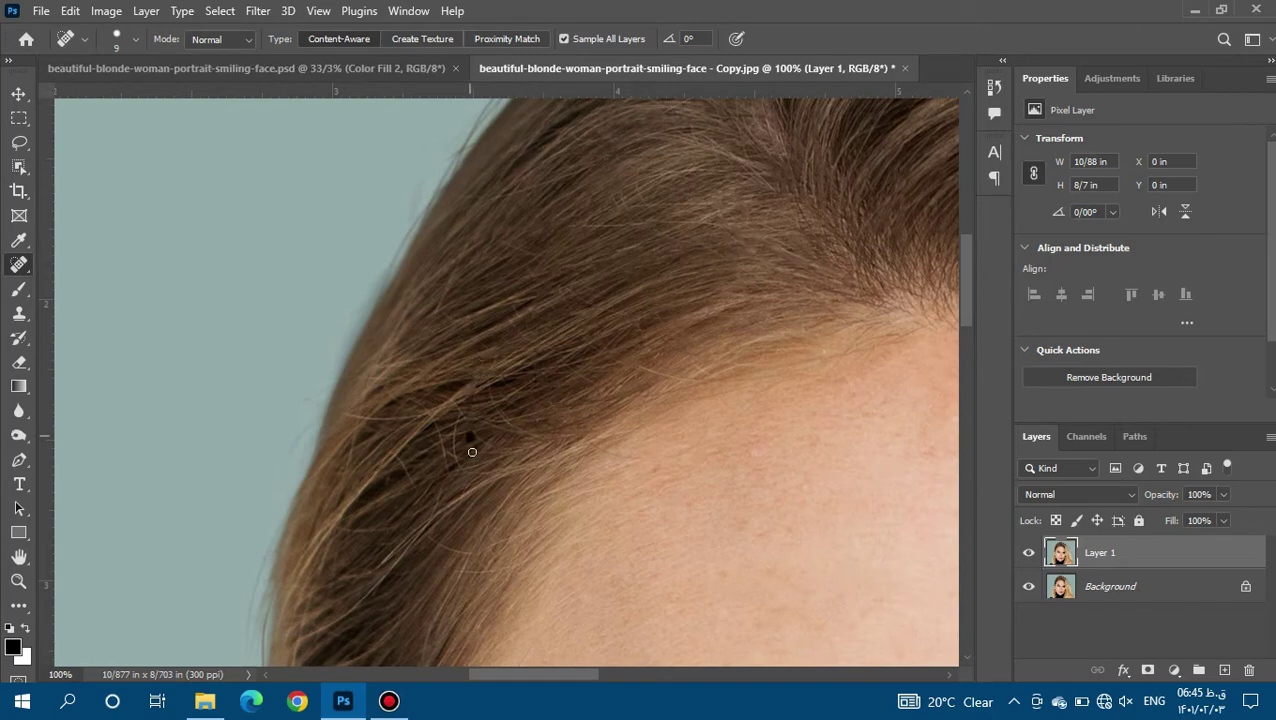
{"action": "left_click", "coordinate": [597, 227]}
{"action": "left_click", "coordinate": [375, 364]}
{"action": "left_click_drag", "start_coordinate": [408, 417], "coordinate": [305, 565]}
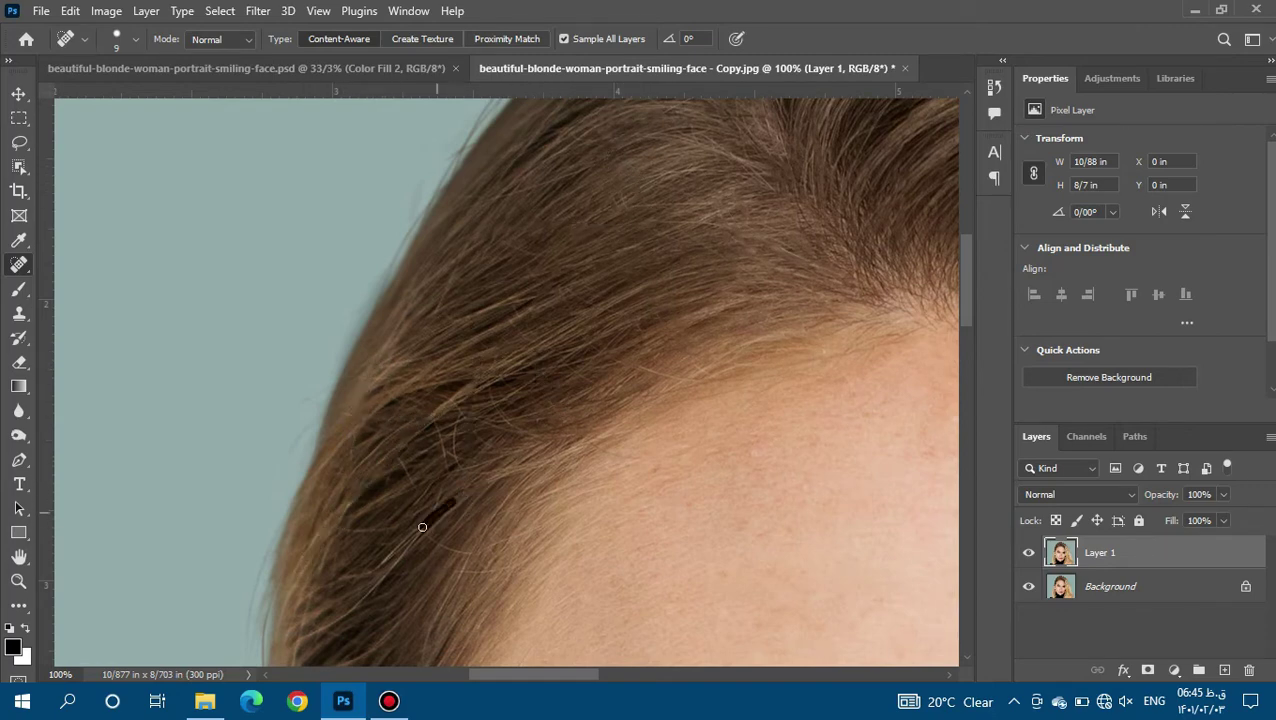
{"action": "left_click_drag", "start_coordinate": [348, 612], "coordinate": [300, 630]}
{"action": "left_click_drag", "start_coordinate": [400, 535], "coordinate": [393, 552]}
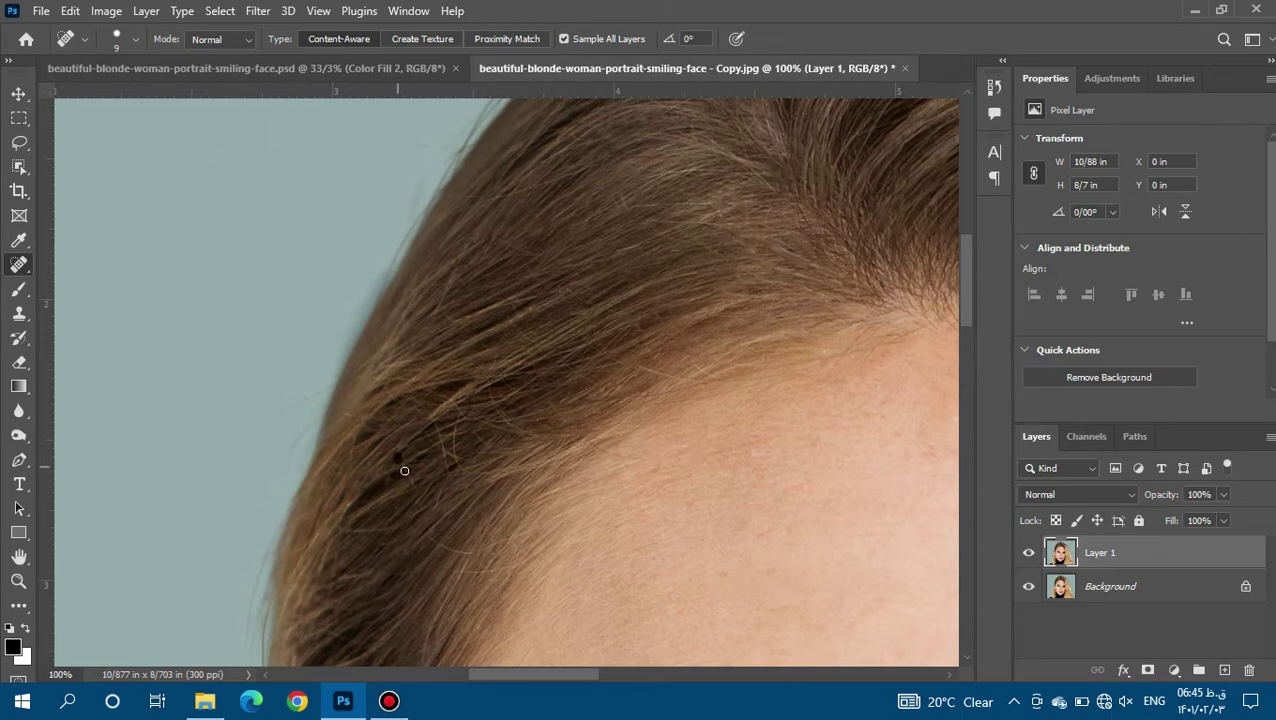
{"action": "mouse_move", "coordinate": [457, 412]}
{"action": "left_mouse_down"}
{"action": "mouse_move", "coordinate": [457, 466]}
{"action": "mouse_move", "coordinate": [481, 462]}
{"action": "left_mouse_up"}
{"action": "left_click_drag", "start_coordinate": [505, 416], "coordinate": [522, 382]}
{"action": "left_click_drag", "start_coordinate": [968, 277], "coordinate": [968, 307]}
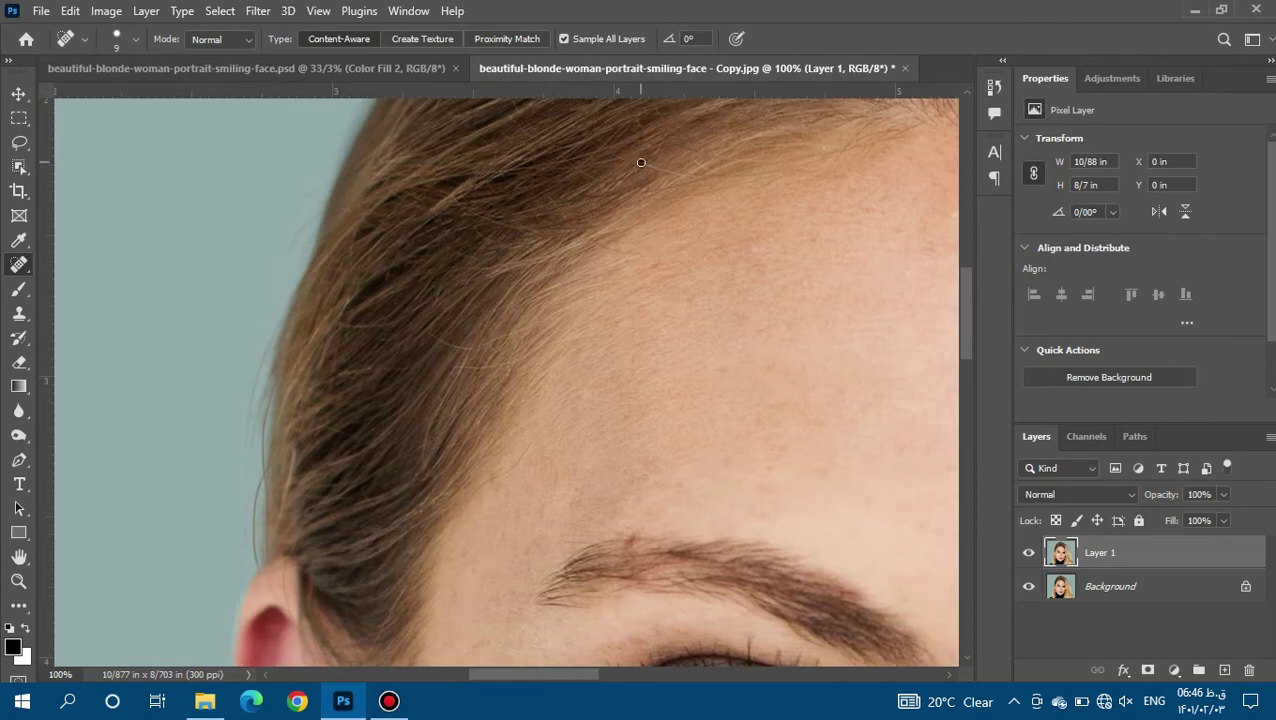
{"action": "left_click_drag", "start_coordinate": [428, 349], "coordinate": [446, 334]}
{"action": "left_click_drag", "start_coordinate": [246, 420], "coordinate": [243, 494]}
Remove the flyaway hairs along the top edge of the hair
{"action": "left_click_drag", "start_coordinate": [558, 674], "coordinate": [760, 674]}
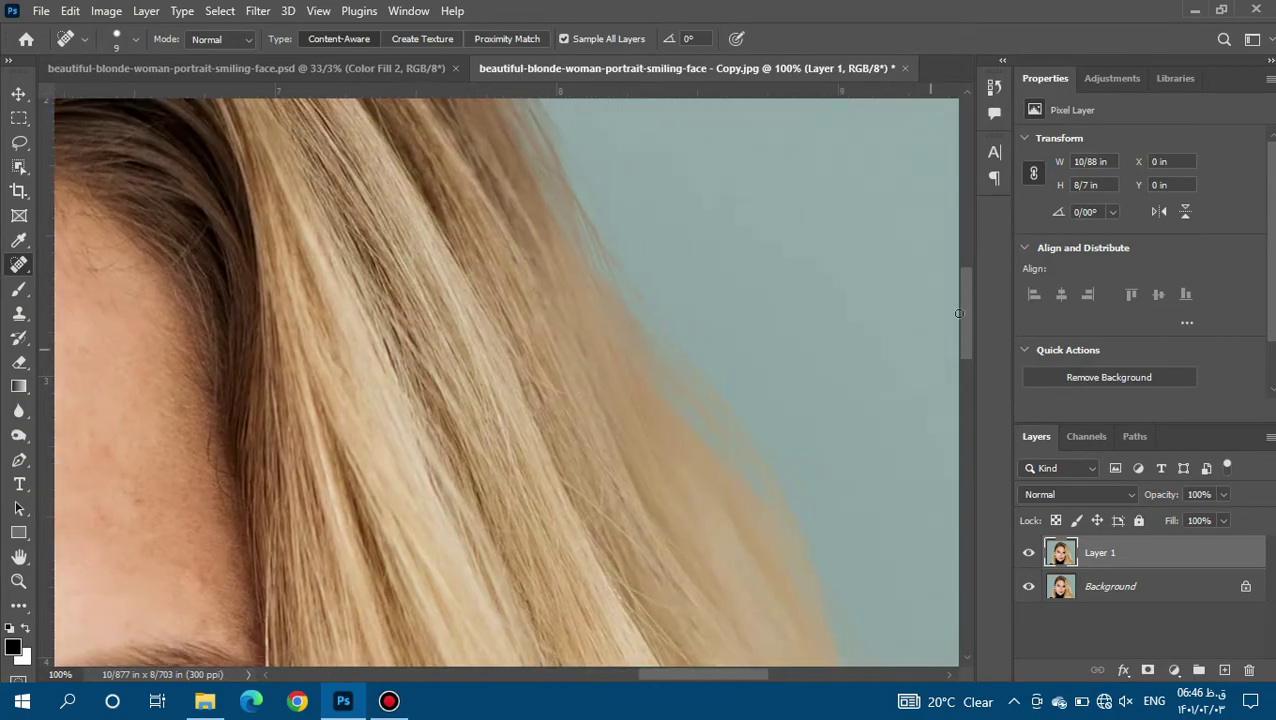
{"action": "left_click_drag", "start_coordinate": [966, 315], "coordinate": [962, 249]}
{"action": "left_click_drag", "start_coordinate": [700, 674], "coordinate": [613, 666]}
{"action": "left_click_drag", "start_coordinate": [966, 262], "coordinate": [963, 240]}
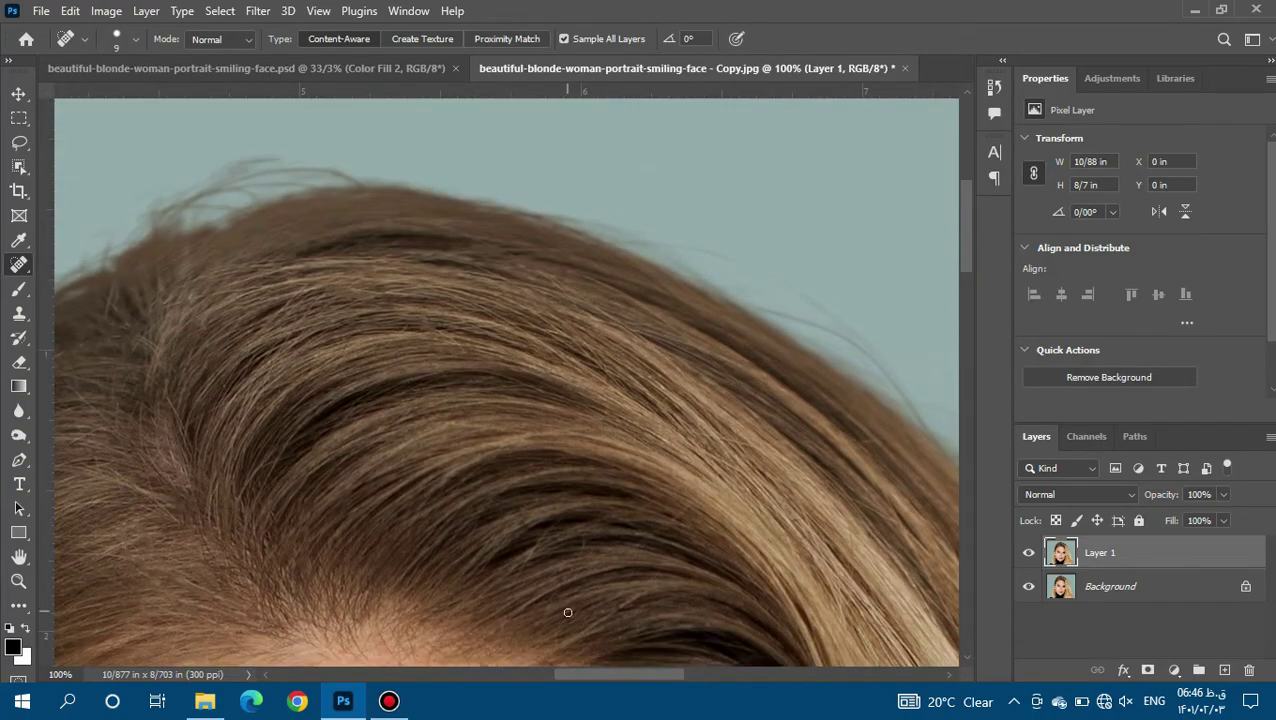
{"action": "left_click_drag", "start_coordinate": [604, 674], "coordinate": [658, 674]}
{"action": "left_click_drag", "start_coordinate": [384, 310], "coordinate": [456, 331]}
{"action": "left_click_drag", "start_coordinate": [326, 249], "coordinate": [489, 348]}
{"action": "left_click_drag", "start_coordinate": [966, 236], "coordinate": [966, 296]}
{"action": "left_click_drag", "start_coordinate": [786, 293], "coordinate": [809, 344]}
{"action": "left_click_drag", "start_coordinate": [553, 247], "coordinate": [572, 295]}
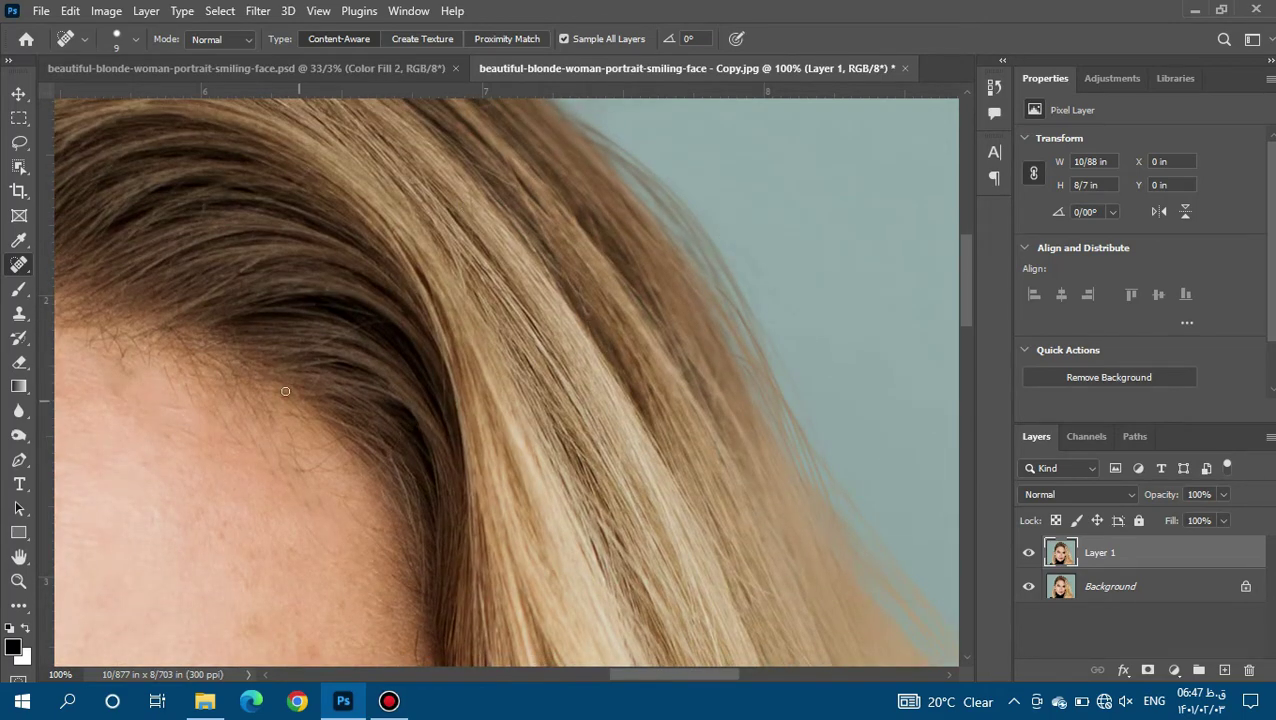
Heal the stray marks along the blonde hair strands
{"action": "left_click_drag", "start_coordinate": [966, 277], "coordinate": [966, 327]}
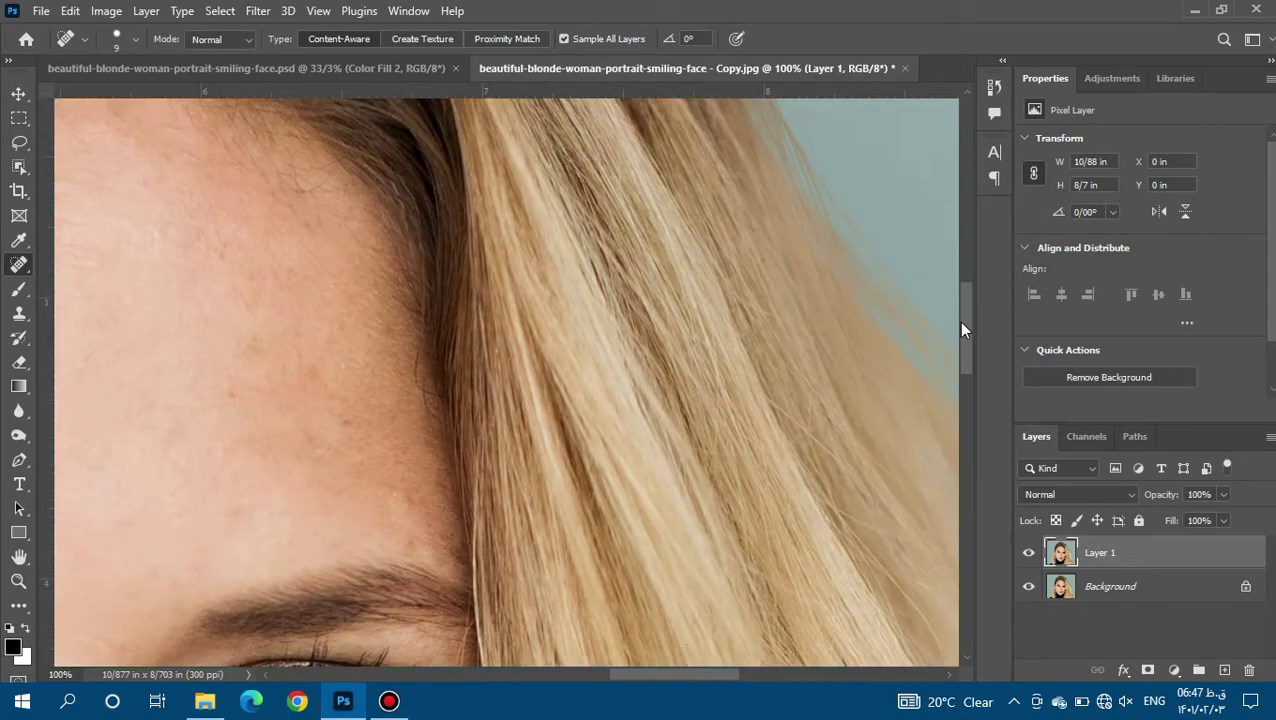
{"action": "left_click_drag", "start_coordinate": [652, 673], "coordinate": [687, 673]}
{"action": "left_click_drag", "start_coordinate": [540, 382], "coordinate": [582, 424]}
{"action": "left_click_drag", "start_coordinate": [966, 315], "coordinate": [966, 363]}
{"action": "left_click_drag", "start_coordinate": [637, 236], "coordinate": [698, 362]}
{"action": "left_click_drag", "start_coordinate": [735, 680], "coordinate": [750, 680]}
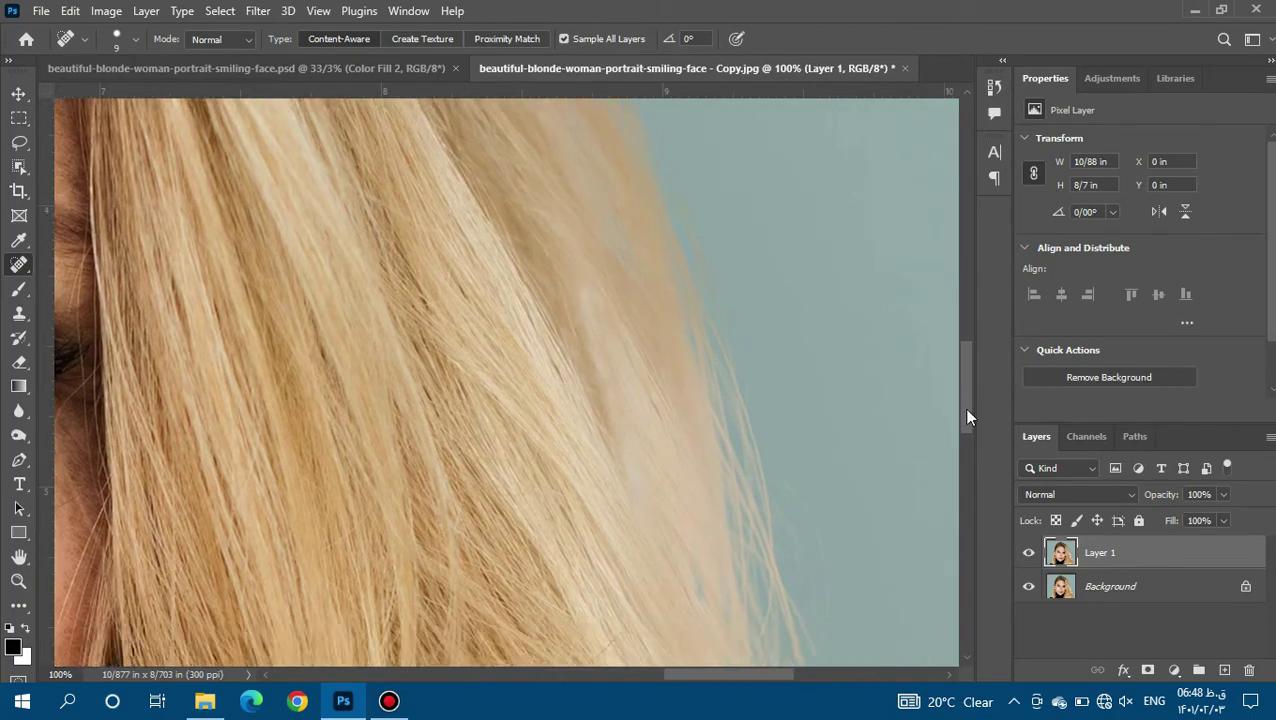
{"action": "left_click_drag", "start_coordinate": [964, 407], "coordinate": [964, 497]}
Zoom to 66.67% and heal the dark spot in the hair
{"action": "key", "text": "z"}
{"action": "left_click", "coordinate": [521, 328]}
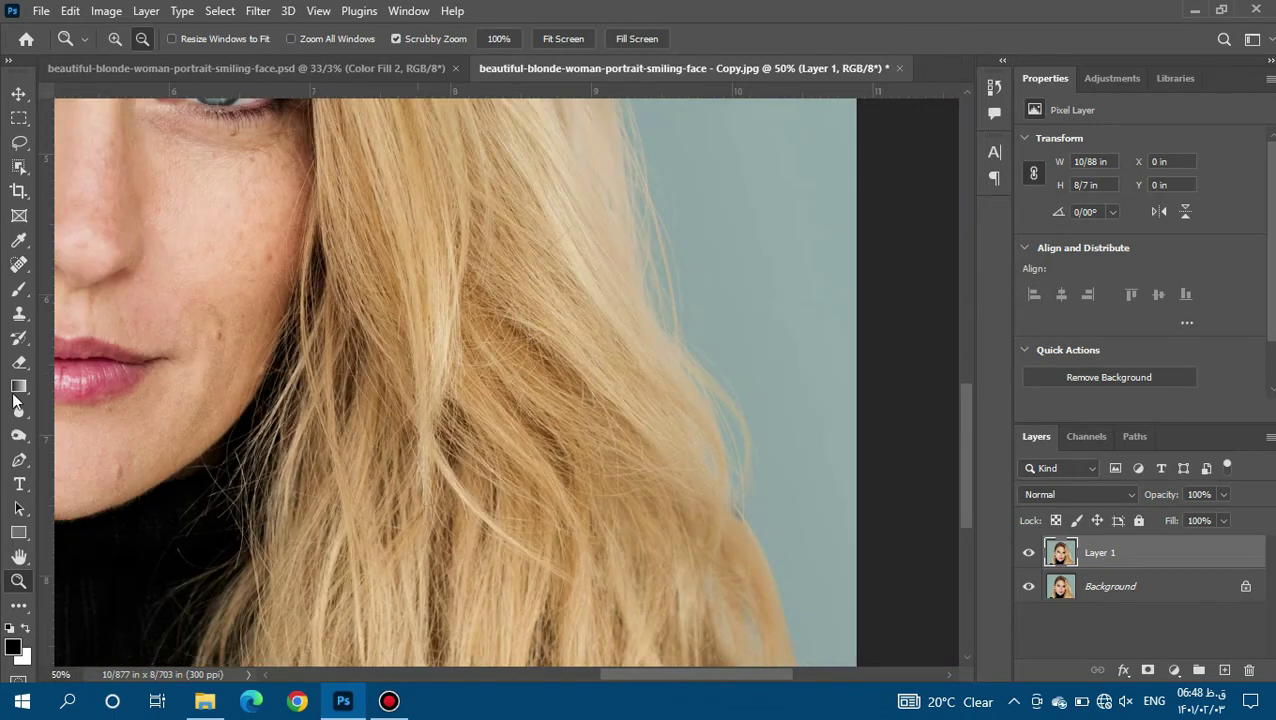
{"action": "left_click", "coordinate": [391, 455], "text": "alt"}
{"action": "left_click", "coordinate": [20, 265]}
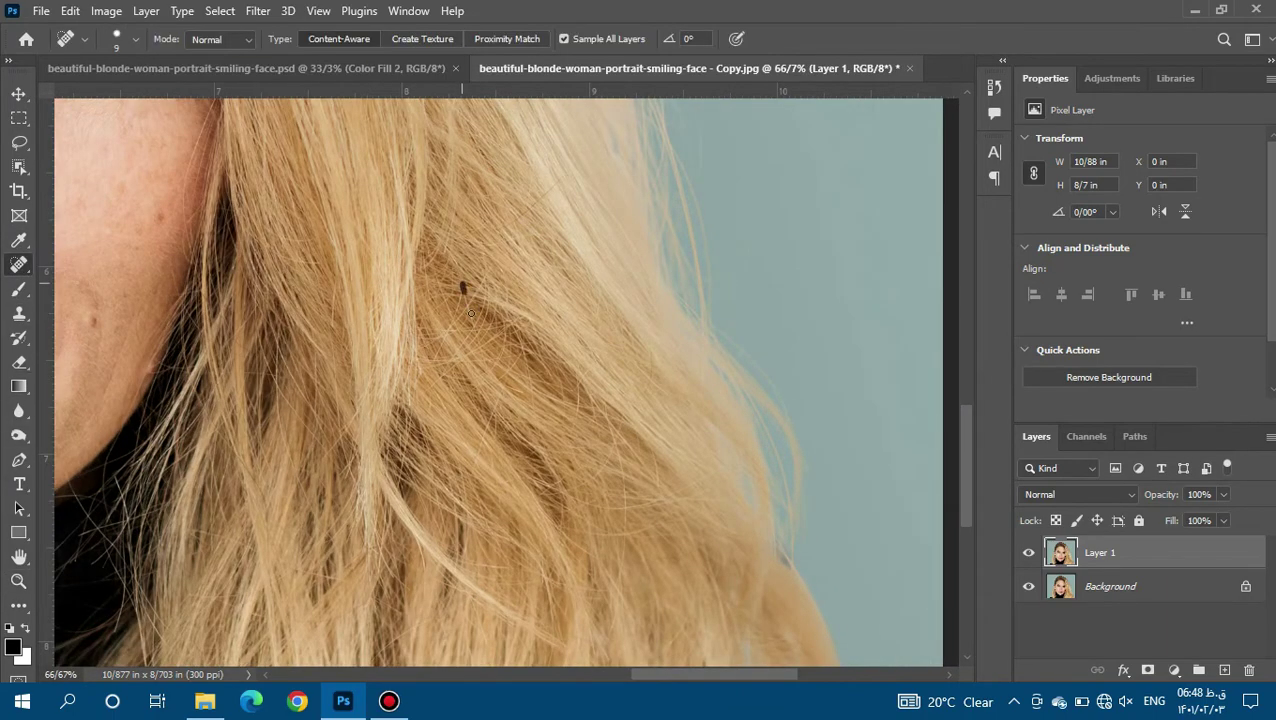
{"action": "left_click", "coordinate": [527, 371]}
Heal stray strands in the hair beside the face, then remove a freckle at brush size 30
{"action": "left_click_drag", "start_coordinate": [480, 256], "coordinate": [480, 304]}
{"action": "left_click_drag", "start_coordinate": [437, 278], "coordinate": [456, 330]}
{"action": "left_click_drag", "start_coordinate": [275, 390], "coordinate": [290, 462]}
{"action": "left_click_drag", "start_coordinate": [333, 344], "coordinate": [348, 468]}
{"action": "left_click_drag", "start_coordinate": [738, 674], "coordinate": [547, 674]}
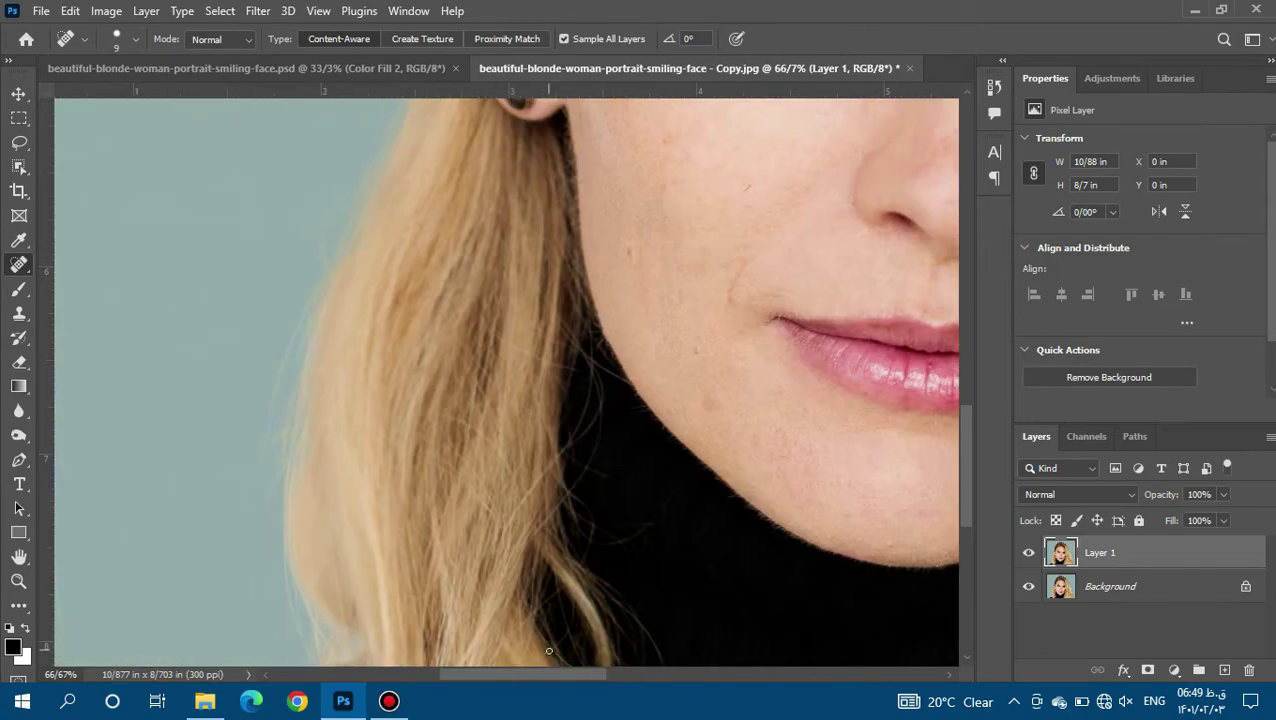
{"action": "left_click_drag", "start_coordinate": [967, 428], "coordinate": [967, 450]}
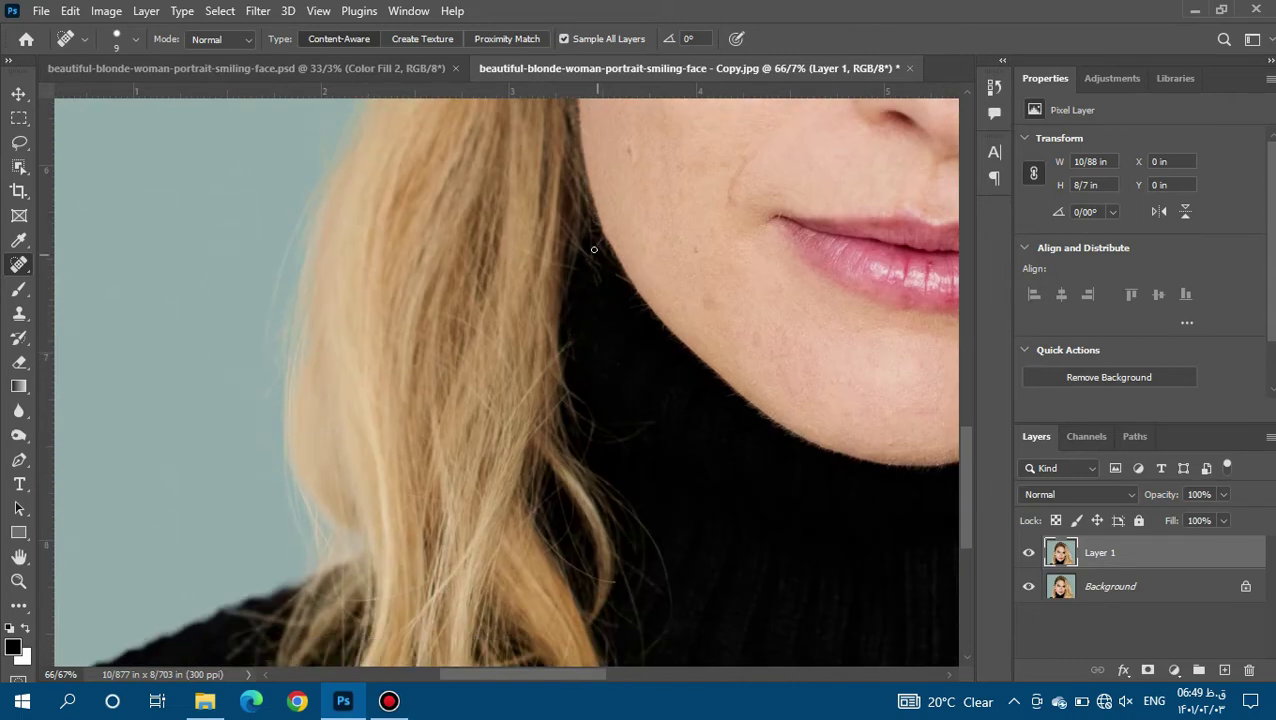
{"action": "left_click_drag", "start_coordinate": [967, 438], "coordinate": [967, 463]}
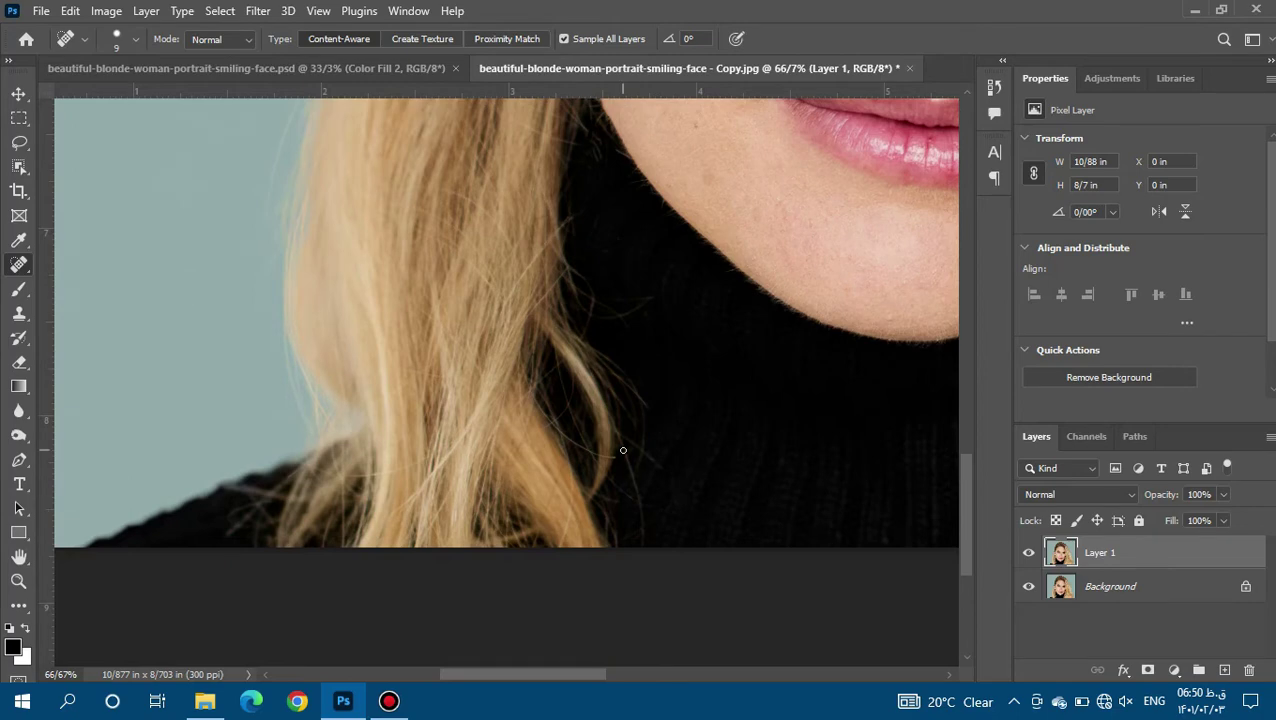
{"action": "left_click_drag", "start_coordinate": [966, 496], "coordinate": [964, 443]}
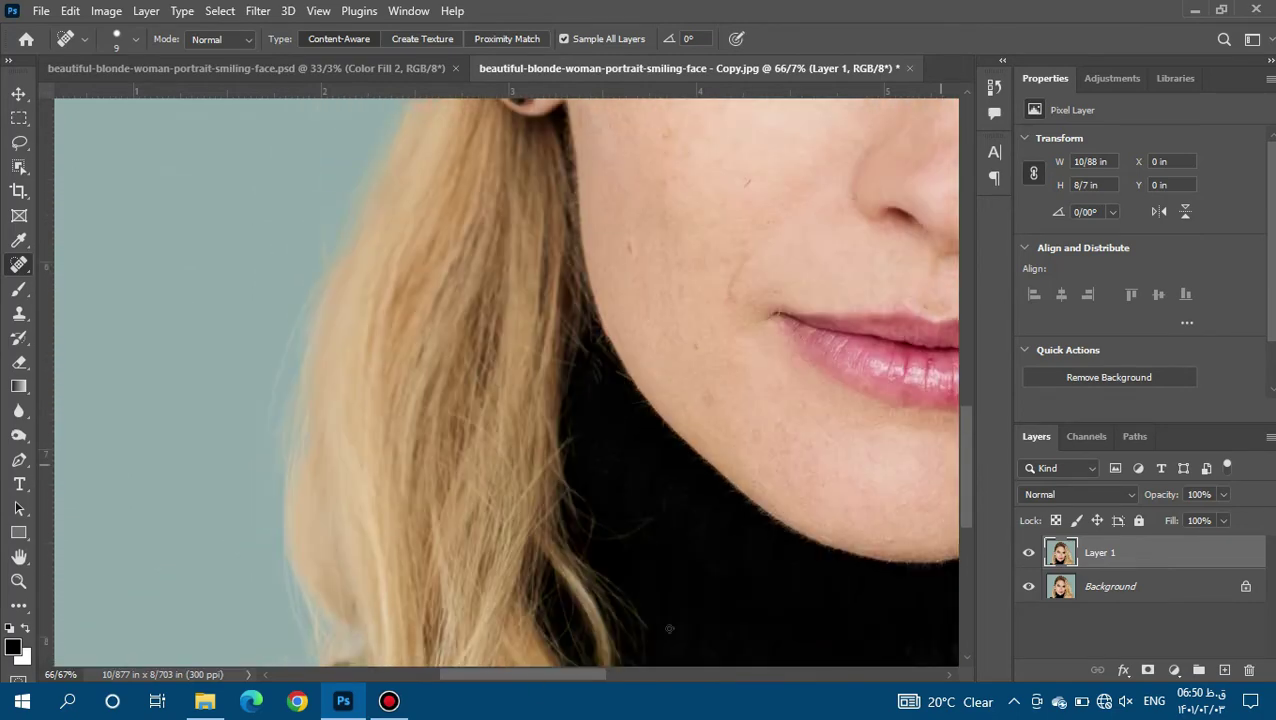
{"action": "scroll", "coordinate": [835, 535], "scroll_direction": "right", "scroll_amount": 5}
{"action": "key", "text": "bracketright"}
{"action": "key", "text": "bracketright"}
{"action": "key", "text": "bracketright"}
{"action": "left_click", "coordinate": [757, 213]}
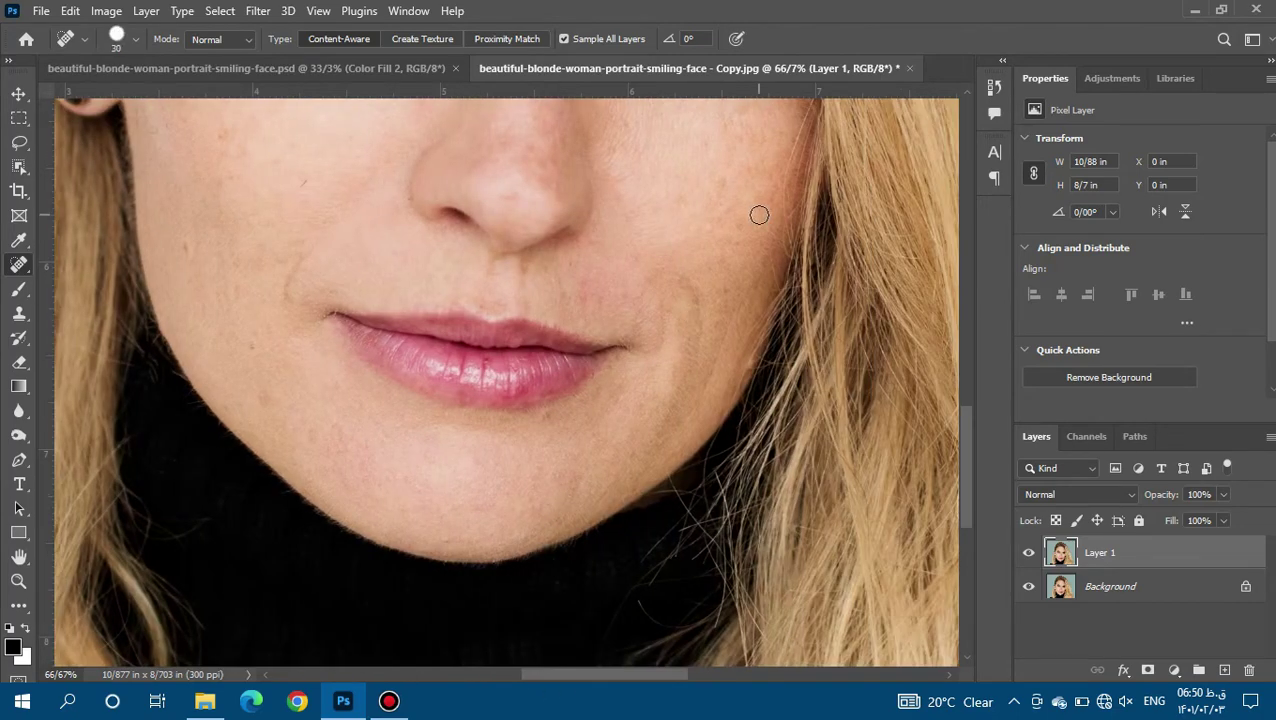
Remove the mole beside the lips and the cheek spots at brush size 30
{"action": "left_click", "coordinate": [698, 309]}
{"action": "left_click", "coordinate": [290, 276]}
{"action": "left_click", "coordinate": [218, 179]}
{"action": "left_click_drag", "start_coordinate": [963, 423], "coordinate": [963, 373]}
At brush size 15, heal blemishes along the hairline, under the left eye and on the cheek edge
{"action": "key", "text": "bracketleft"}
{"action": "key", "text": "bracketleft"}
{"action": "key", "text": "bracketleft"}
{"action": "left_click_drag", "start_coordinate": [99, 148], "coordinate": [101, 232]}
{"action": "left_click_drag", "start_coordinate": [193, 156], "coordinate": [234, 154]}
{"action": "mouse_move", "coordinate": [245, 208]}
{"action": "left_mouse_down"}
{"action": "mouse_move", "coordinate": [256, 226]}
{"action": "mouse_move", "coordinate": [290, 220]}
{"action": "mouse_move", "coordinate": [267, 257]}
{"action": "mouse_move", "coordinate": [224, 226]}
{"action": "left_mouse_up"}
{"action": "mouse_move", "coordinate": [758, 294]}
{"action": "left_mouse_down"}
{"action": "mouse_move", "coordinate": [736, 291]}
{"action": "mouse_move", "coordinate": [806, 323]}
{"action": "left_mouse_up"}
{"action": "left_click_drag", "start_coordinate": [785, 448], "coordinate": [786, 472]}
{"action": "left_click", "coordinate": [794, 416]}
{"action": "scroll", "coordinate": [478, 364], "scroll_direction": "up", "scroll_amount": 5}
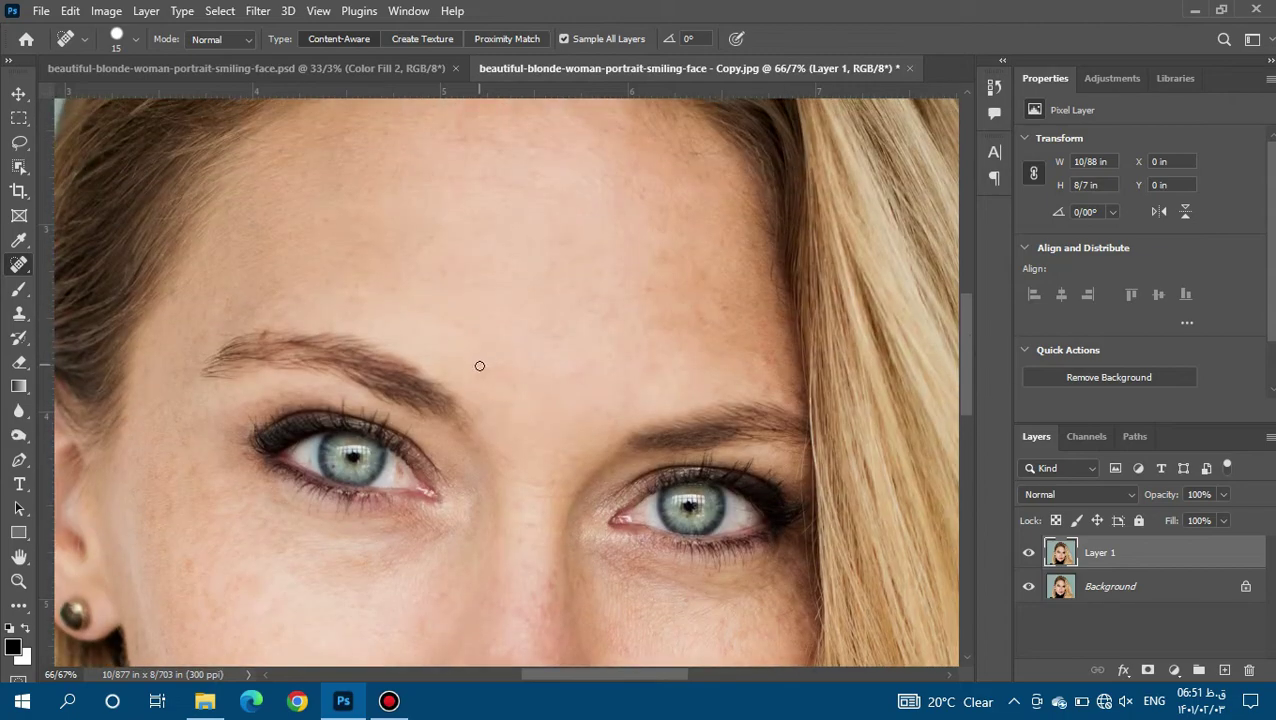
{"action": "key", "text": "z"}
{"action": "left_click_drag", "start_coordinate": [344, 445], "coordinate": [575, 686]}
Spot-heal the first red veins and marks on the white of the eye
{"action": "left_click", "coordinate": [19, 264]}
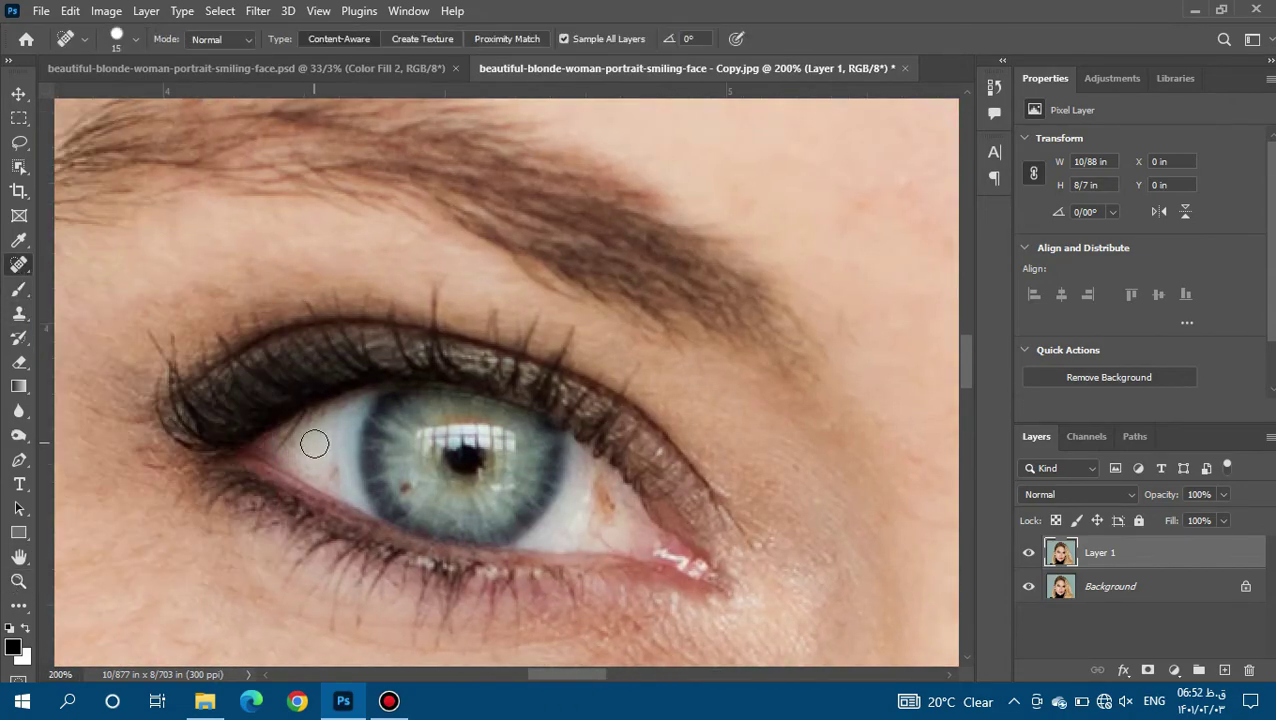
{"action": "left_click", "coordinate": [323, 418]}
{"action": "left_click_drag", "start_coordinate": [600, 491], "coordinate": [590, 514]}
{"action": "left_click", "coordinate": [604, 538]}
{"action": "scroll", "coordinate": [612, 532], "scroll_direction": "right", "scroll_amount": 10}
{"action": "scroll", "coordinate": [612, 532], "scroll_direction": "up", "scroll_amount": 2}
{"action": "scroll", "coordinate": [904, 411], "scroll_direction": "up", "scroll_amount": 3}
Heal the remaining veins across the eye white, including near the inner corner
{"action": "left_click_drag", "start_coordinate": [556, 396], "coordinate": [606, 402]}
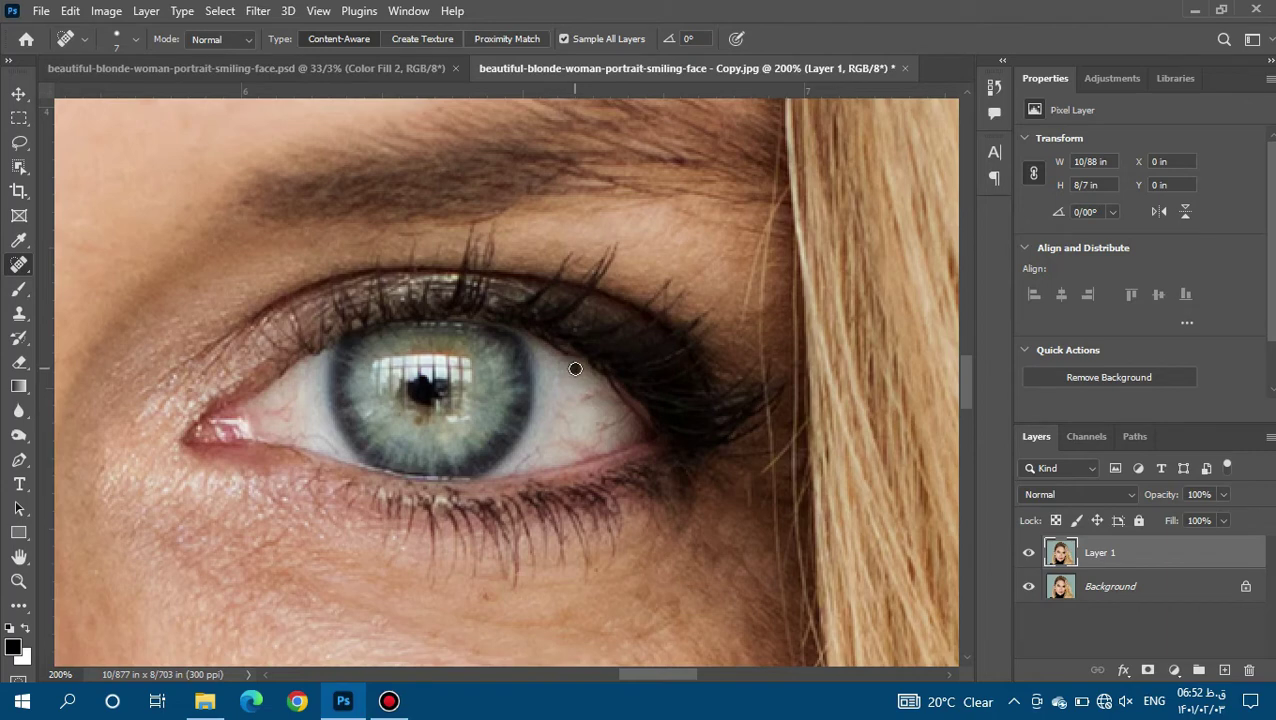
{"action": "left_click", "coordinate": [598, 427]}
{"action": "mouse_move", "coordinate": [555, 441]}
{"action": "left_mouse_down"}
{"action": "mouse_move", "coordinate": [530, 450]}
{"action": "mouse_move", "coordinate": [562, 427]}
{"action": "left_mouse_up"}
{"action": "left_click", "coordinate": [520, 464]}
{"action": "left_click_drag", "start_coordinate": [293, 390], "coordinate": [283, 405]}
{"action": "left_click", "coordinate": [294, 435]}
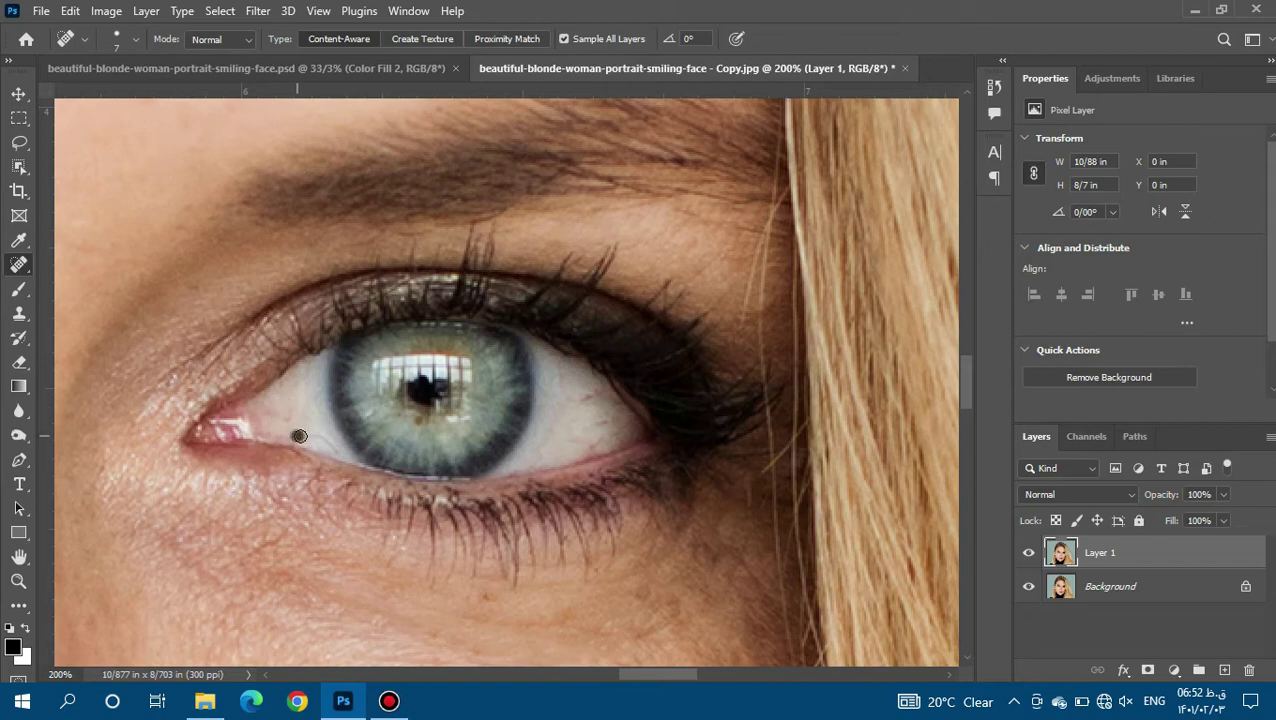
{"action": "left_click", "coordinate": [328, 443]}
Fit the whole portrait on screen and toggle Layer 1 off and on to compare
{"action": "double_click", "coordinate": [19, 556]}
{"action": "left_click", "coordinate": [1029, 552]}
{"action": "left_click", "coordinate": [1029, 552]}
{"action": "left_click", "coordinate": [1029, 552]}
{"action": "left_click", "coordinate": [1029, 552]}
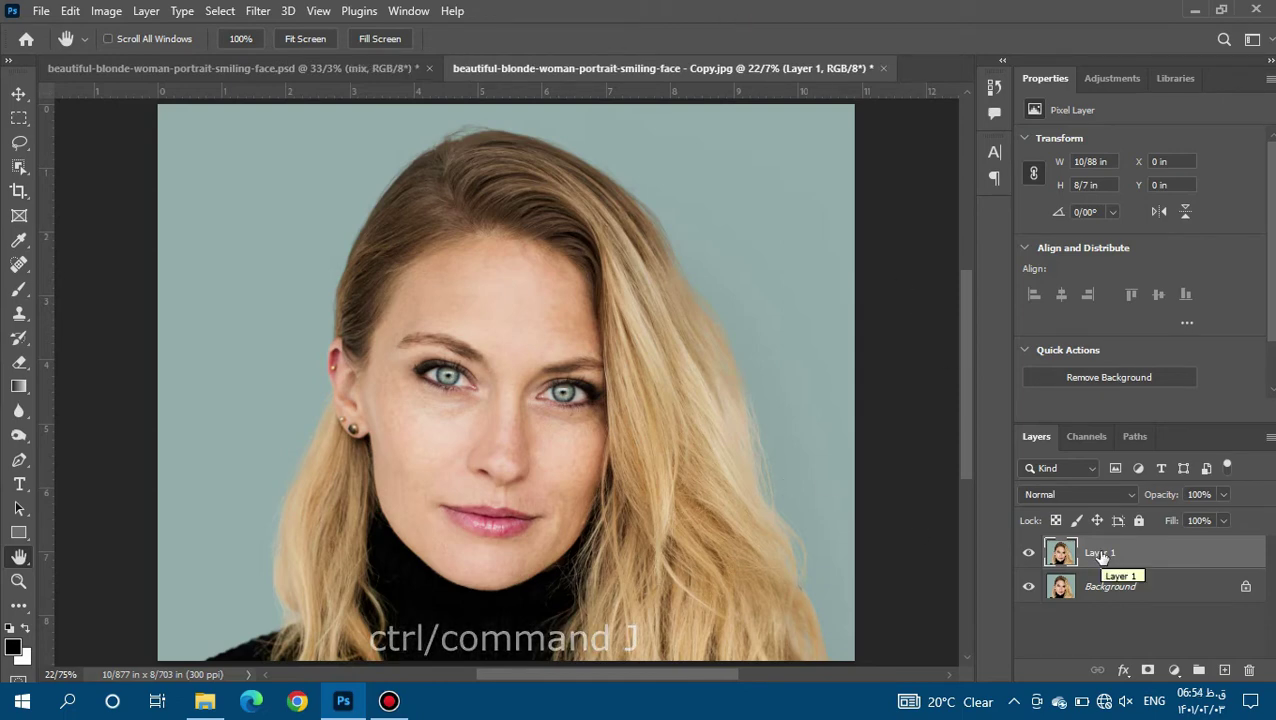
Duplicate Layer 1 and set a clean Mixer Brush to Wet 3%, Load 1%, Mix 40%, Flow 40%
{"action": "key", "text": "ctrl+j"}
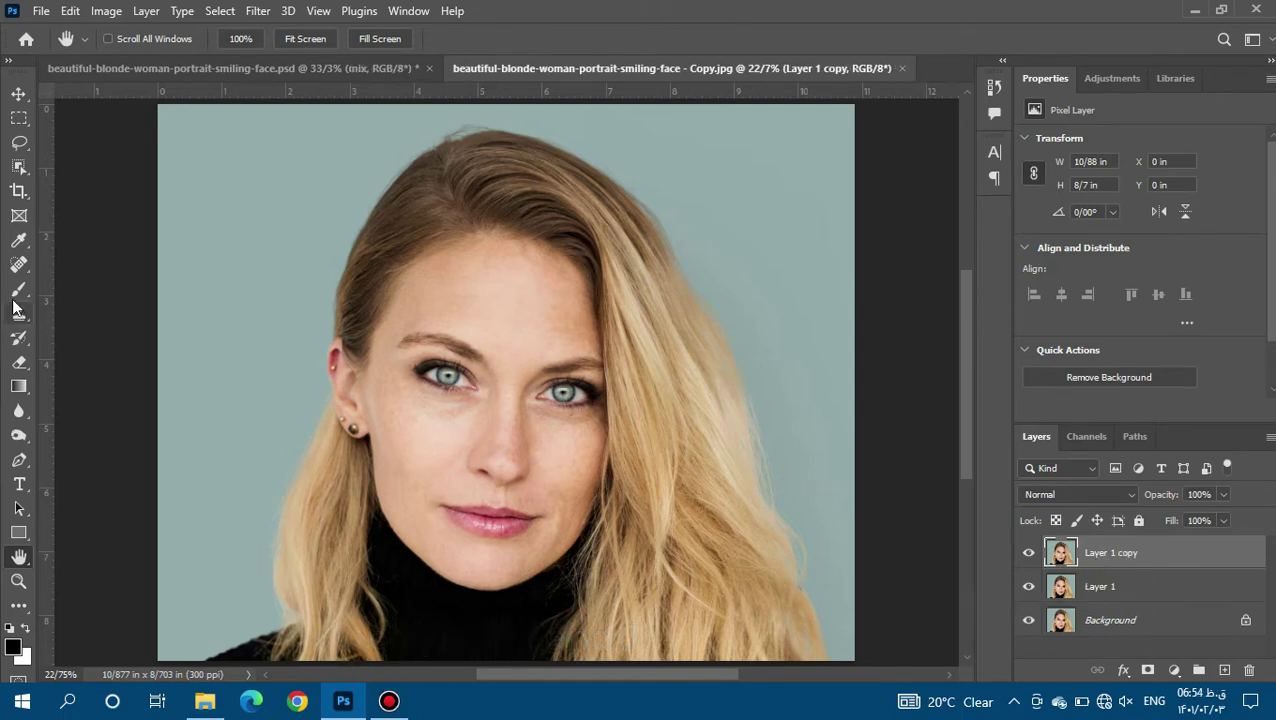
{"action": "left_click", "coordinate": [19, 289]}
{"action": "left_click", "coordinate": [99, 343]}
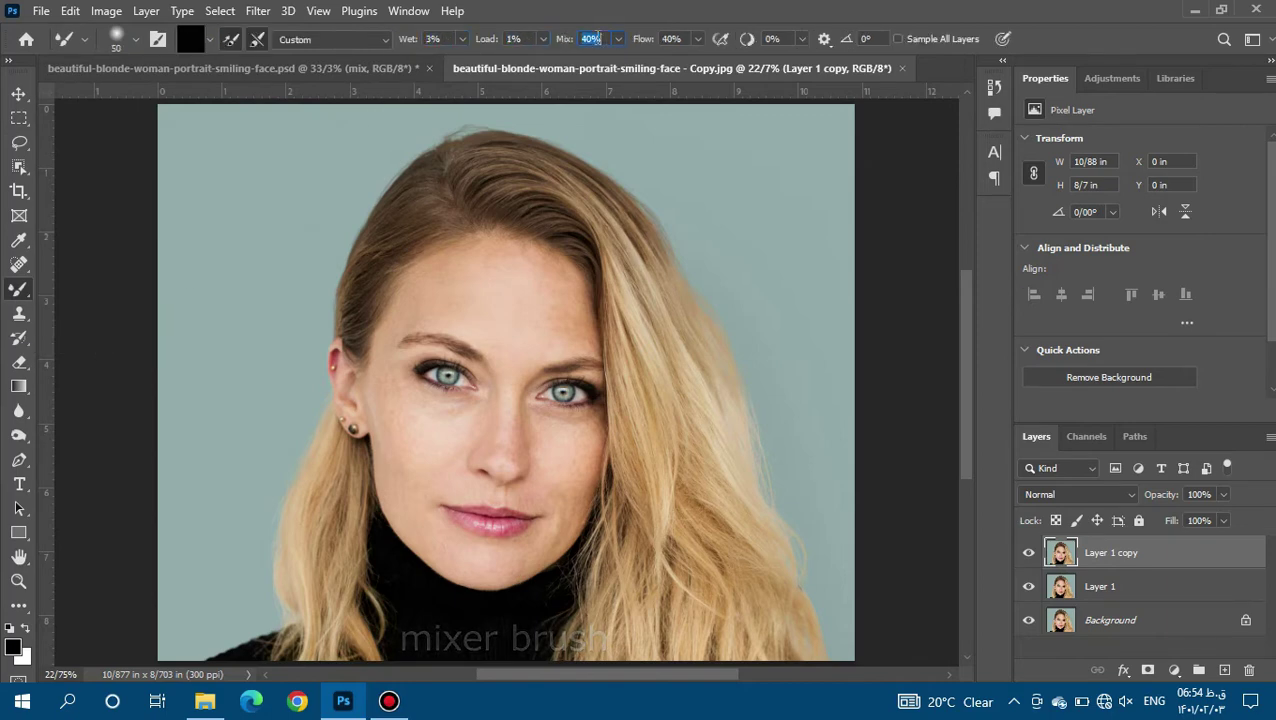
{"action": "left_click", "coordinate": [671, 38]}
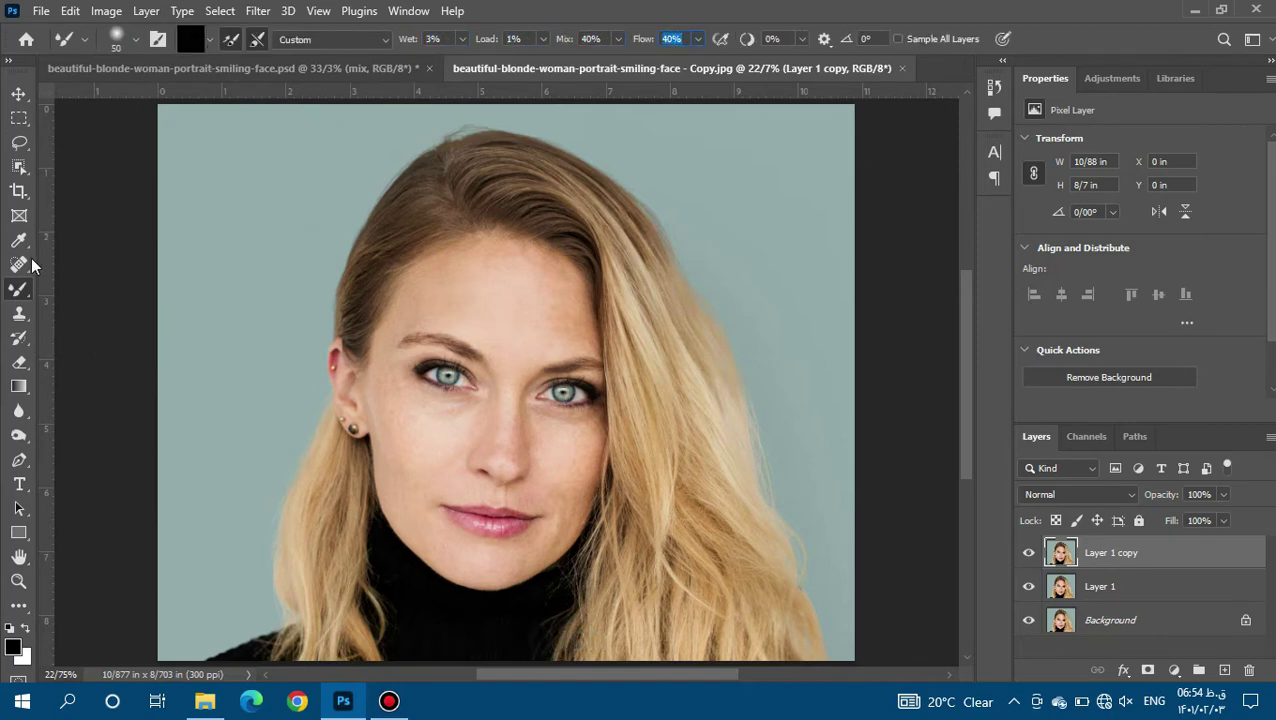
{"action": "left_click", "coordinate": [193, 42]}
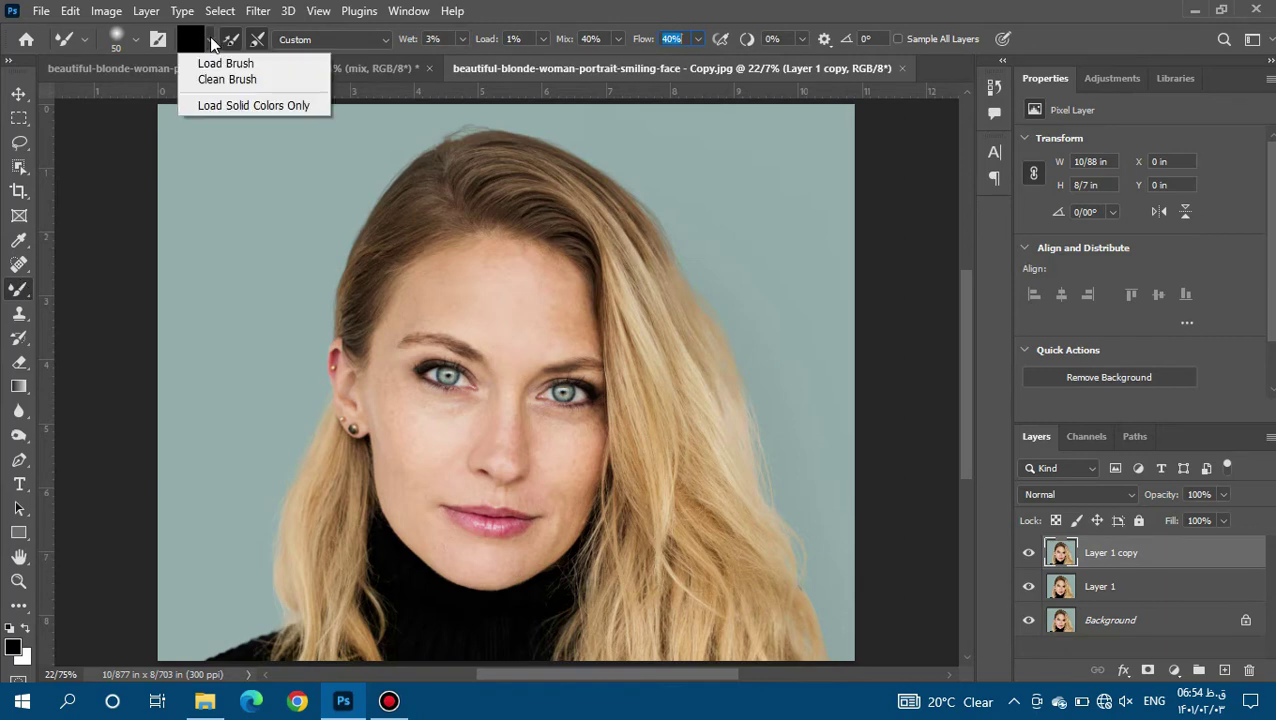
{"action": "left_click", "coordinate": [238, 82]}
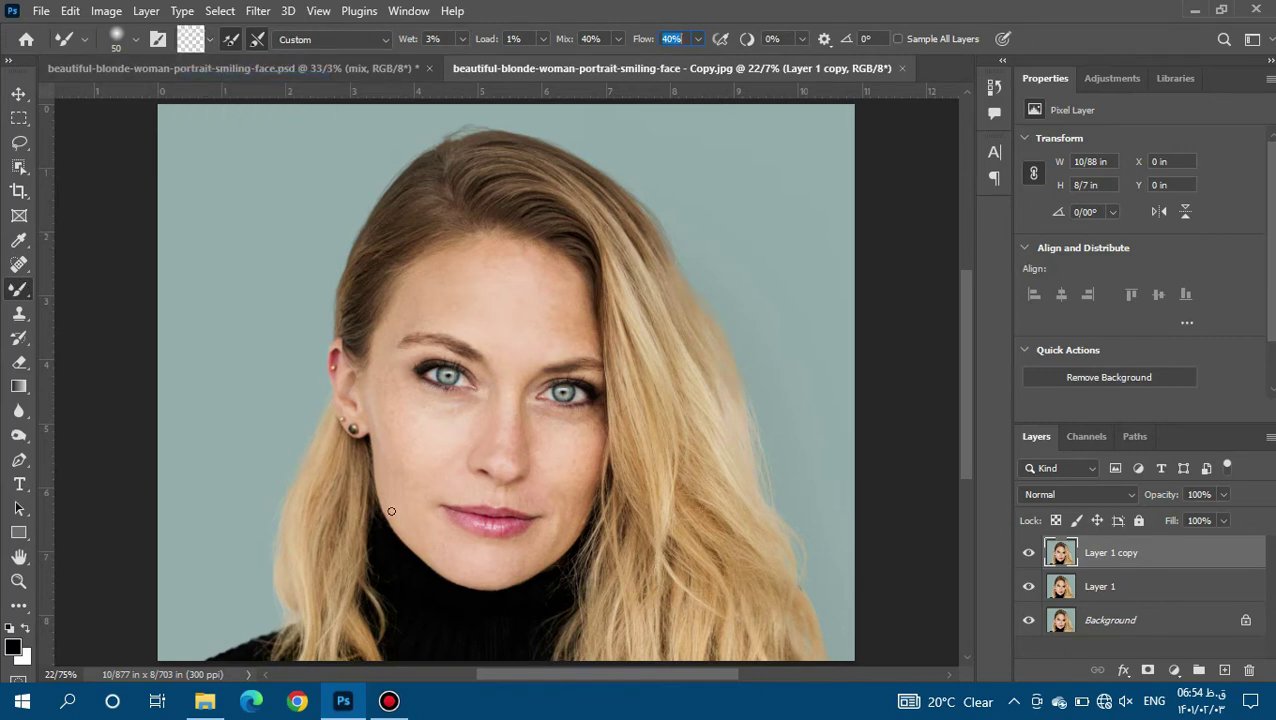
Zoom in on the face to 33.3%
{"action": "key", "text": "z"}
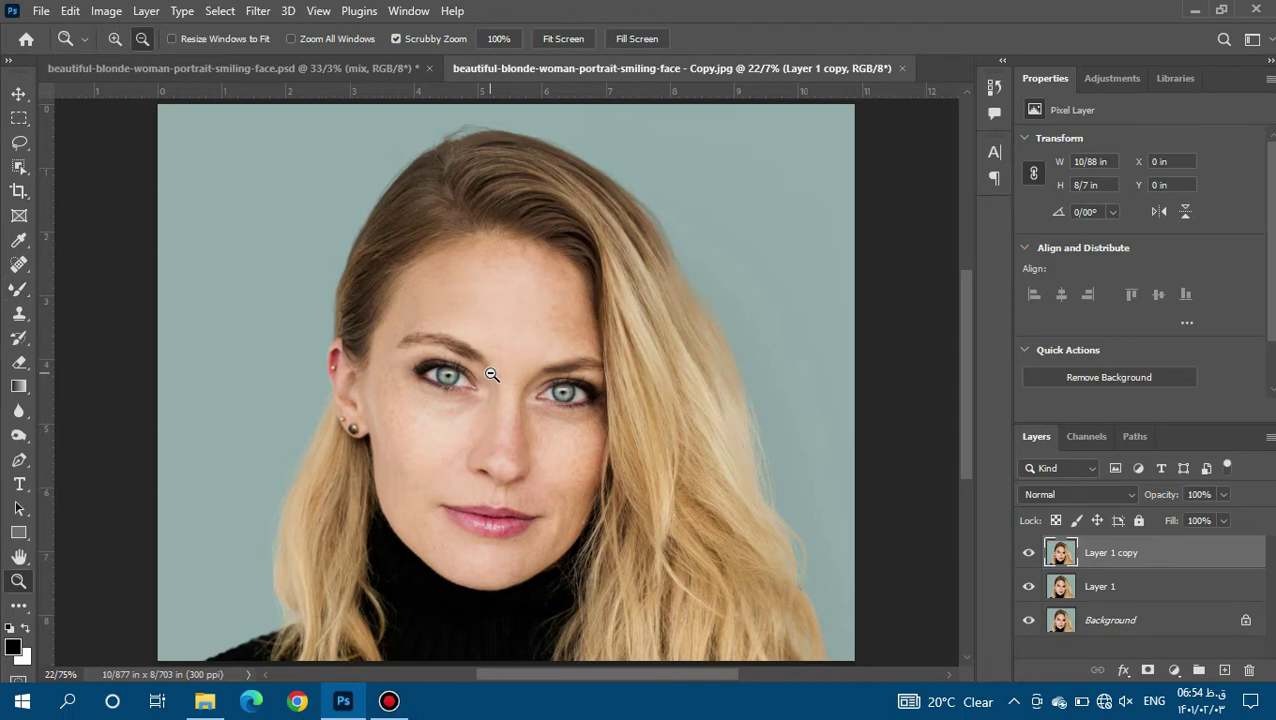
{"action": "left_click", "coordinate": [491, 374]}
{"action": "left_click", "coordinate": [487, 372]}
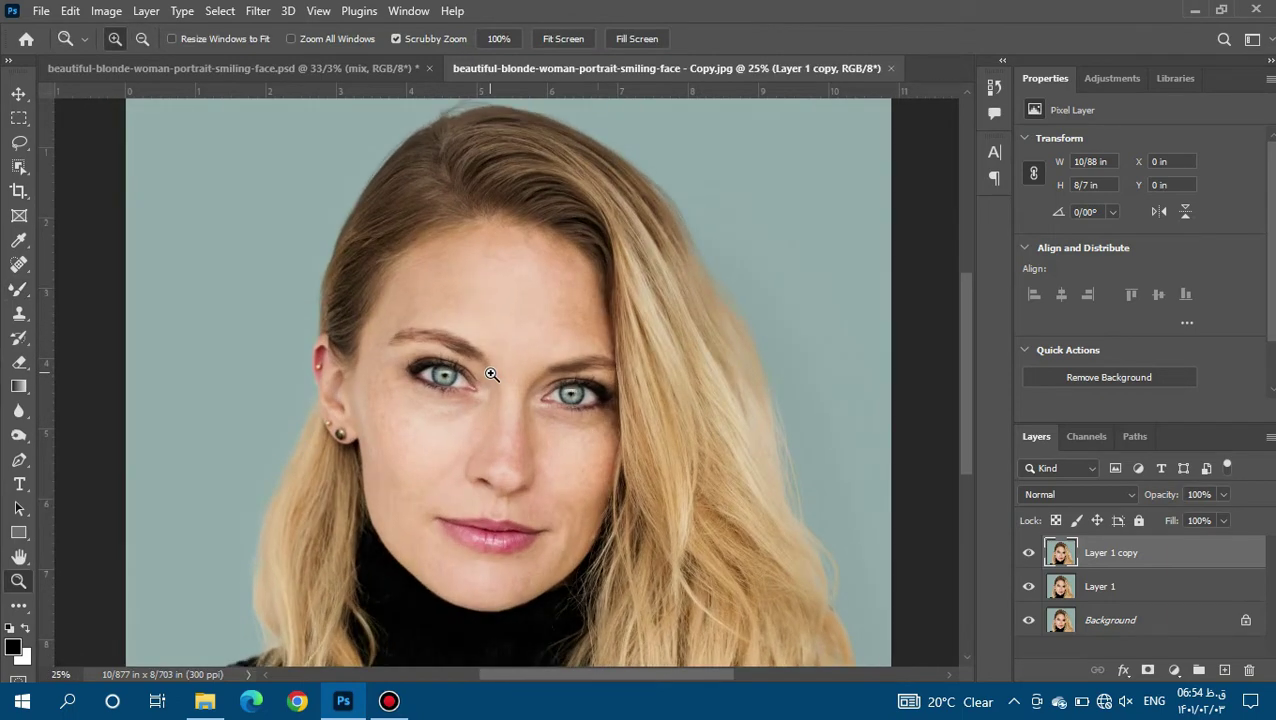
{"action": "scroll", "coordinate": [965, 318], "scroll_direction": "up", "scroll_amount": 1}
Clean the Mixer Brush at size 80 and blend the forehead, cheek and nose skin
{"action": "left_click", "coordinate": [18, 289]}
{"action": "left_click", "coordinate": [209, 39]}
{"action": "left_click", "coordinate": [221, 77]}
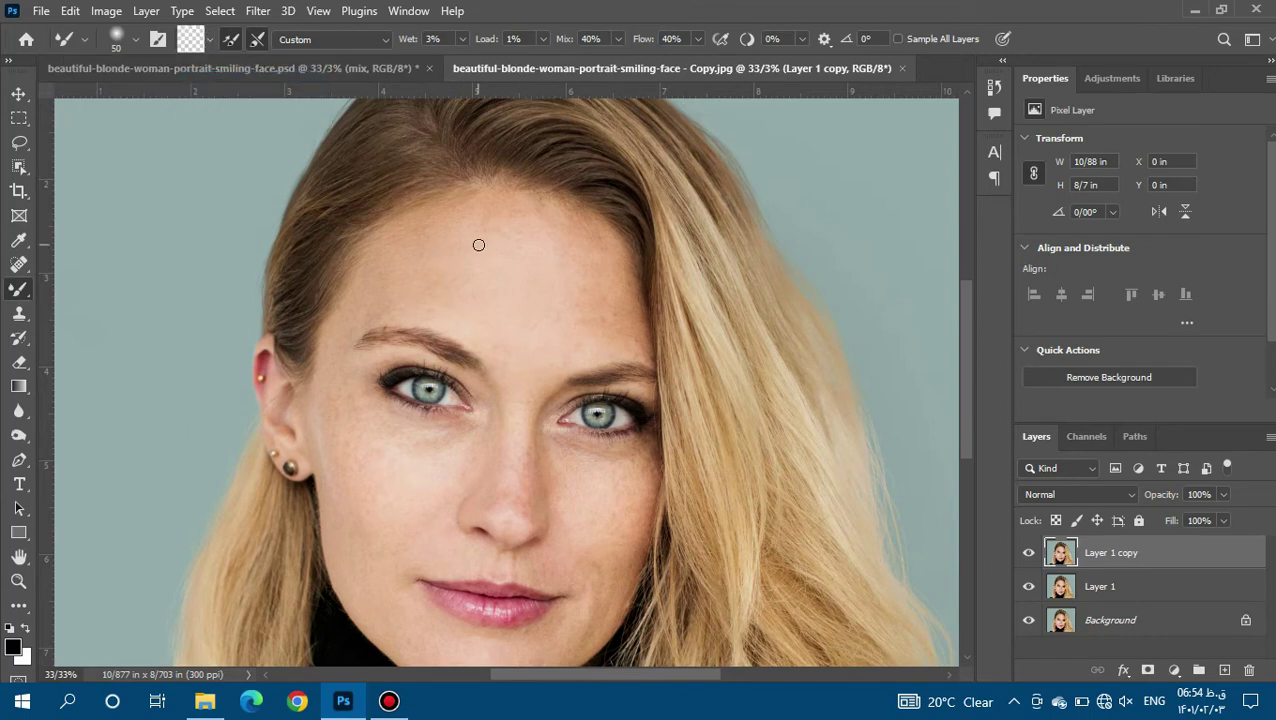
{"action": "key", "text": "bracketleft"}
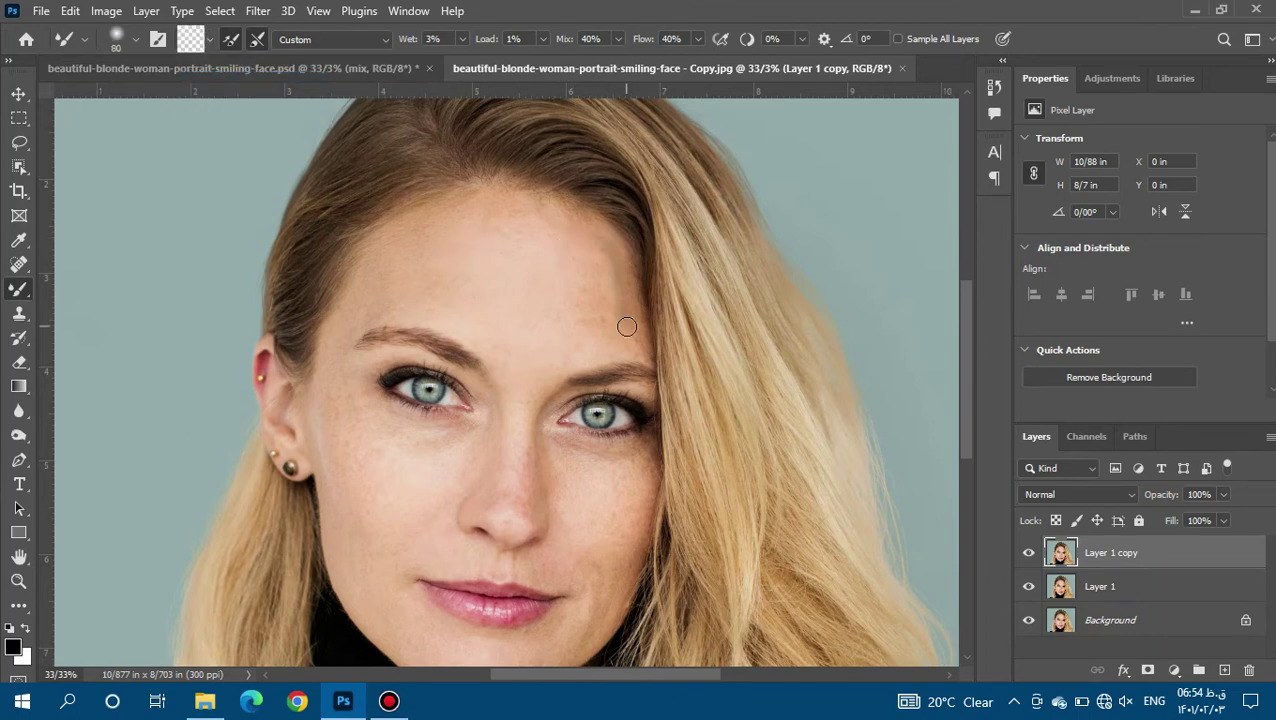
{"action": "left_click", "coordinate": [209, 39]}
{"action": "left_click", "coordinate": [225, 58]}
{"action": "left_click", "coordinate": [221, 77]}
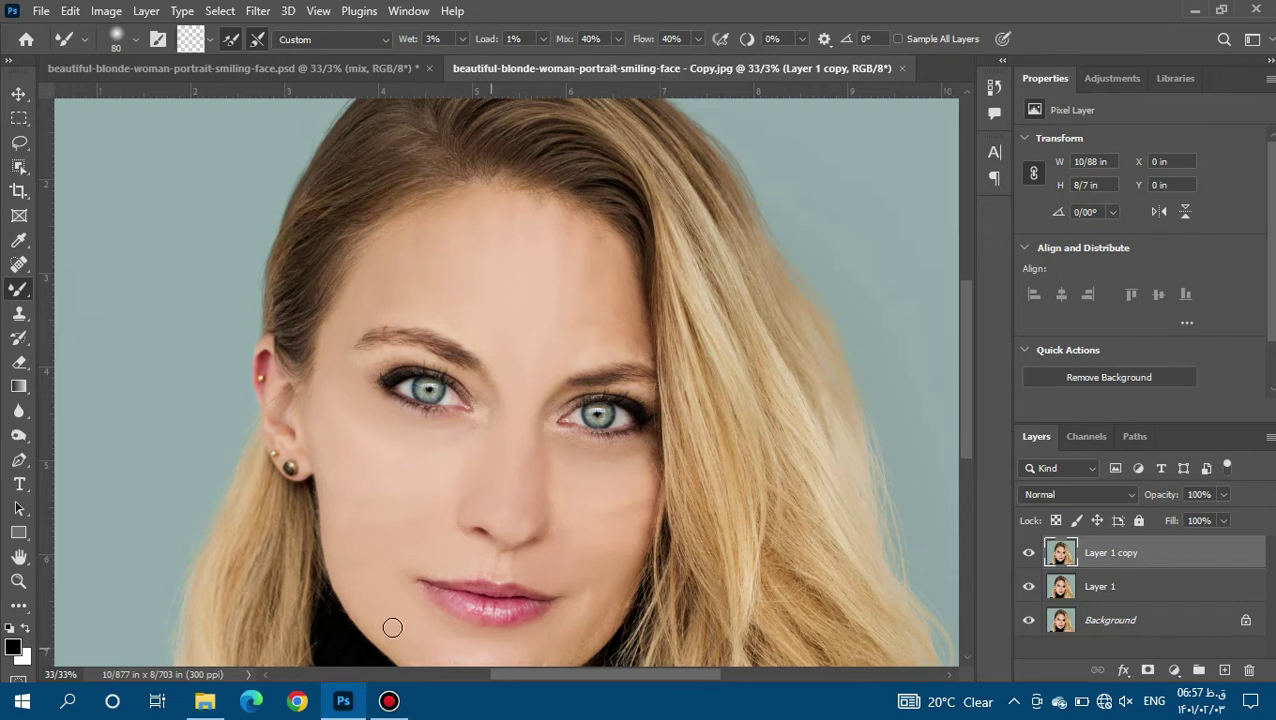
{"action": "scroll", "coordinate": [968, 370], "scroll_direction": "down", "scroll_amount": 3}
Zoom to 50% near the chin and soften the left jawline with a clean Mixer Brush
{"action": "key", "text": "z"}
{"action": "left_click", "coordinate": [484, 549]}
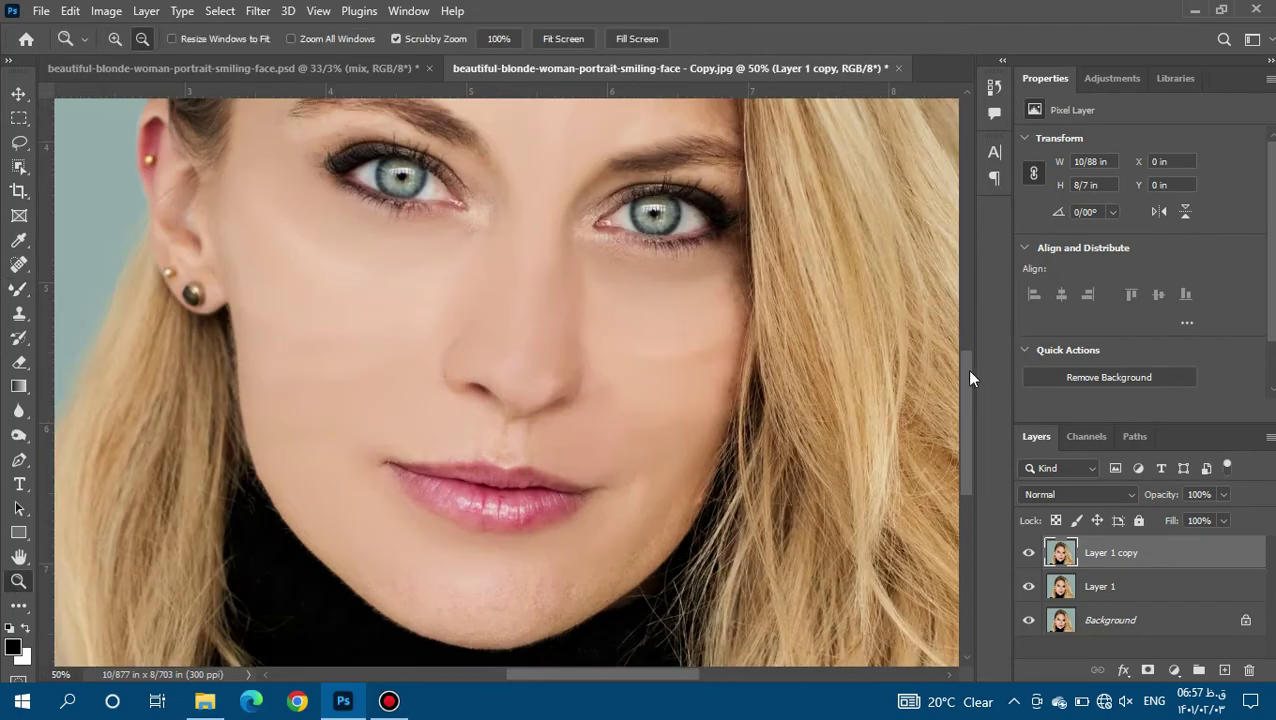
{"action": "scroll", "coordinate": [970, 378], "scroll_direction": "down", "scroll_amount": 1}
{"action": "key", "text": "b"}
{"action": "left_click", "coordinate": [211, 39]}
{"action": "left_click", "coordinate": [230, 80]}
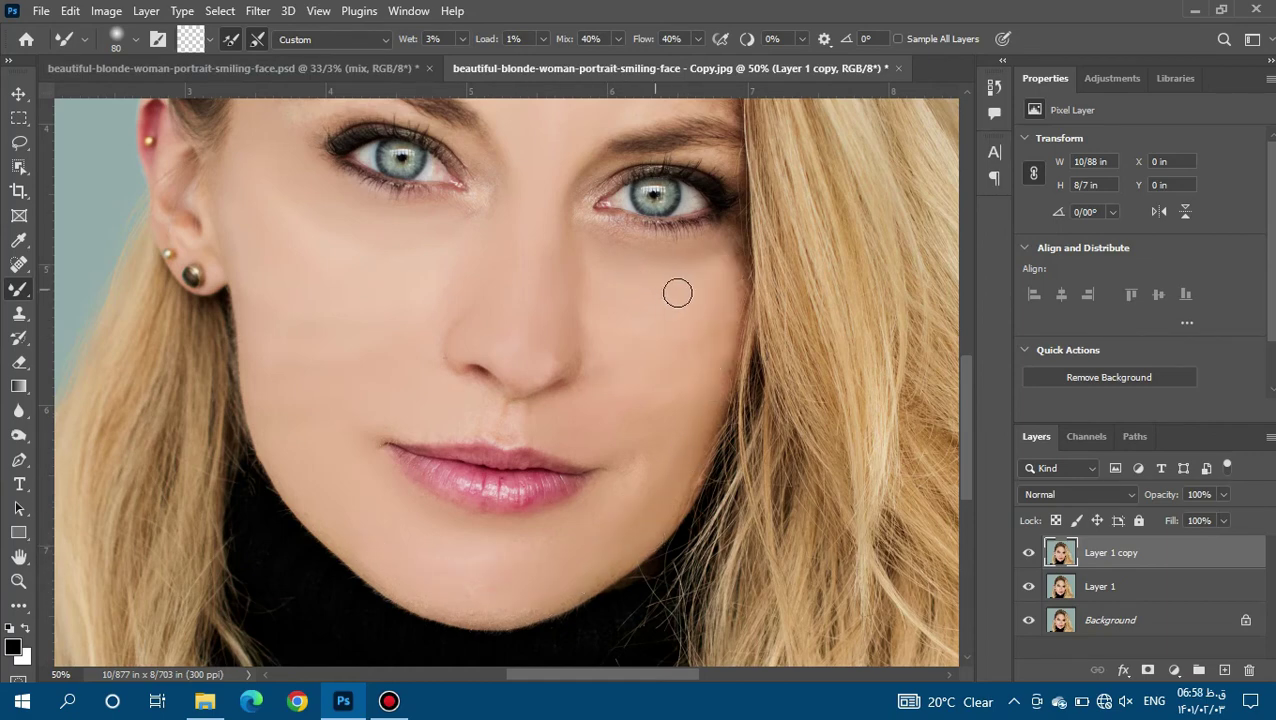
{"action": "left_click_drag", "start_coordinate": [235, 285], "coordinate": [280, 414]}
Keep cleaning the Mixer Brush between further skin-blending strokes
{"action": "left_click", "coordinate": [209, 39]}
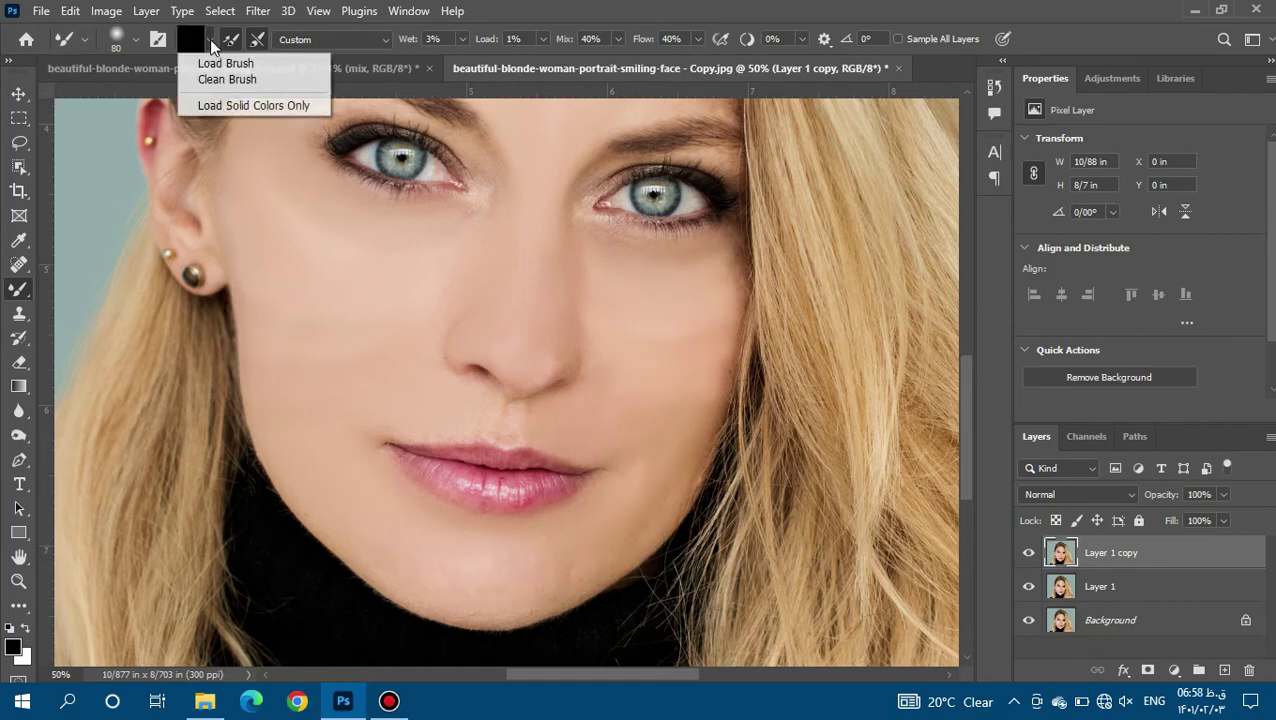
{"action": "left_click", "coordinate": [230, 78]}
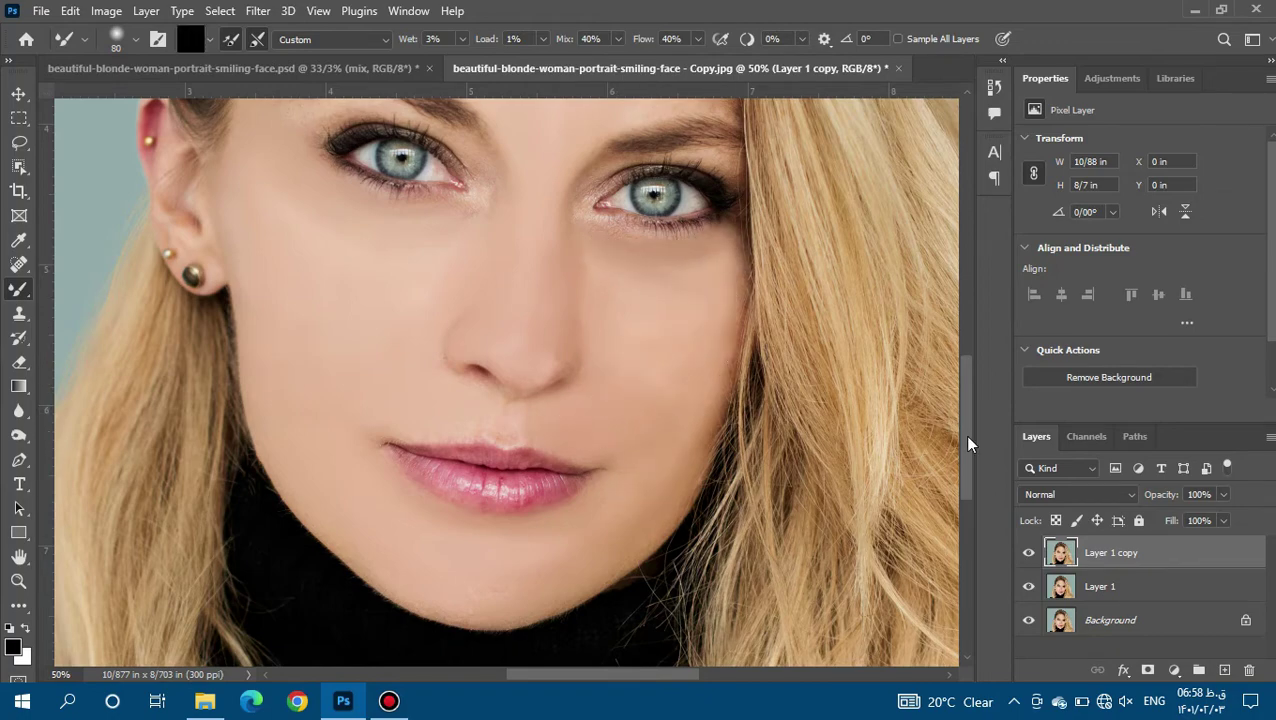
{"action": "left_click_drag", "start_coordinate": [966, 435], "coordinate": [966, 350]}
{"action": "left_click", "coordinate": [209, 39]}
{"action": "left_click", "coordinate": [214, 77]}
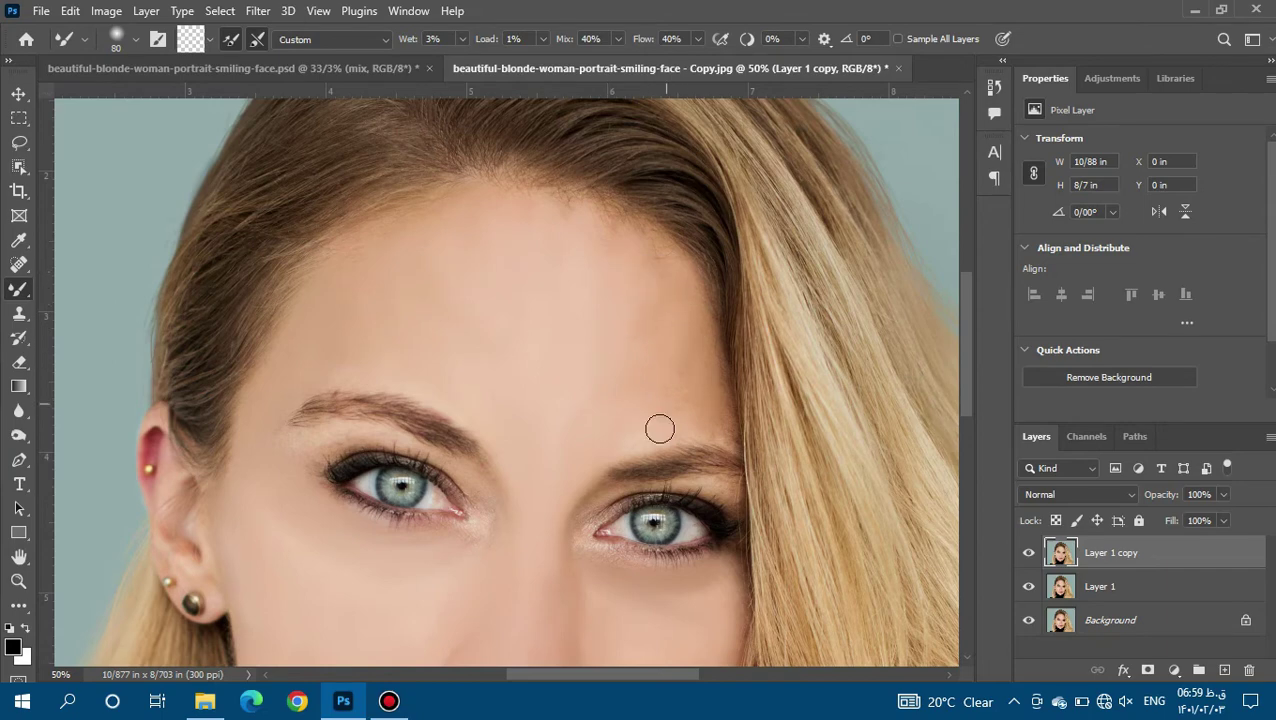
{"action": "left_click", "coordinate": [209, 39]}
{"action": "left_click", "coordinate": [227, 60]}
{"action": "left_click", "coordinate": [209, 39]}
{"action": "left_click", "coordinate": [227, 79]}
Shrink the clean Mixer Brush to size 50, then zoom out to view the whole face
{"action": "key", "text": "bracketleft"}
{"action": "key", "text": "bracketleft"}
{"action": "key", "text": "bracketleft"}
{"action": "left_click", "coordinate": [209, 39]}
{"action": "left_click", "coordinate": [227, 60]}
{"action": "left_click", "coordinate": [209, 39]}
{"action": "left_click", "coordinate": [227, 79]}
{"action": "left_click", "coordinate": [209, 39]}
{"action": "left_click", "coordinate": [227, 79]}
{"action": "scroll", "coordinate": [530, 450], "scroll_direction": "down", "scroll_amount": 2}
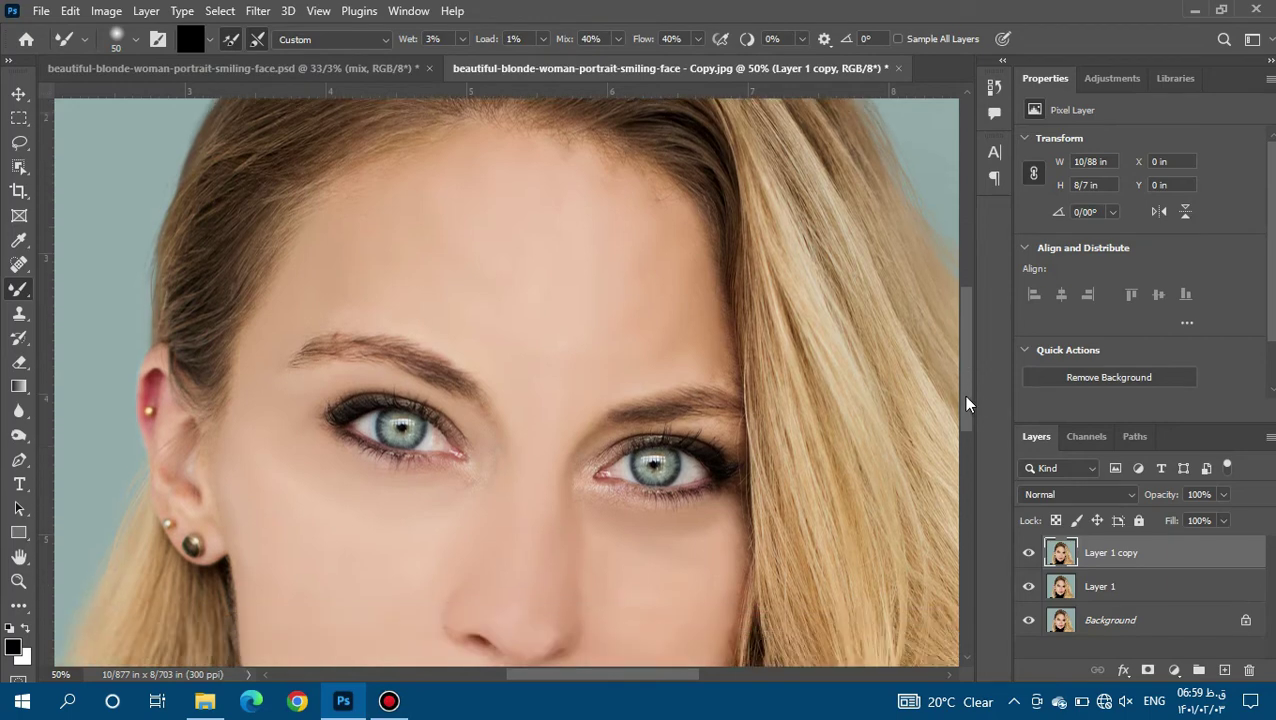
{"action": "key", "text": "z"}
{"action": "left_click", "coordinate": [542, 359]}
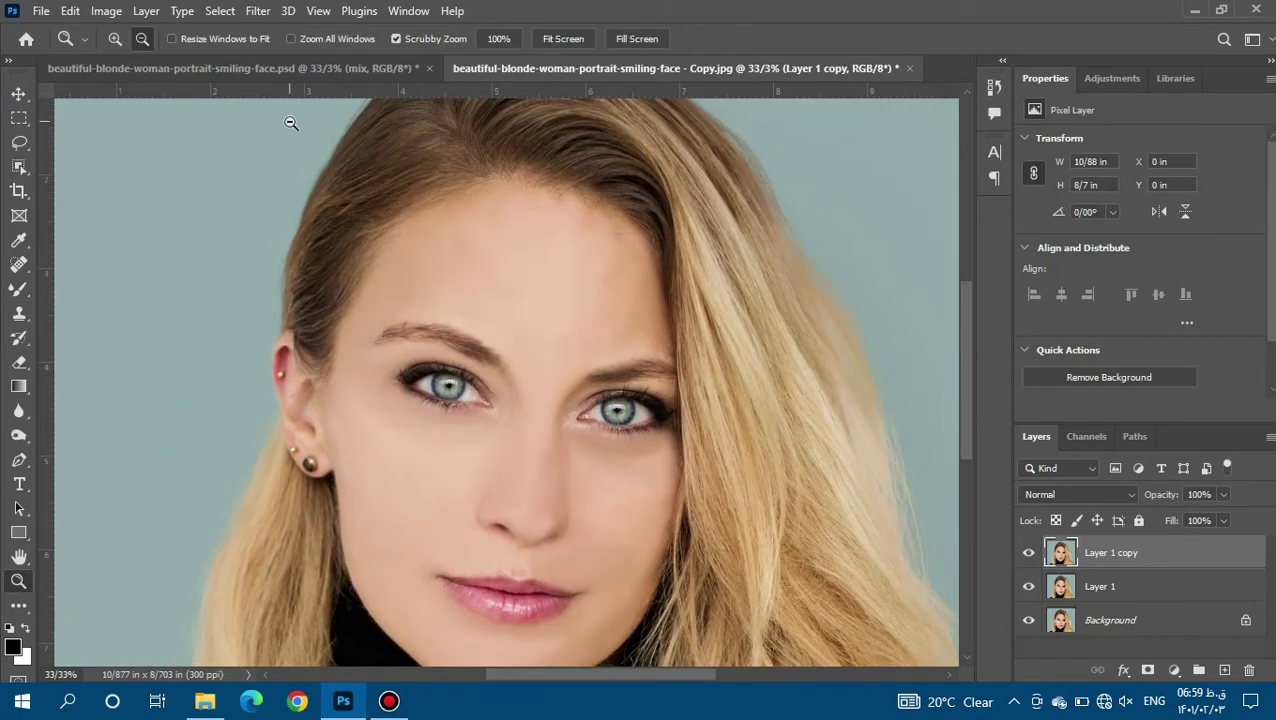
Rename Layer 1 to 'spot' and Layer 1 copy to 'mix'
{"action": "left_click", "coordinate": [1118, 590]}
{"action": "left_click", "coordinate": [1028, 555]}
{"action": "double_click", "coordinate": [1099, 586]}
{"action": "left_click", "coordinate": [19, 264]}
{"action": "type", "text": "spot"}
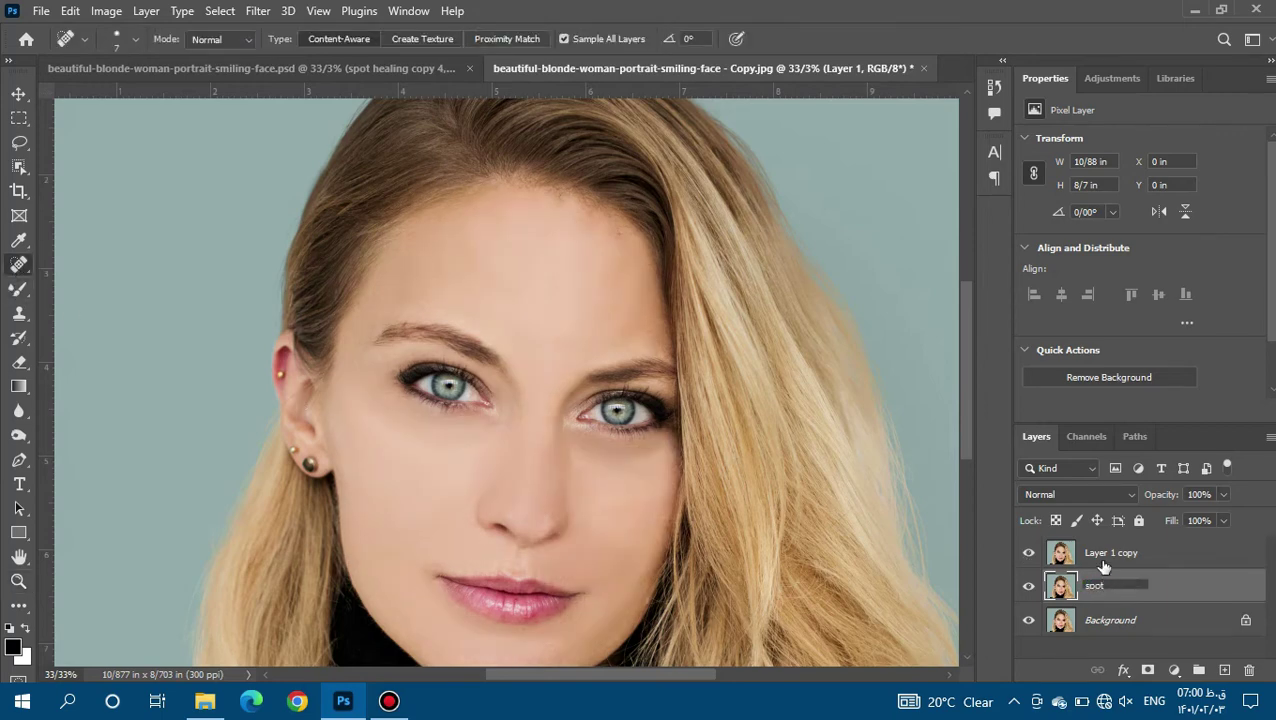
{"action": "left_click", "coordinate": [1103, 562]}
{"action": "double_click", "coordinate": [1103, 556]}
{"action": "type", "text": "mix"}
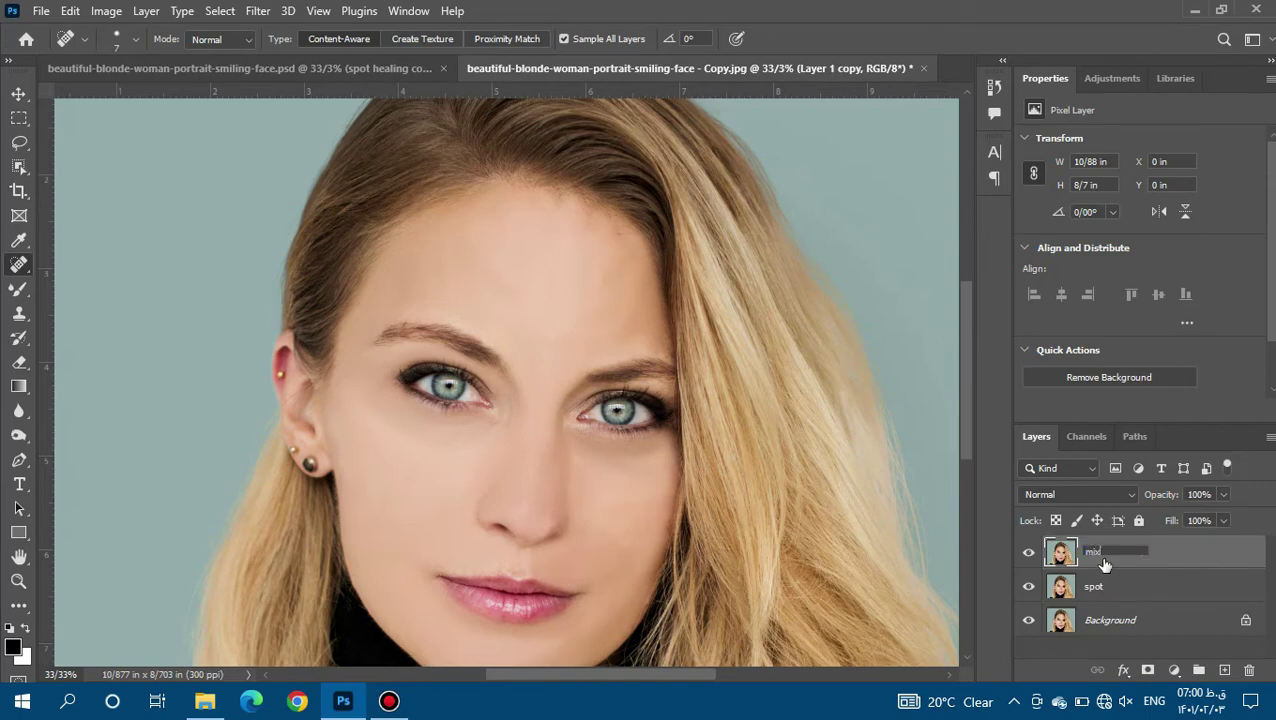
{"action": "left_click", "coordinate": [1097, 588]}
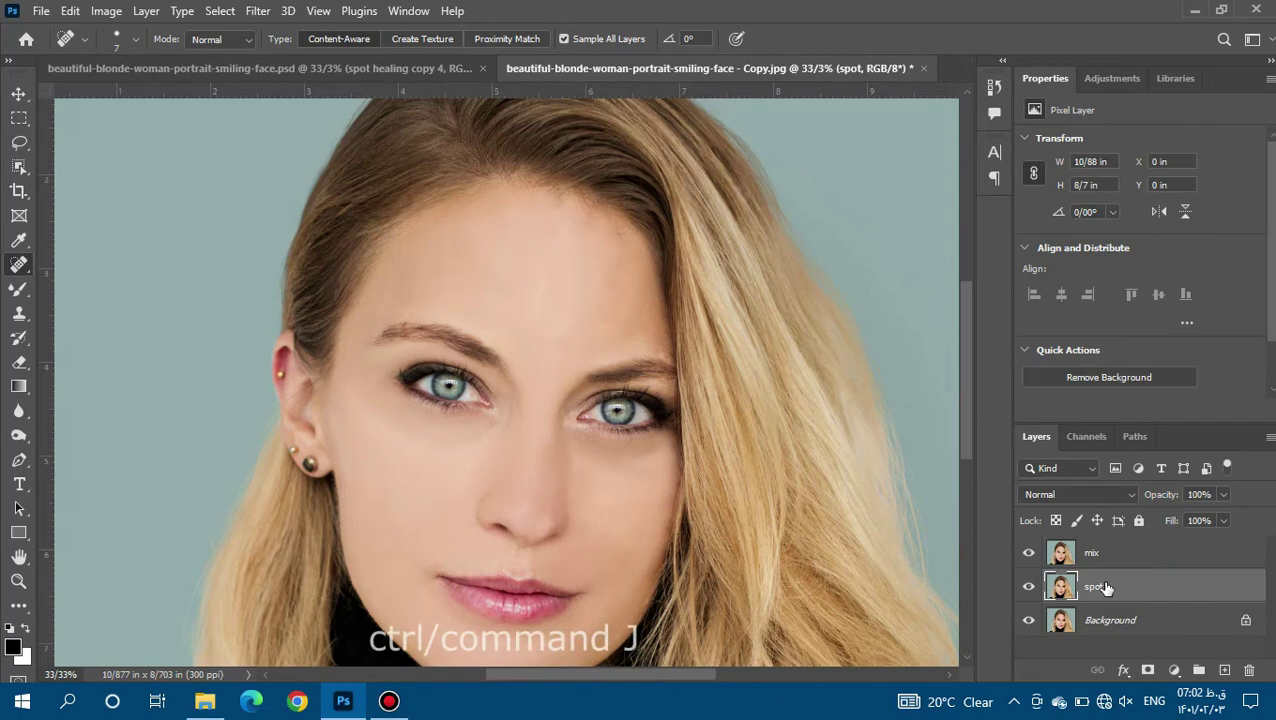
Duplicate spot, move spot copy to the top, and set its opacity to 25%
{"action": "key", "text": "ctrl+j"}
{"action": "left_click_drag", "start_coordinate": [1105, 587], "coordinate": [1122, 548]}
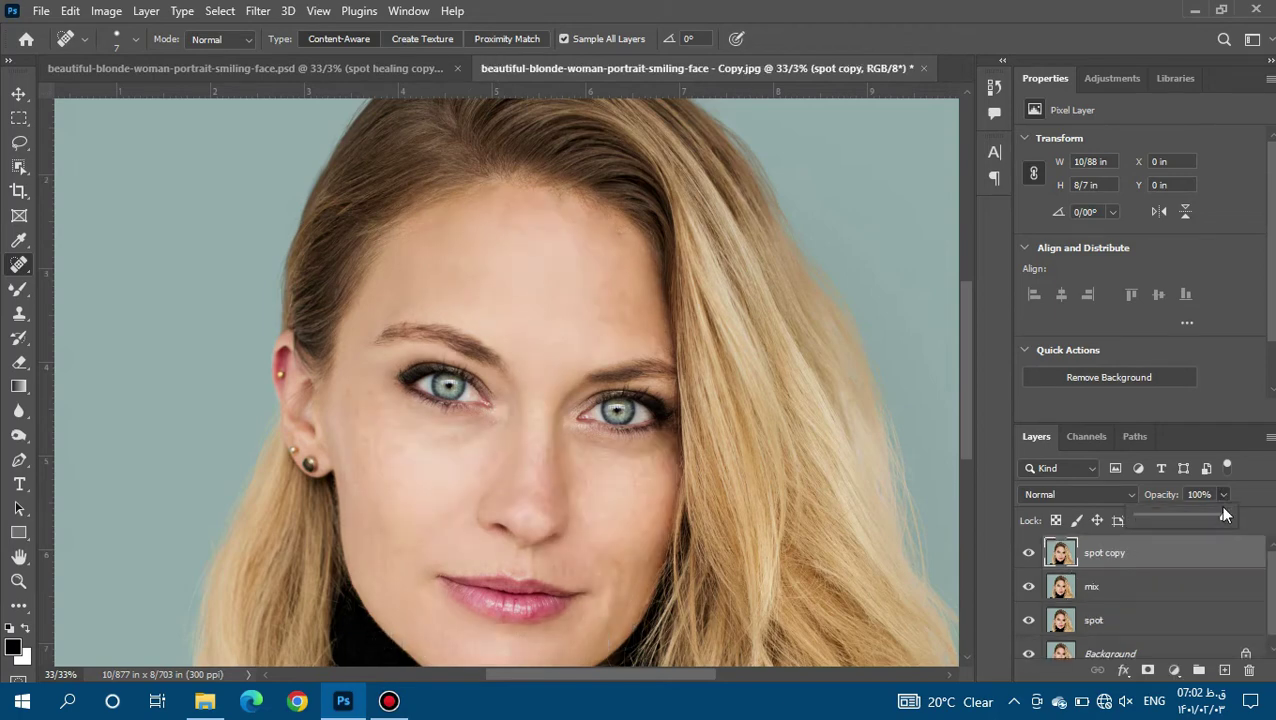
{"action": "left_click_drag", "start_coordinate": [1184, 522], "coordinate": [1156, 519]}
{"action": "left_click", "coordinate": [1028, 562]}
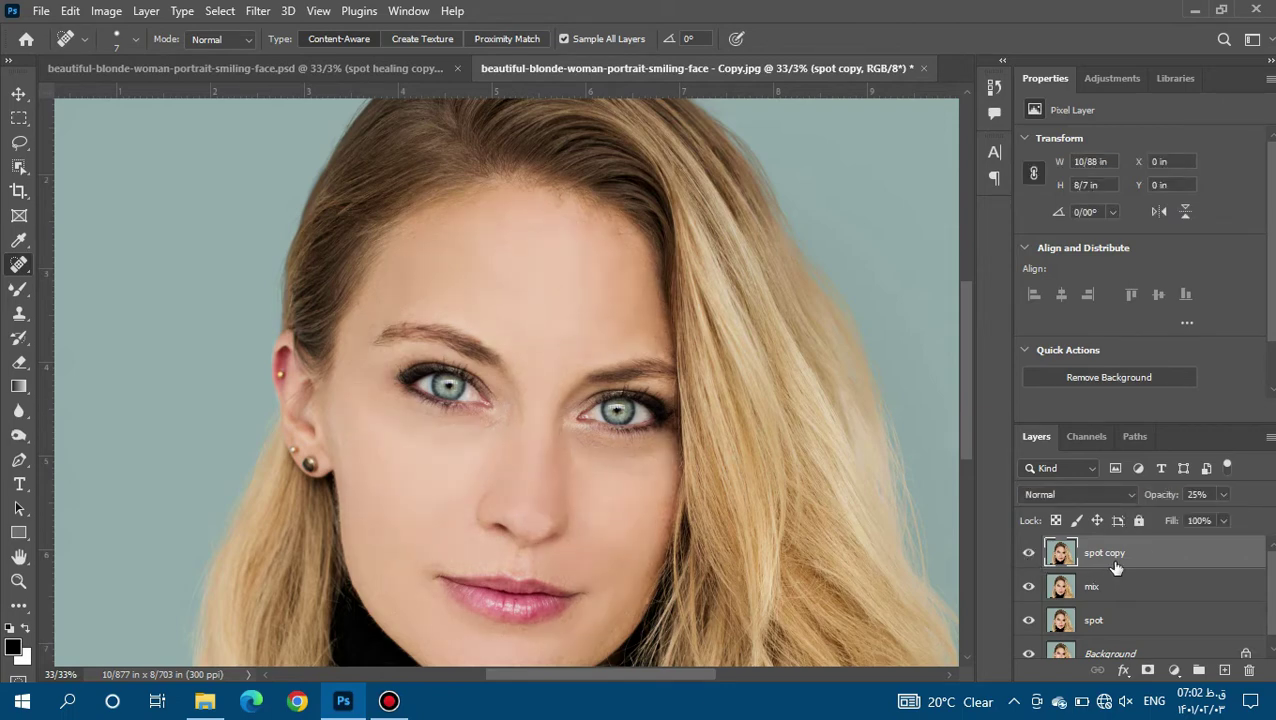
Compare layer visibility, then group spot copy, mix and spot into Group 1
{"action": "left_click", "coordinate": [1029, 558]}
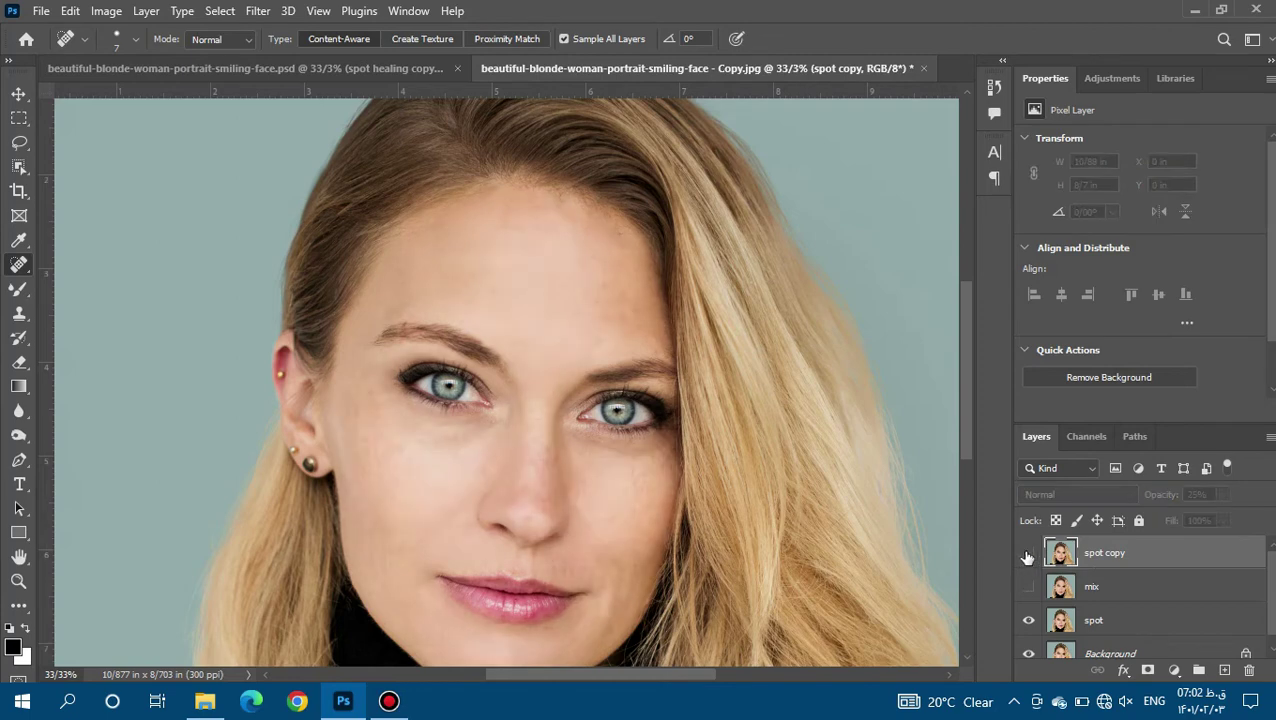
{"action": "left_click", "coordinate": [1028, 553]}
{"action": "left_click", "coordinate": [1027, 588]}
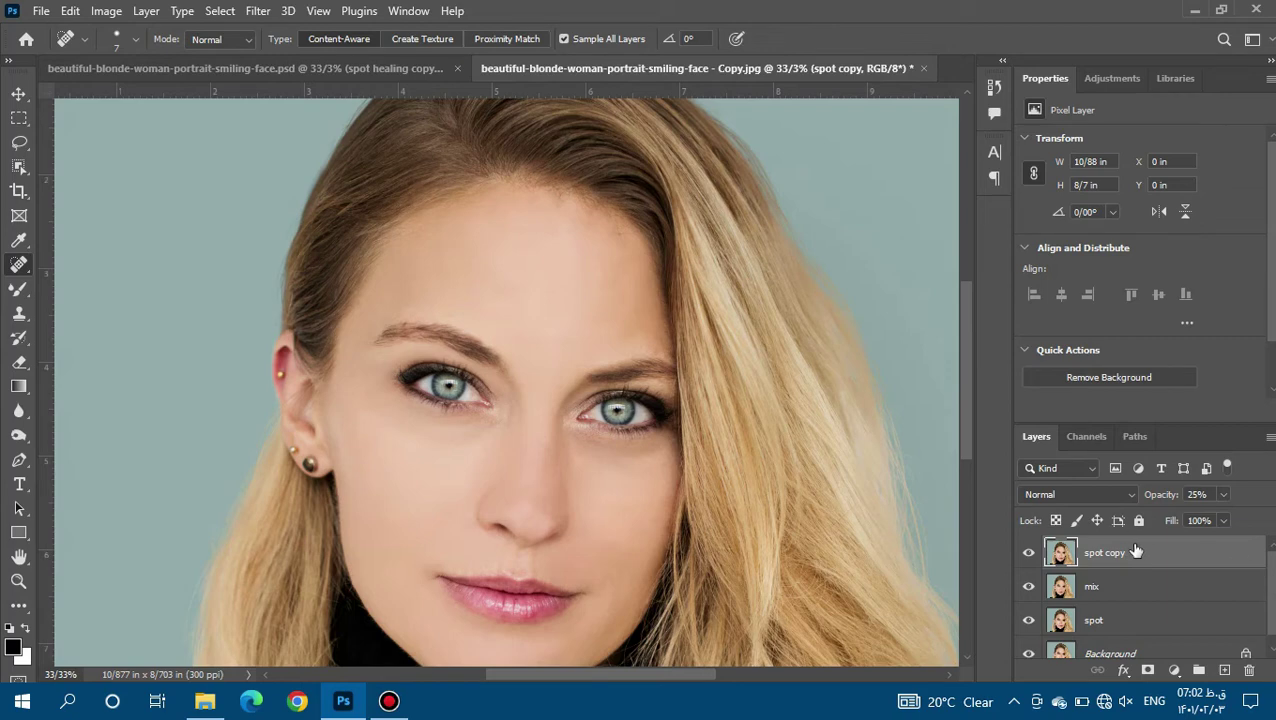
{"action": "left_click", "coordinate": [1113, 621], "text": "shift"}
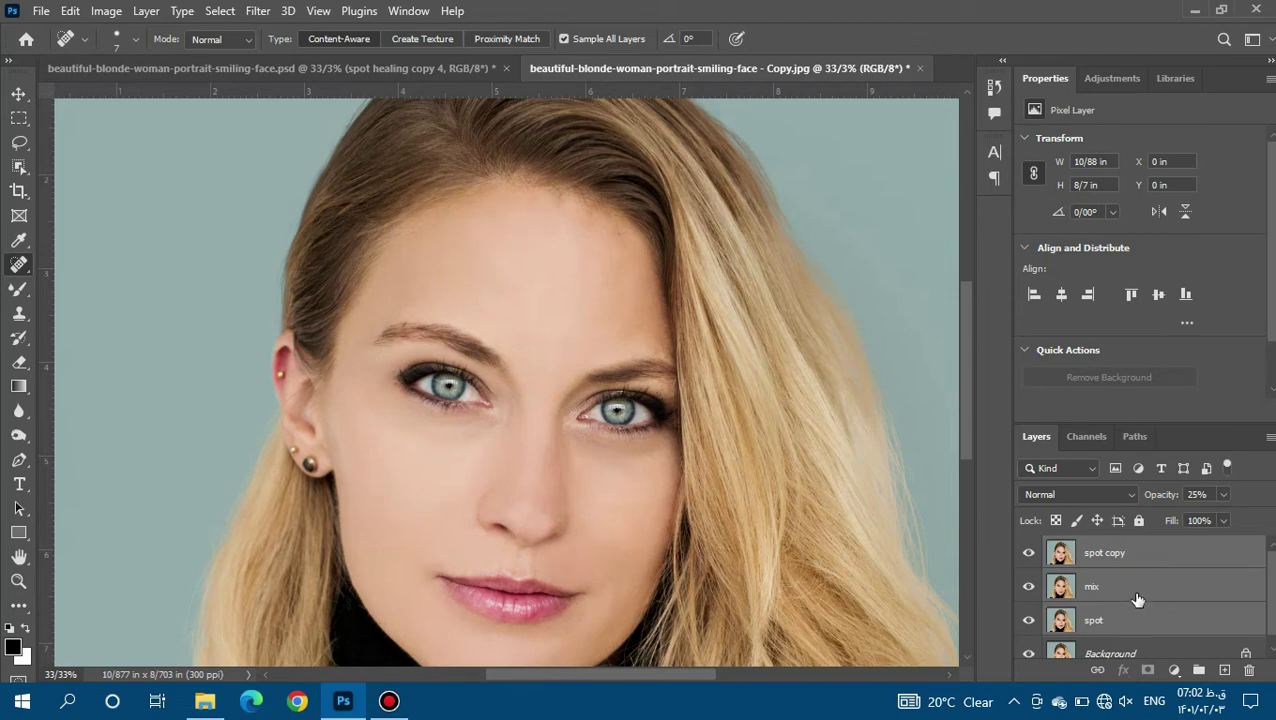
{"action": "left_click", "coordinate": [1198, 669]}
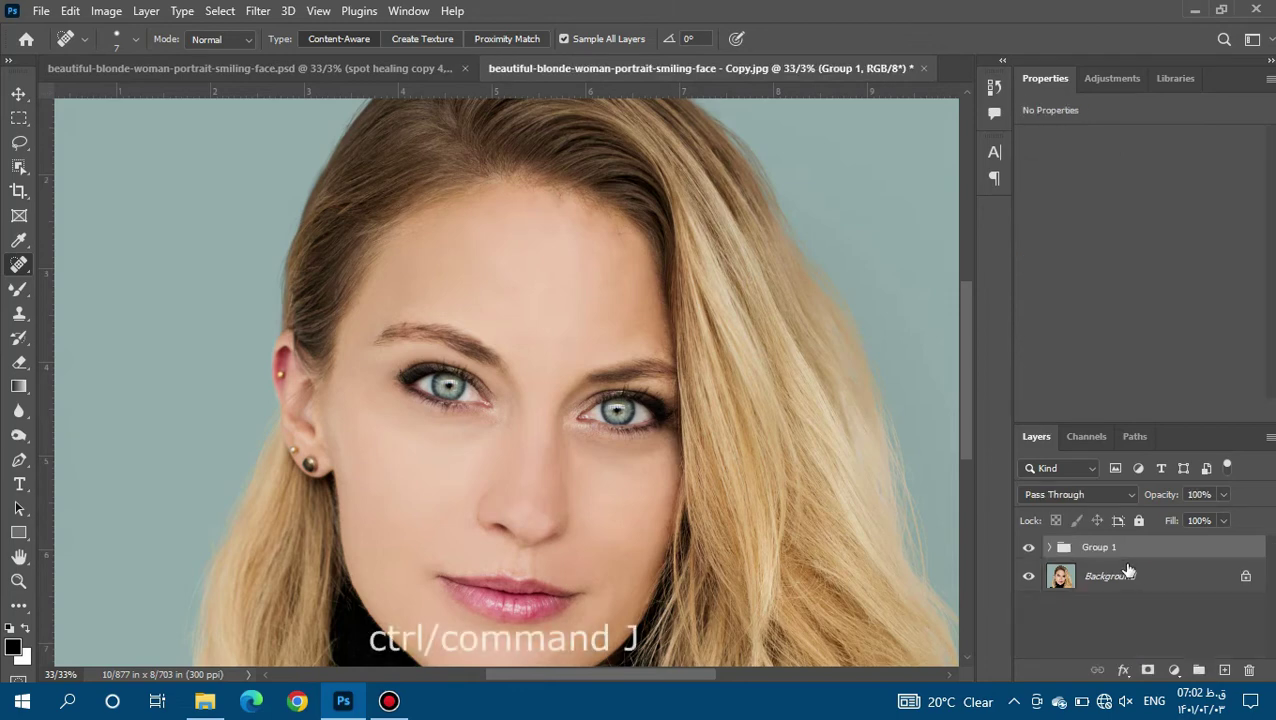
Duplicate Group 1 and merge the copy into a single Group 1 copy layer
{"action": "key", "text": "ctrl+j"}
{"action": "right_click", "coordinate": [1129, 548]}
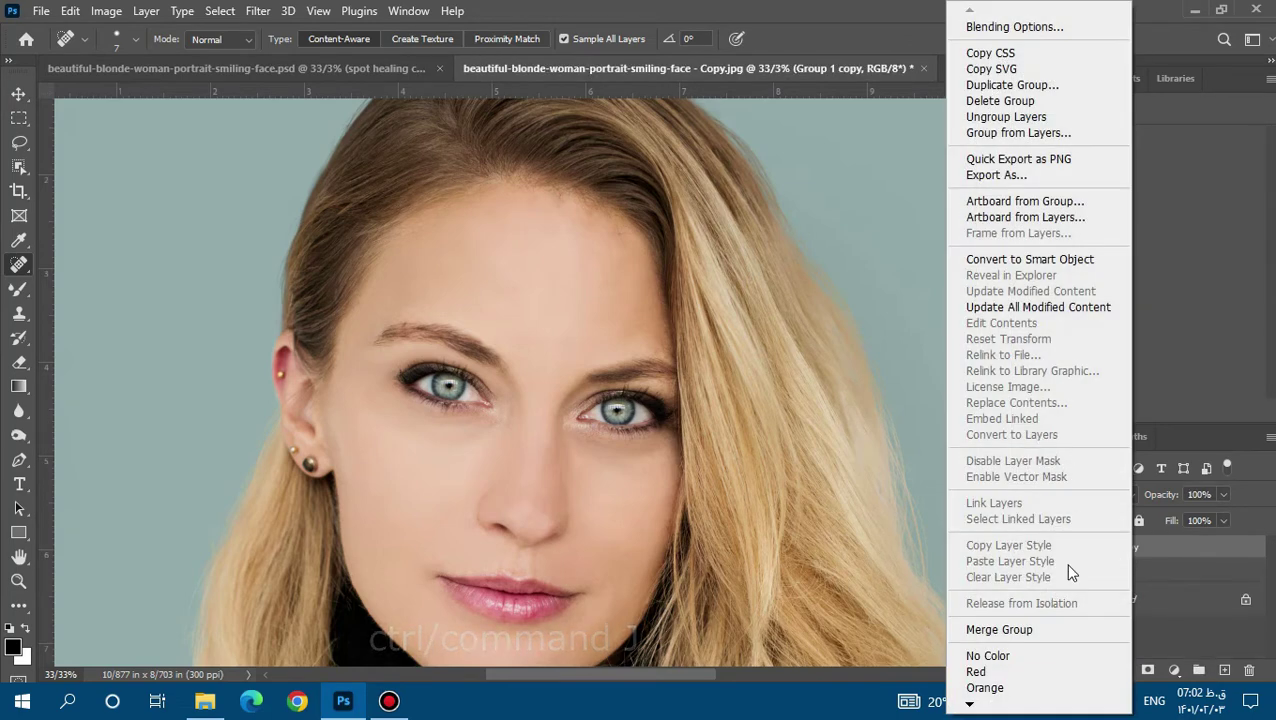
{"action": "left_click", "coordinate": [1005, 629]}
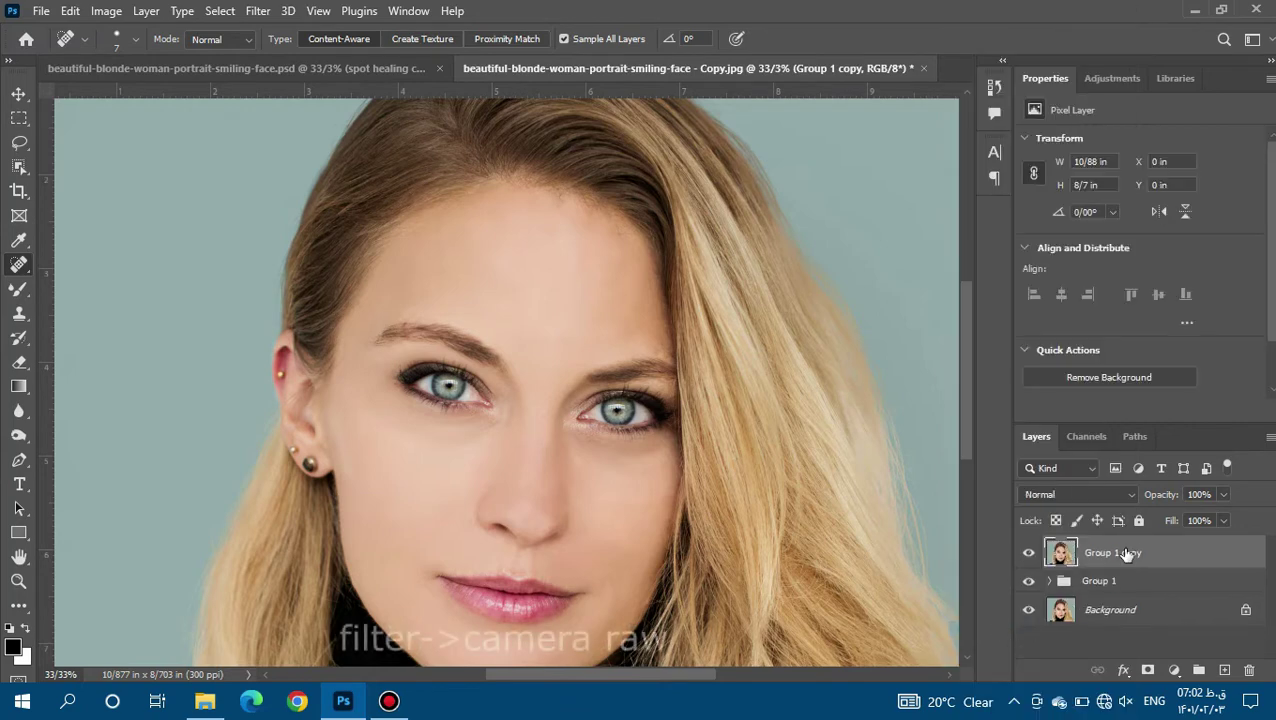
Apply Camera Raw Filter with Texture -33 and Clarity -32
{"action": "left_click", "coordinate": [258, 11]}
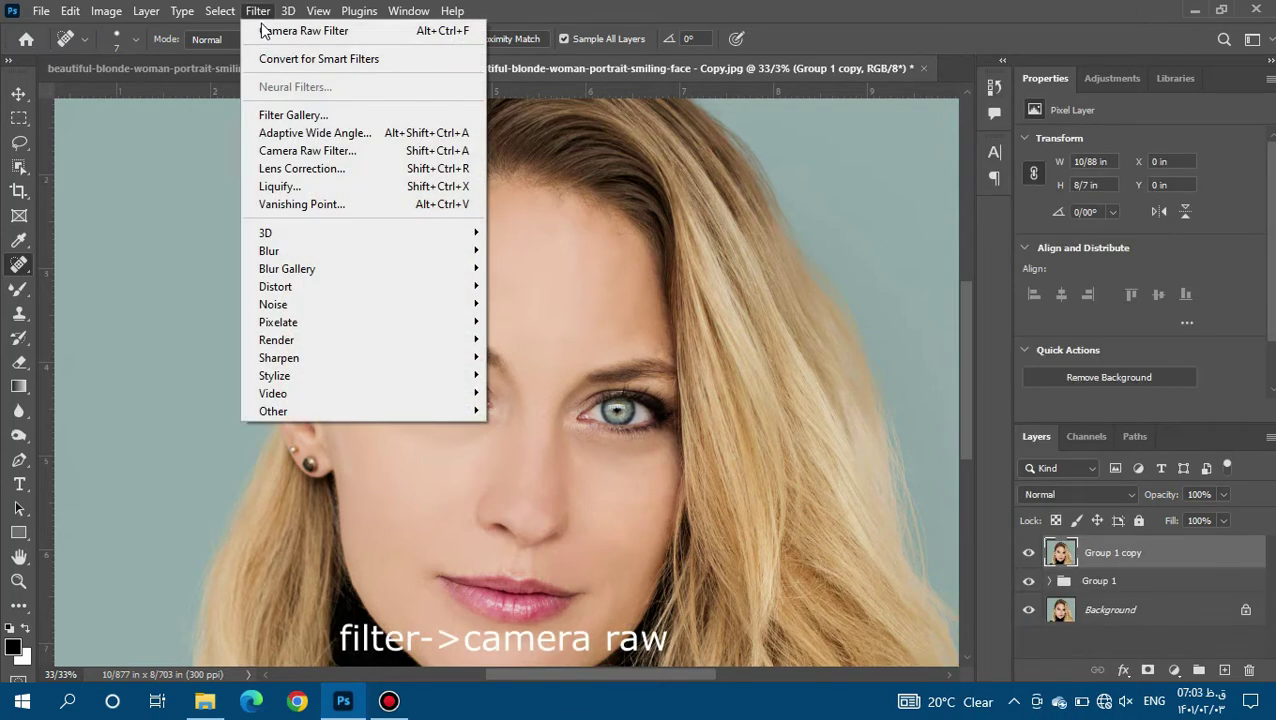
{"action": "left_click", "coordinate": [290, 151]}
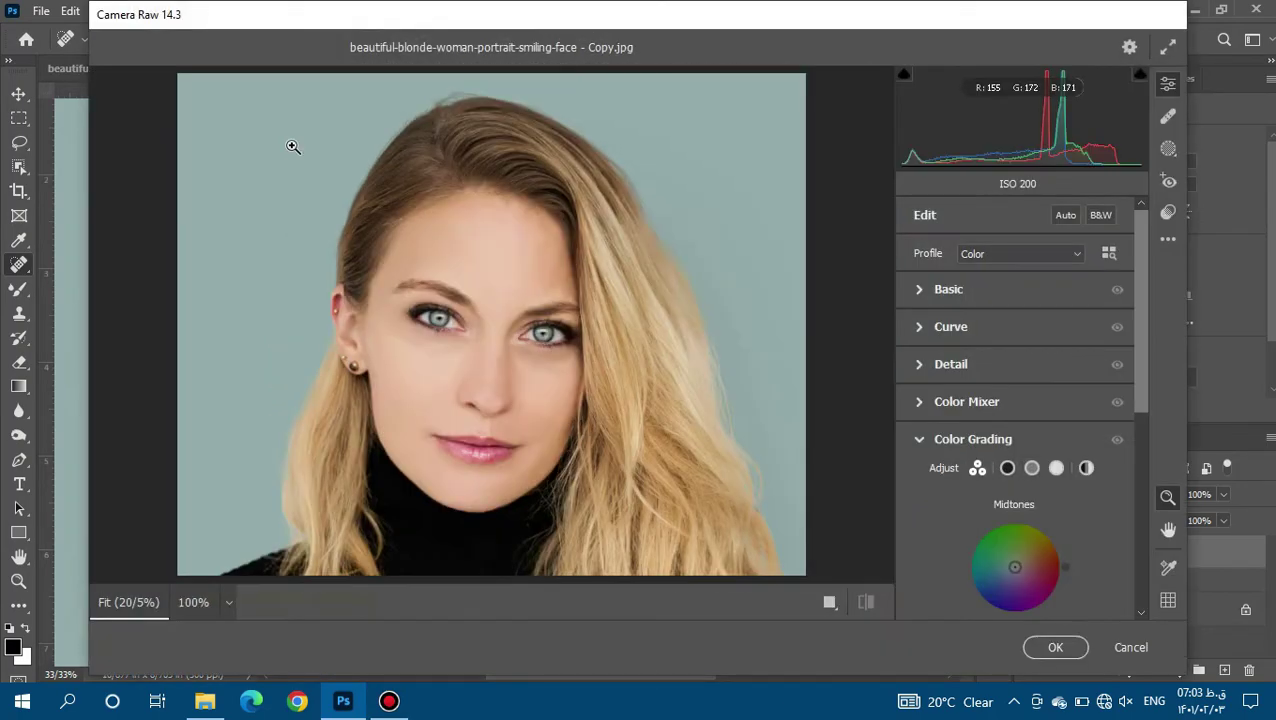
{"action": "left_click", "coordinate": [920, 290]}
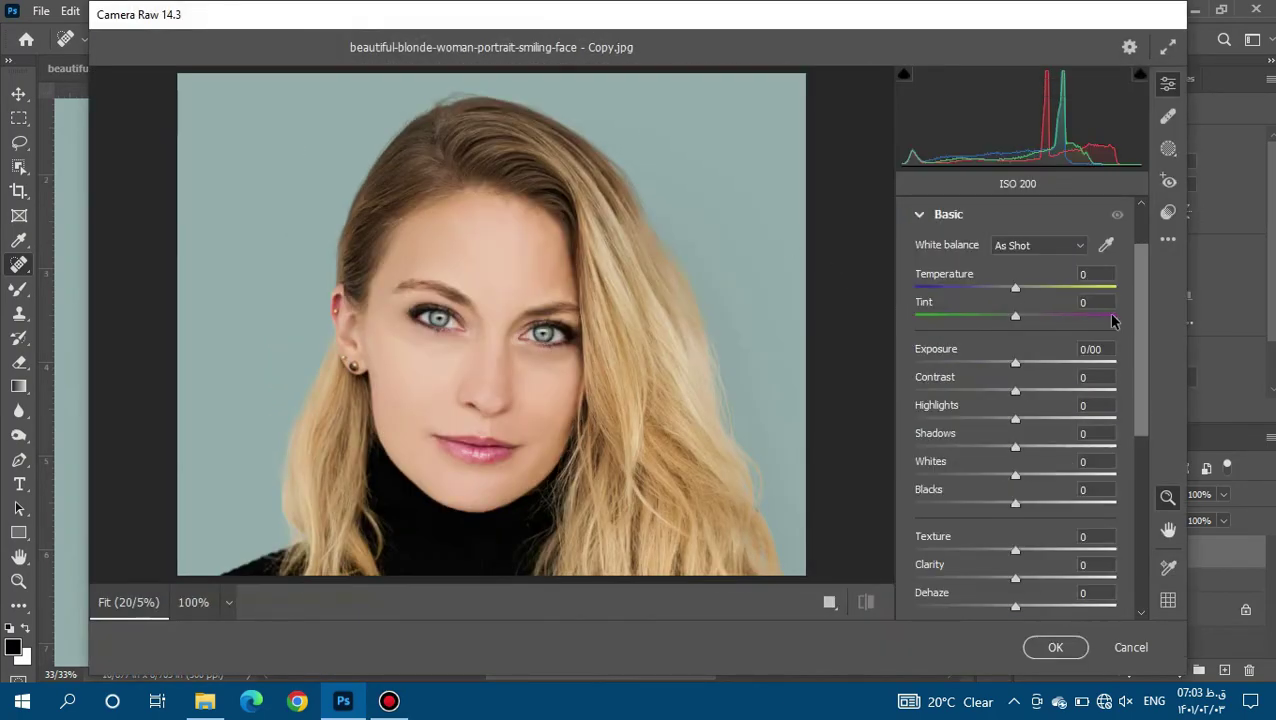
{"action": "scroll", "coordinate": [1137, 330], "scroll_direction": "down", "scroll_amount": 3}
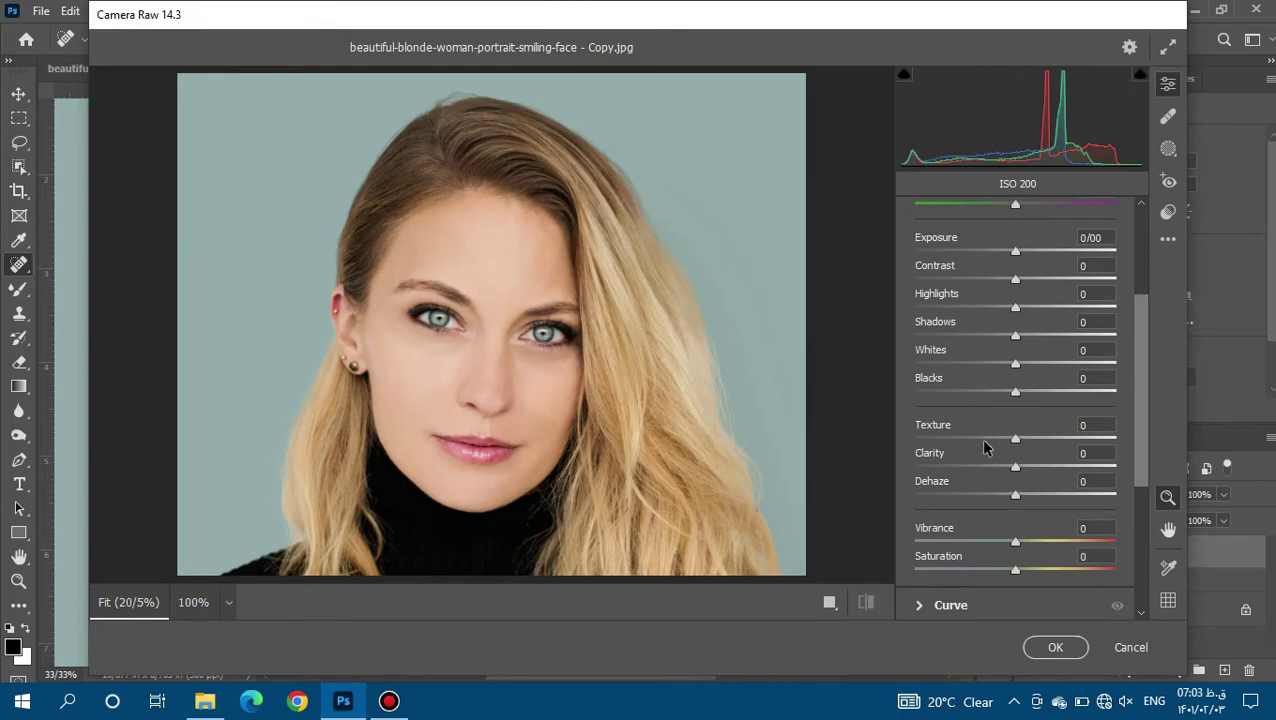
{"action": "mouse_move", "coordinate": [1015, 441]}
{"action": "left_mouse_down"}
{"action": "mouse_move", "coordinate": [989, 441]}
{"action": "mouse_move", "coordinate": [985, 476]}
{"action": "left_mouse_up"}
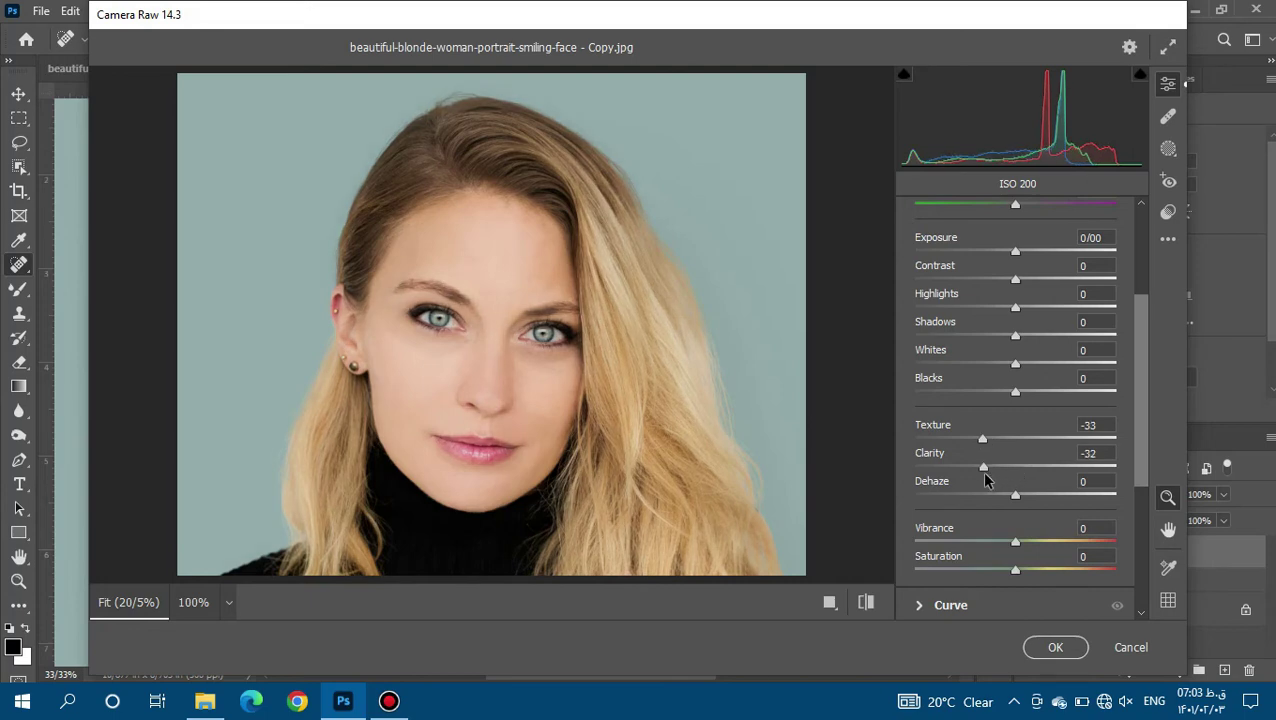
{"action": "left_click", "coordinate": [1058, 648]}
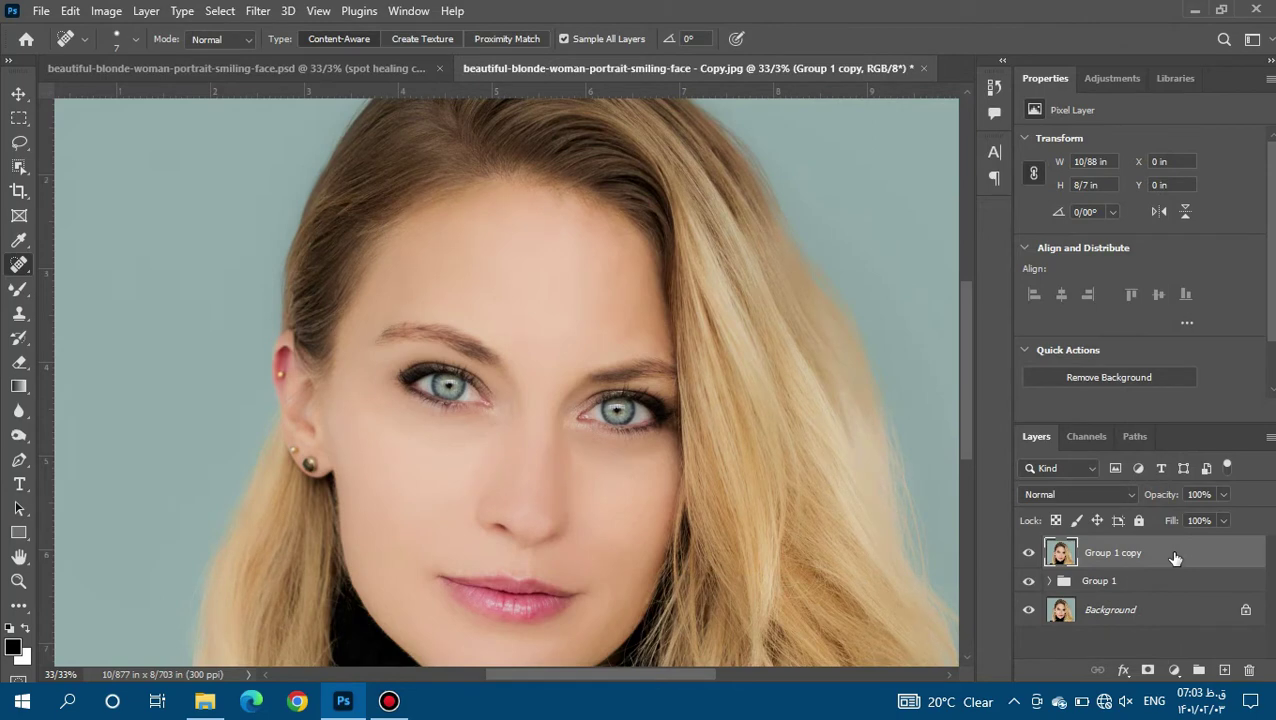
Add an inverted black mask to Group 1 copy and paint it white over the face skin with a 125 brush
{"action": "left_click", "coordinate": [1147, 670]}
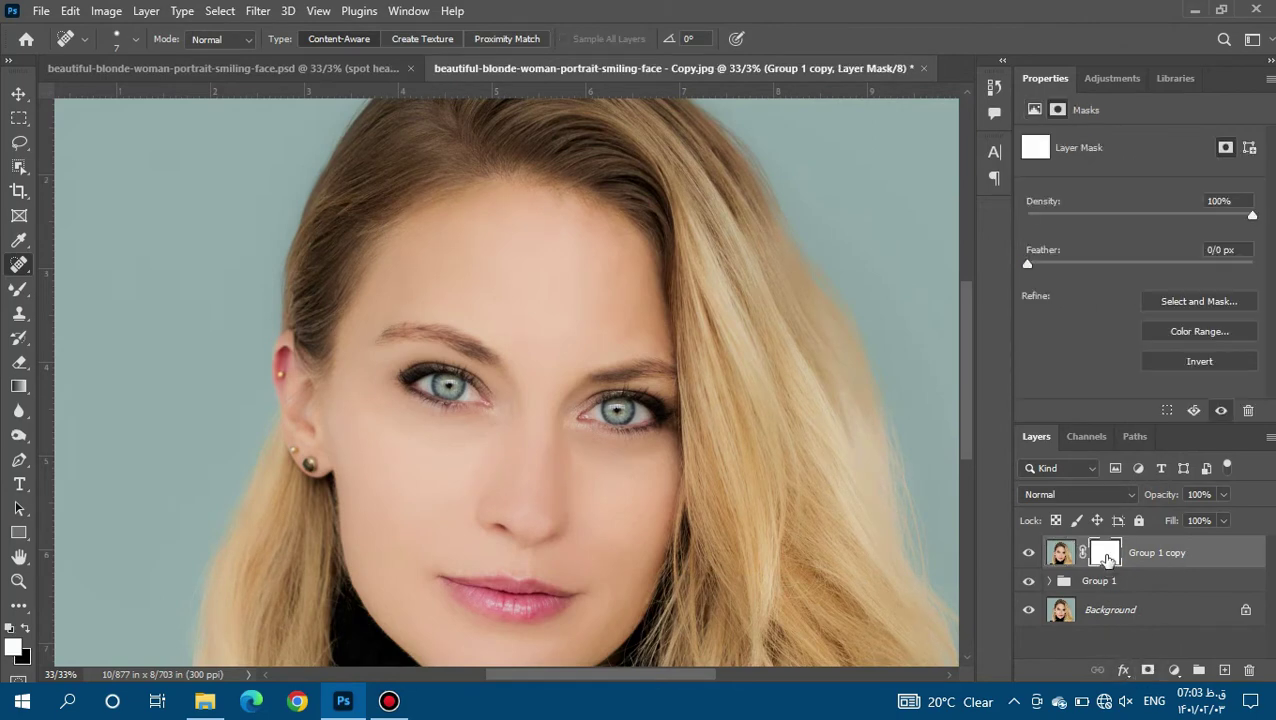
{"action": "key", "text": "ctrl+i"}
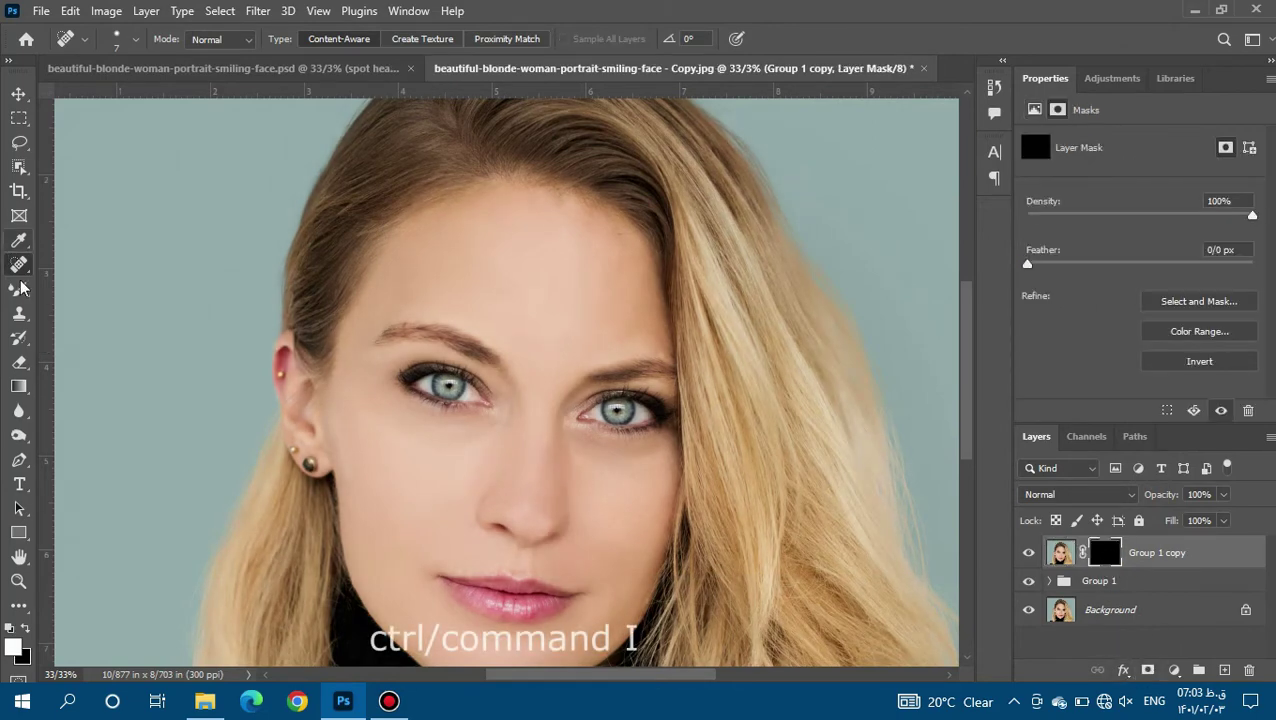
{"action": "right_click", "coordinate": [19, 292]}
{"action": "left_click", "coordinate": [90, 288]}
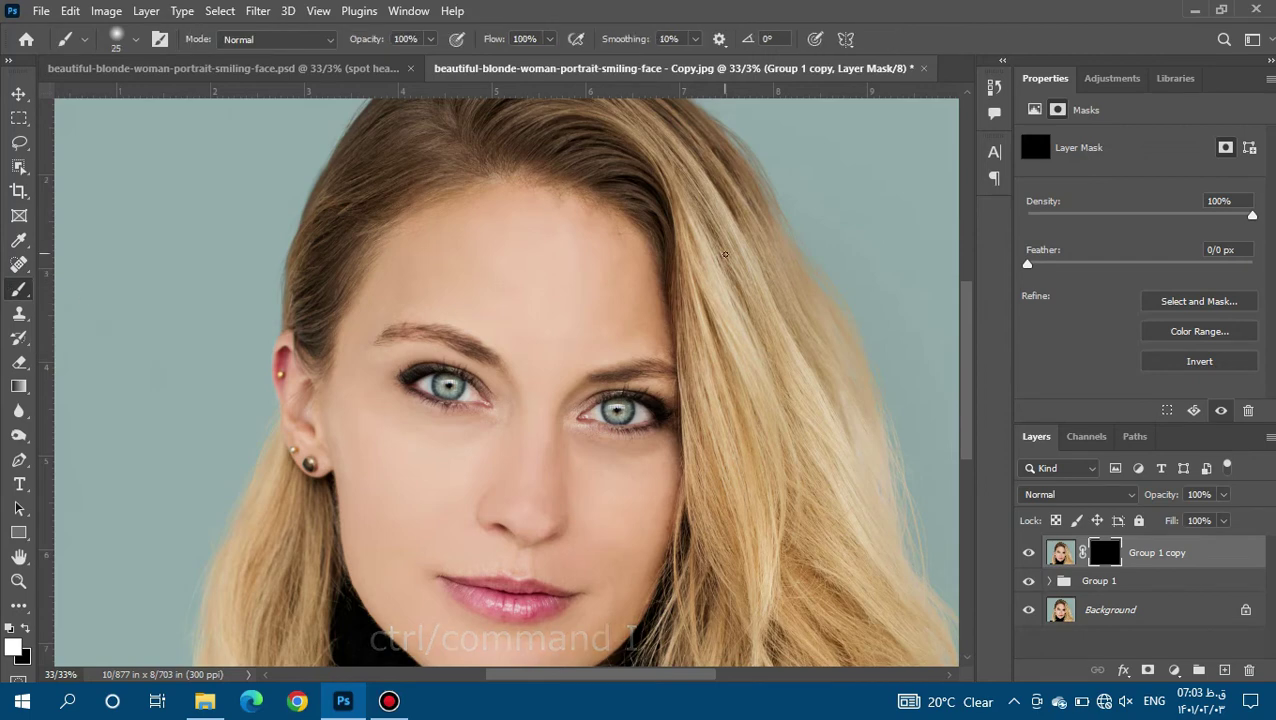
{"action": "key", "text": "bracketright"}
{"action": "key", "text": "bracketright"}
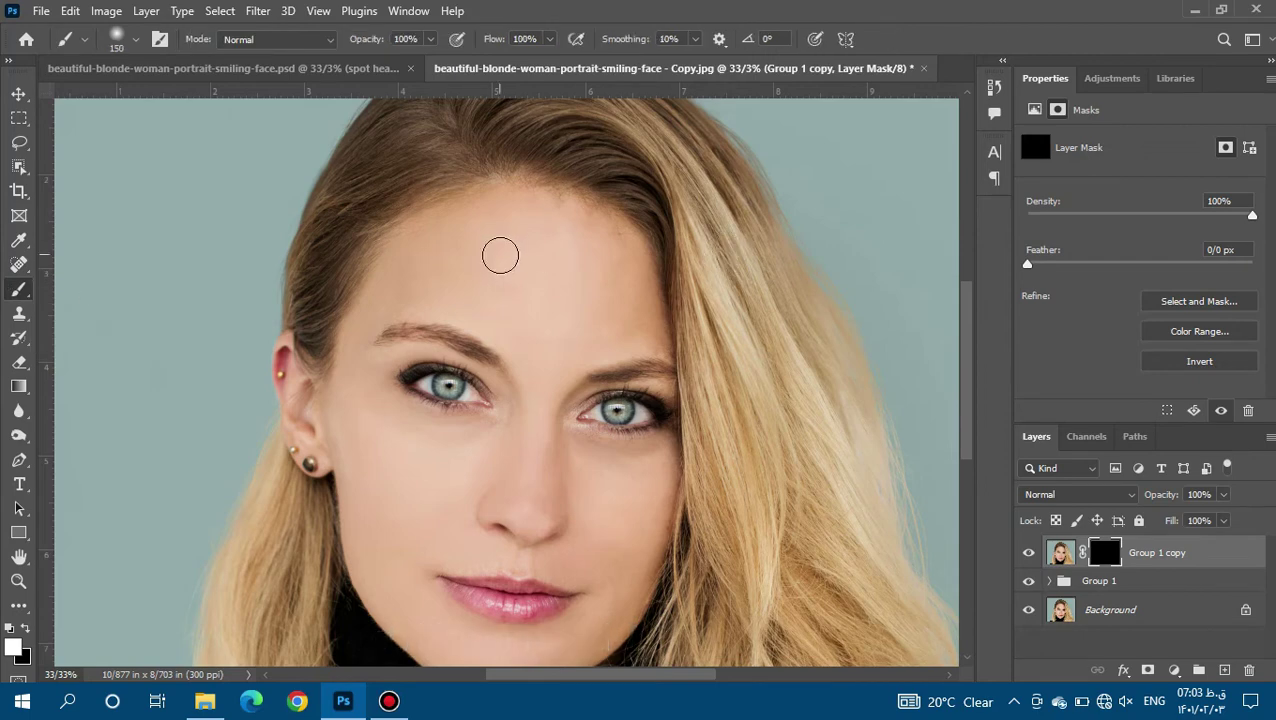
{"action": "mouse_move", "coordinate": [571, 248]}
{"action": "left_mouse_down"}
{"action": "mouse_move", "coordinate": [515, 216]}
{"action": "mouse_move", "coordinate": [555, 211]}
{"action": "mouse_move", "coordinate": [635, 288]}
{"action": "mouse_move", "coordinate": [633, 315]}
{"action": "mouse_move", "coordinate": [490, 293]}
{"action": "mouse_move", "coordinate": [567, 296]}
{"action": "mouse_move", "coordinate": [544, 208]}
{"action": "mouse_move", "coordinate": [430, 247]}
{"action": "mouse_move", "coordinate": [387, 293]}
{"action": "mouse_move", "coordinate": [591, 333]}
{"action": "left_mouse_up"}
{"action": "scroll", "coordinate": [962, 414], "scroll_direction": "down", "scroll_amount": 2}
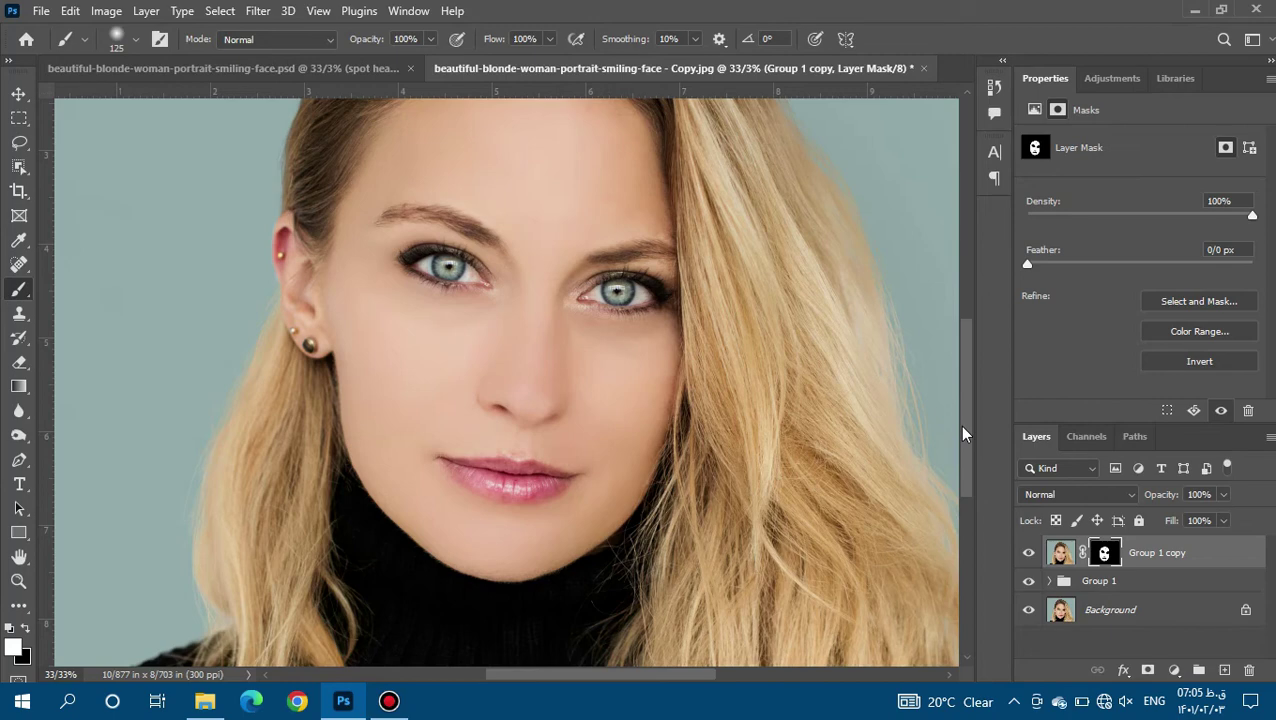
{"action": "scroll", "coordinate": [959, 425], "scroll_direction": "up", "scroll_amount": 3}
Compare Group 1 copy on and off, then select spot copy inside Group 1
{"action": "left_click", "coordinate": [1029, 553]}
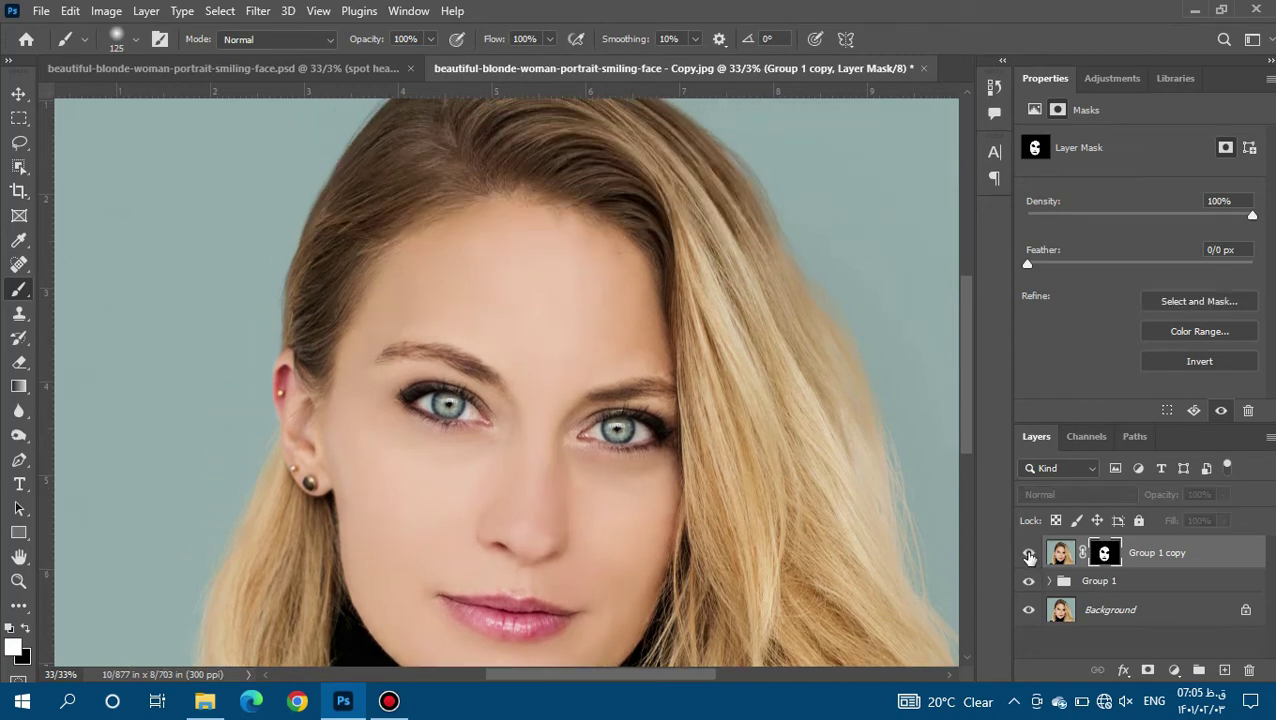
{"action": "left_click", "coordinate": [1160, 553]}
{"action": "left_click", "coordinate": [1050, 581]}
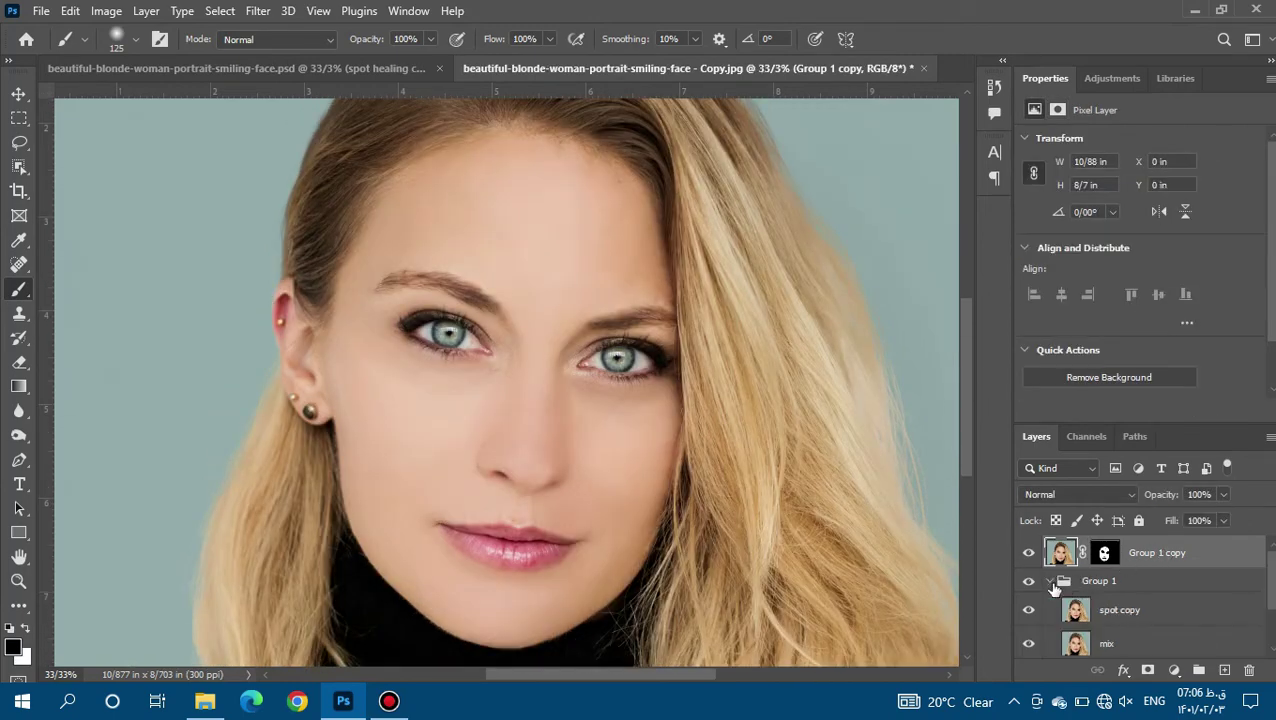
{"action": "left_click", "coordinate": [1029, 553]}
{"action": "left_click", "coordinate": [1028, 553]}
{"action": "left_click", "coordinate": [1050, 581]}
{"action": "left_click", "coordinate": [1133, 610]}
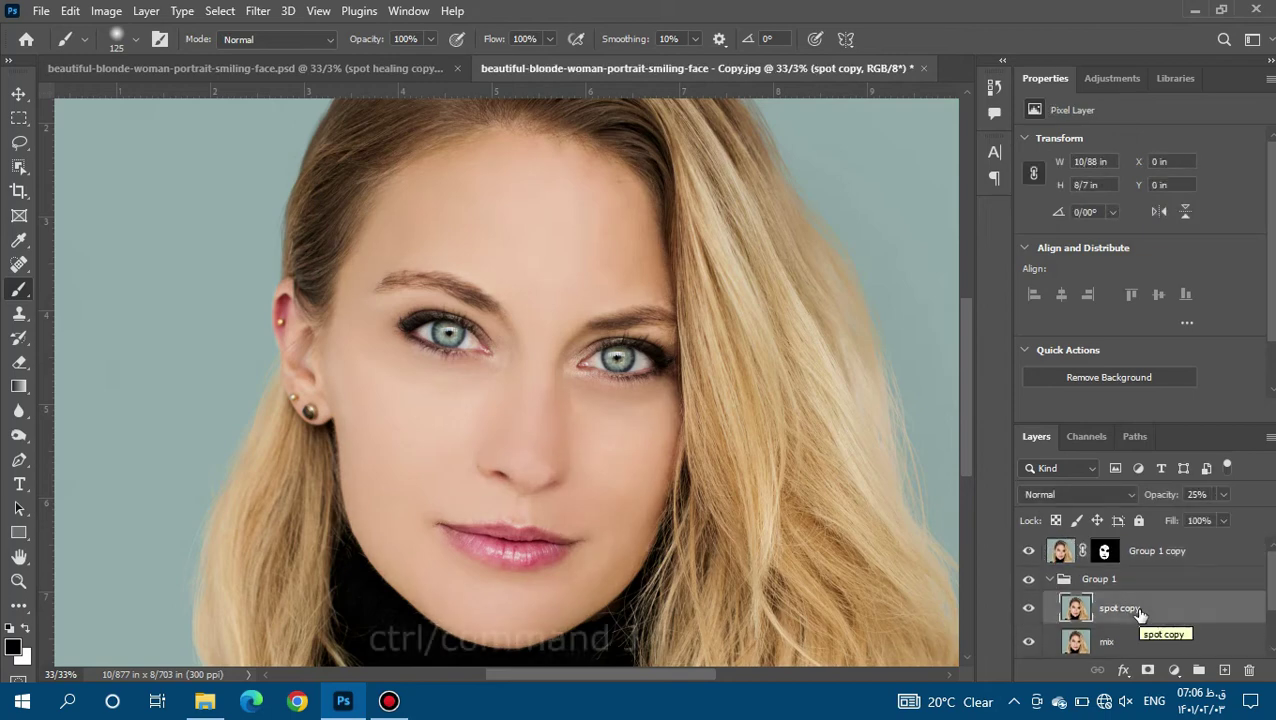
Duplicate spot copy as spot copy 2 and zoom in on the eyes to compare it
{"action": "key", "text": "ctrl+j"}
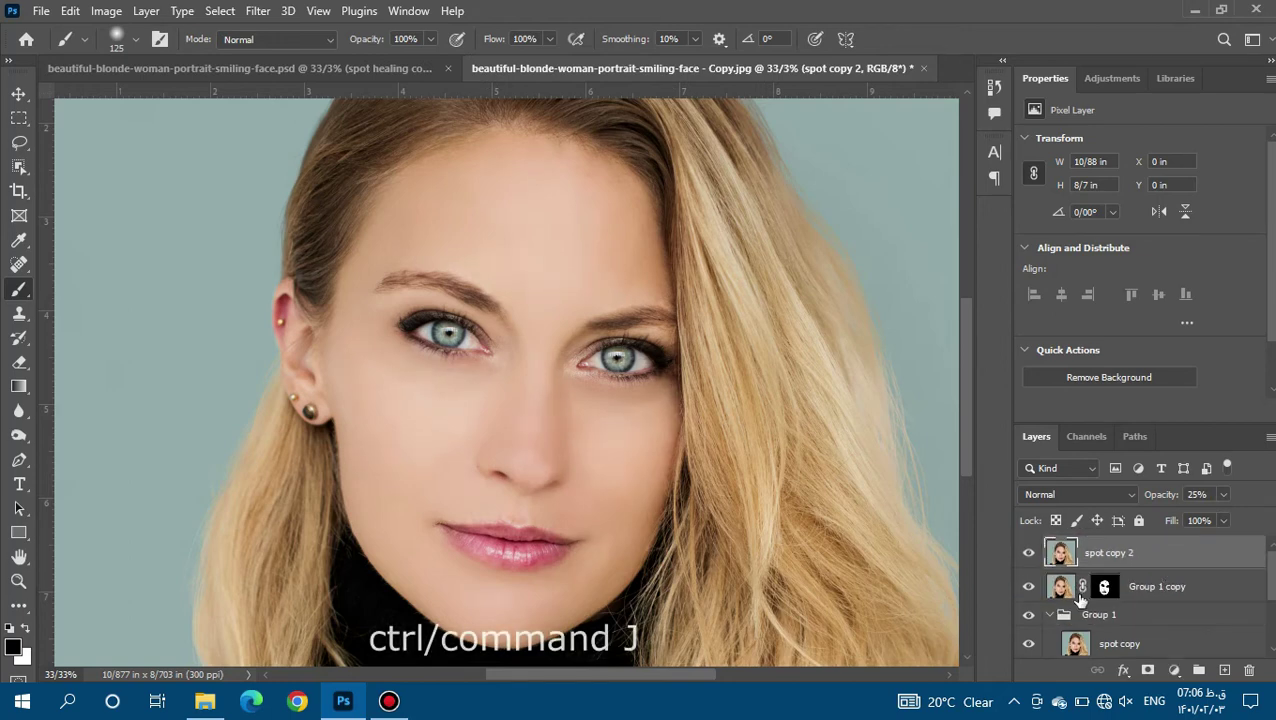
{"action": "left_click", "coordinate": [1049, 614]}
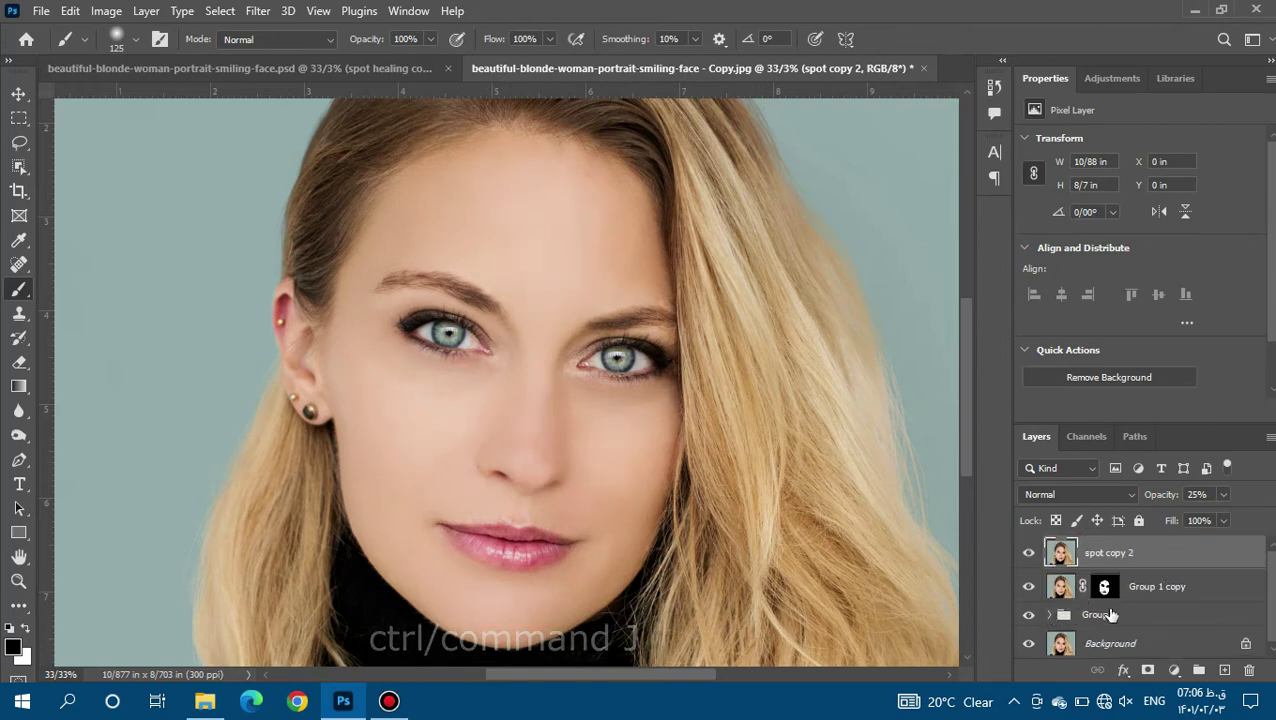
{"action": "left_click", "coordinate": [18, 583]}
{"action": "left_click", "coordinate": [587, 222]}
{"action": "left_click", "coordinate": [1029, 556]}
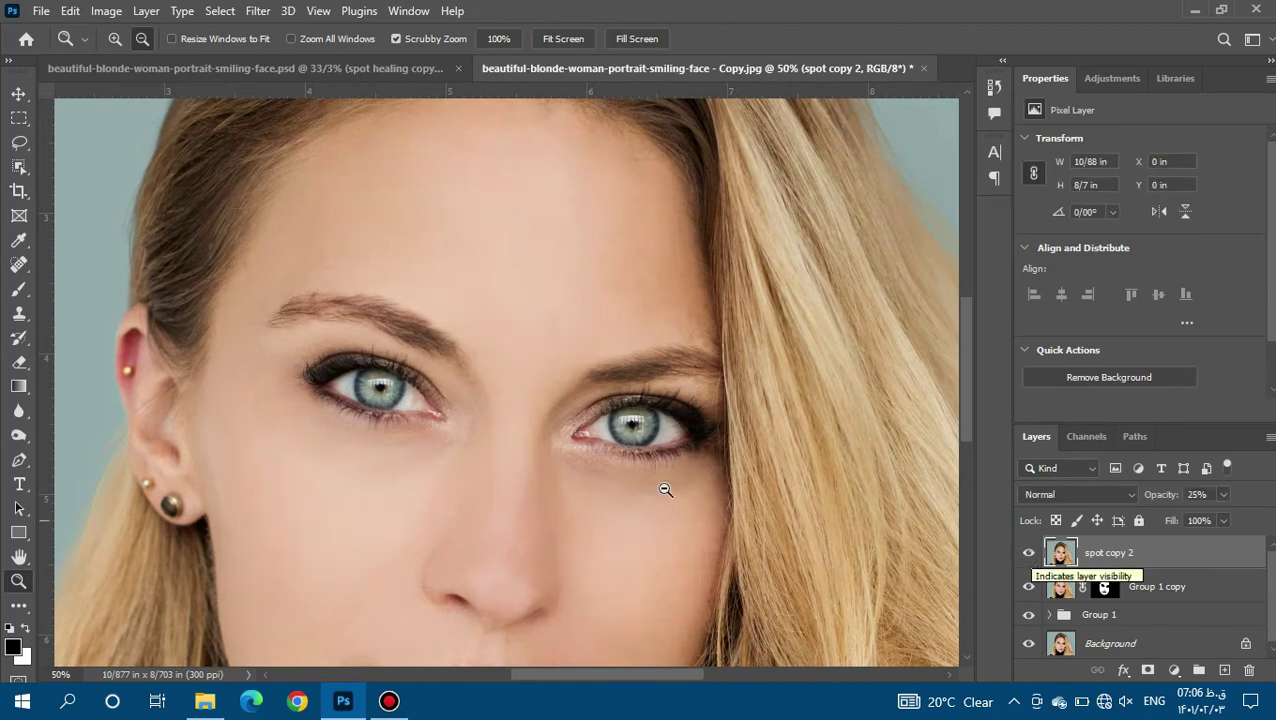
Set spot copy 2 to 20% opacity and move it into Group 1
{"action": "left_click", "coordinate": [1224, 495]}
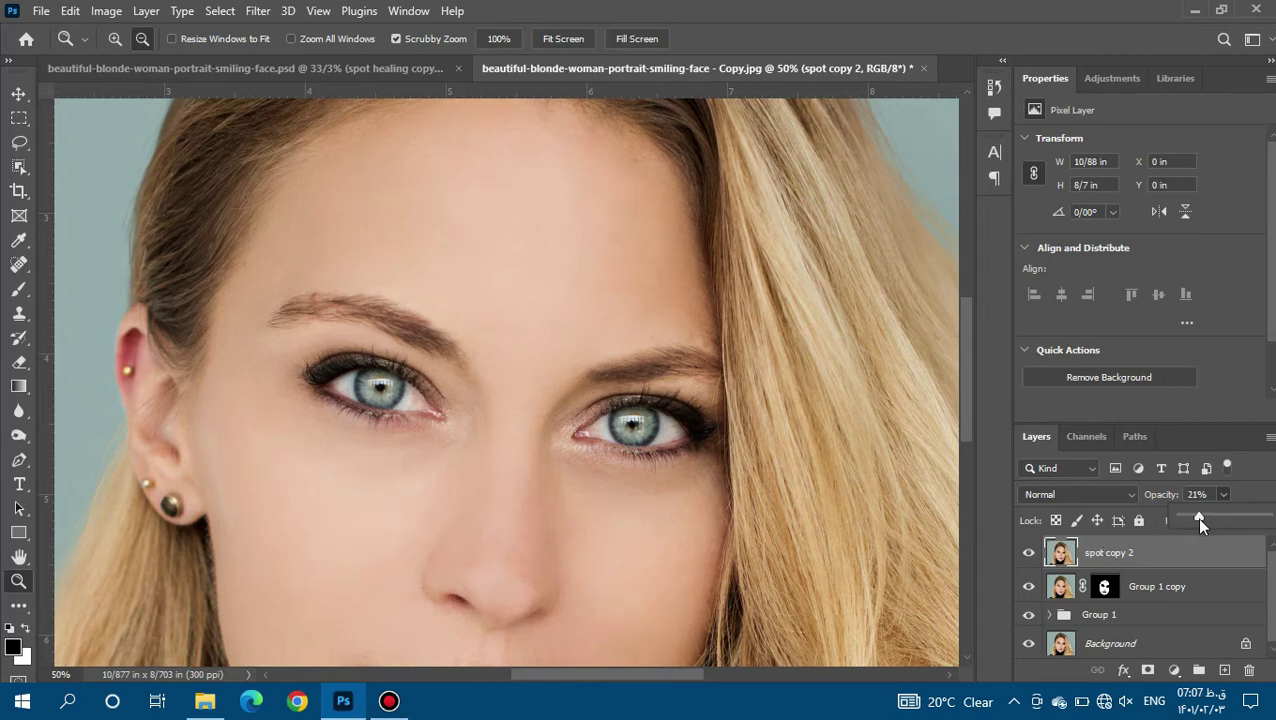
{"action": "scroll", "coordinate": [962, 390], "scroll_direction": "up", "scroll_amount": 4}
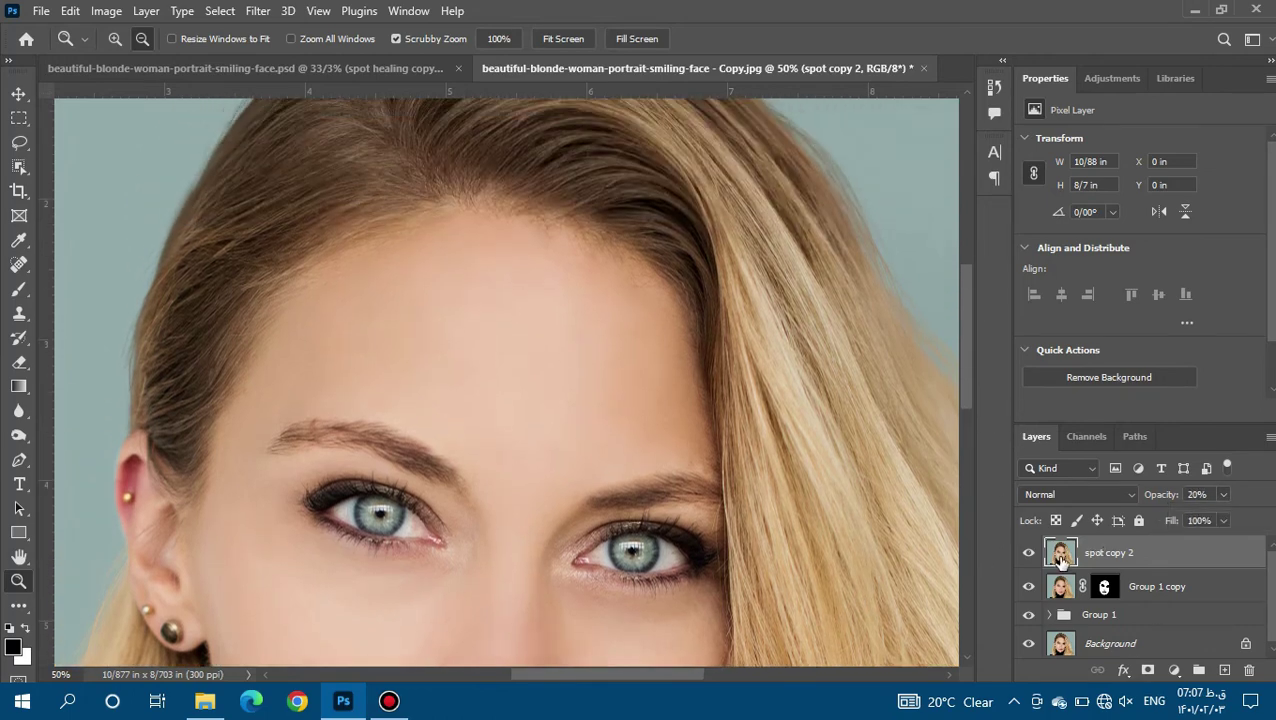
{"action": "left_click_drag", "start_coordinate": [962, 386], "coordinate": [967, 451]}
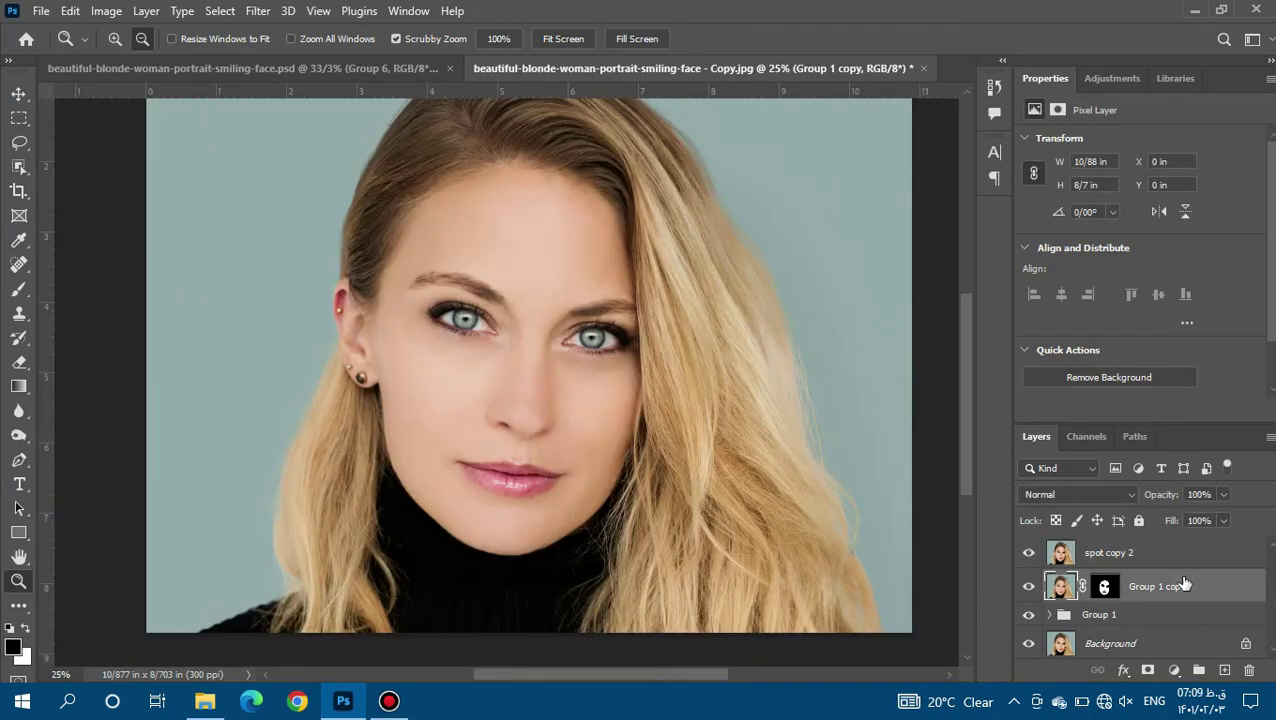
{"action": "left_click_drag", "start_coordinate": [1176, 584], "coordinate": [1170, 608]}
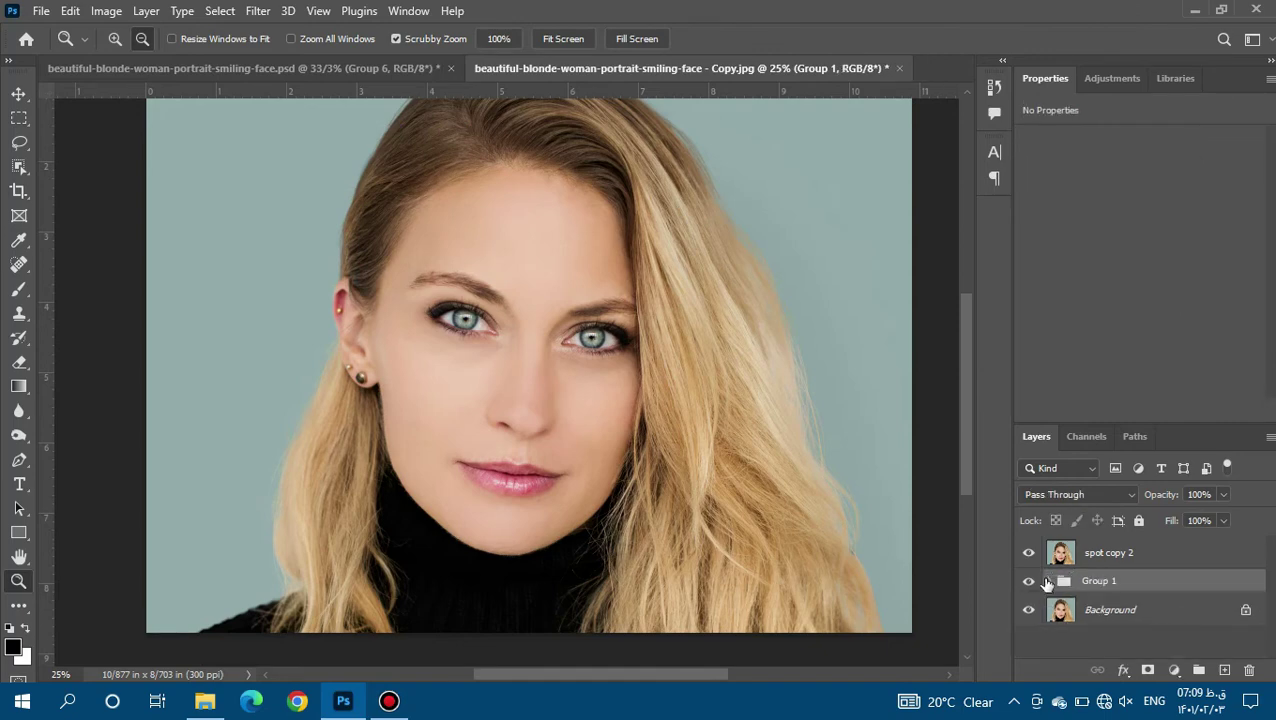
{"action": "left_click", "coordinate": [1050, 581]}
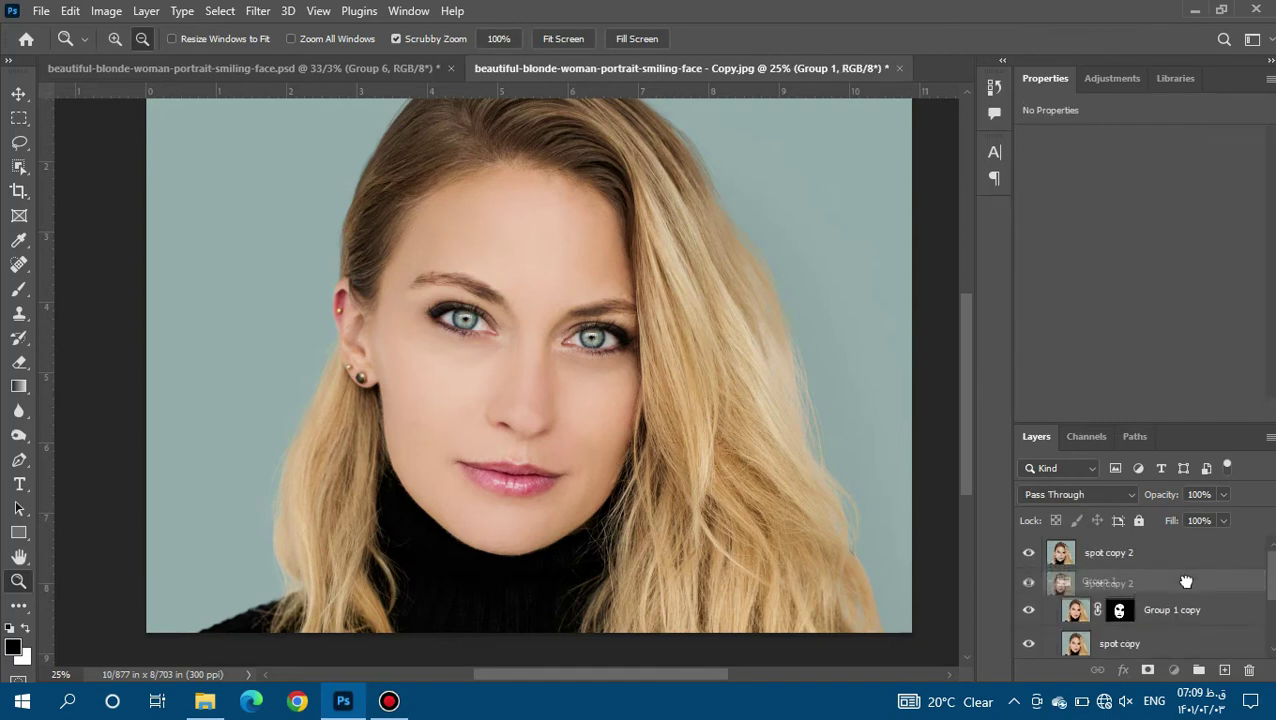
{"action": "left_click_drag", "start_coordinate": [1176, 553], "coordinate": [1045, 582]}
{"action": "left_click", "coordinate": [1049, 548]}
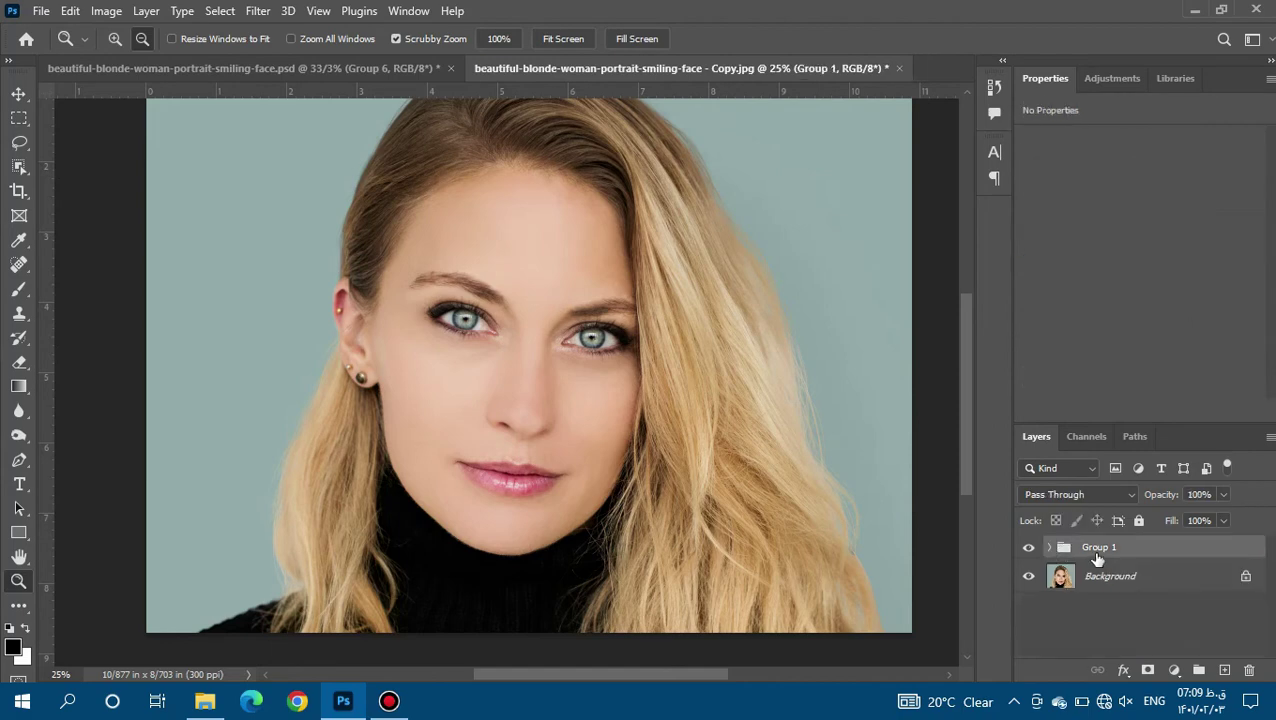
Merge a duplicate of Group 1 into Group 1 copy 2 and launch the Camera Raw Filter
{"action": "key", "text": "ctrl+j"}
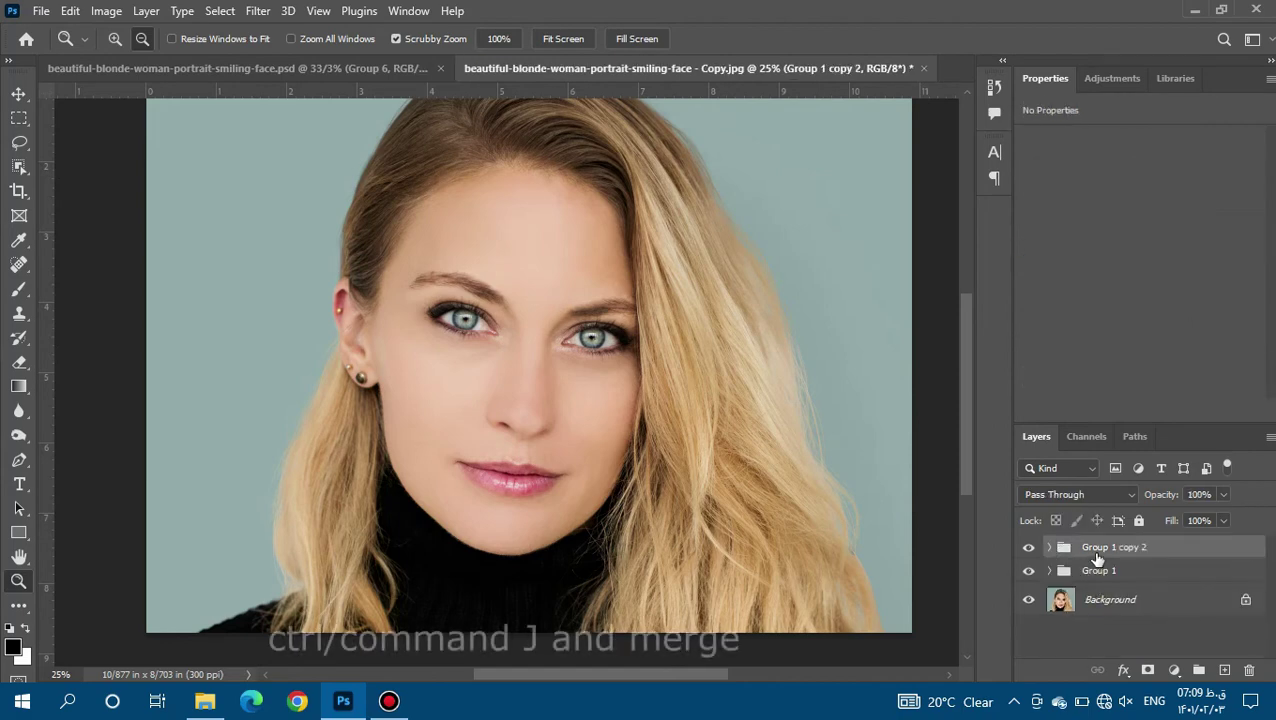
{"action": "right_click", "coordinate": [1097, 560]}
{"action": "left_click", "coordinate": [992, 628]}
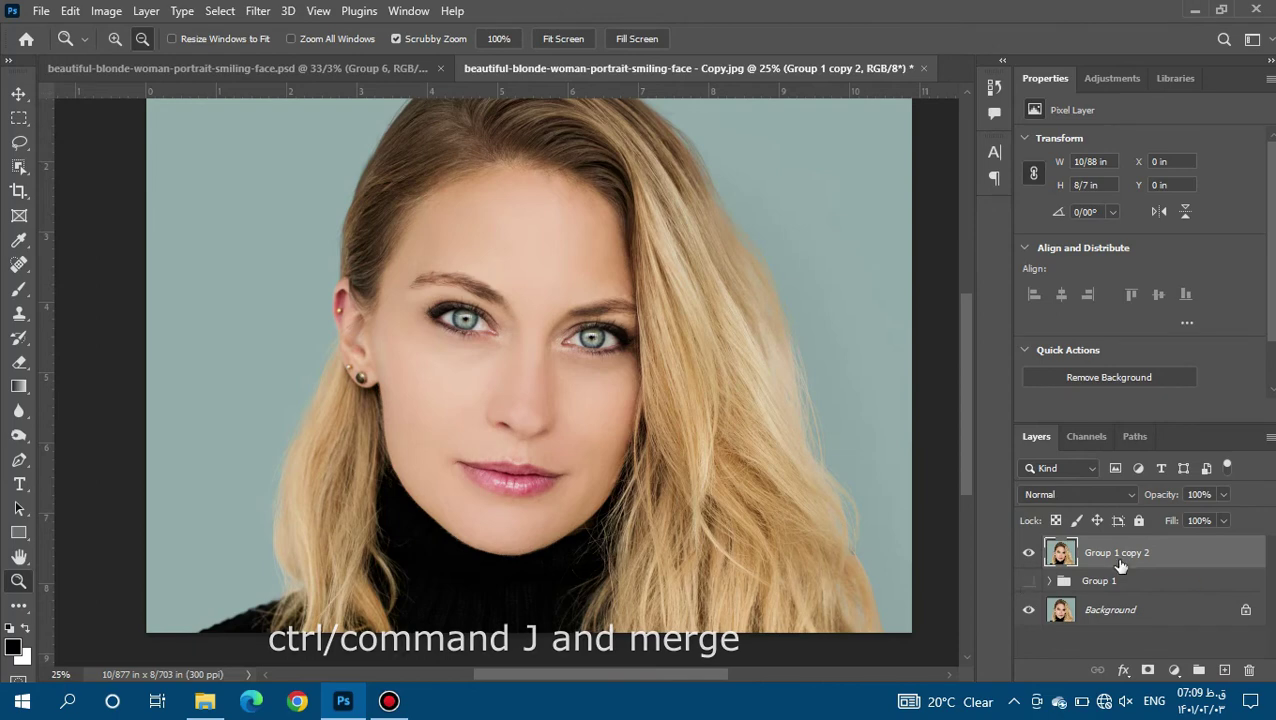
{"action": "left_click", "coordinate": [257, 11]}
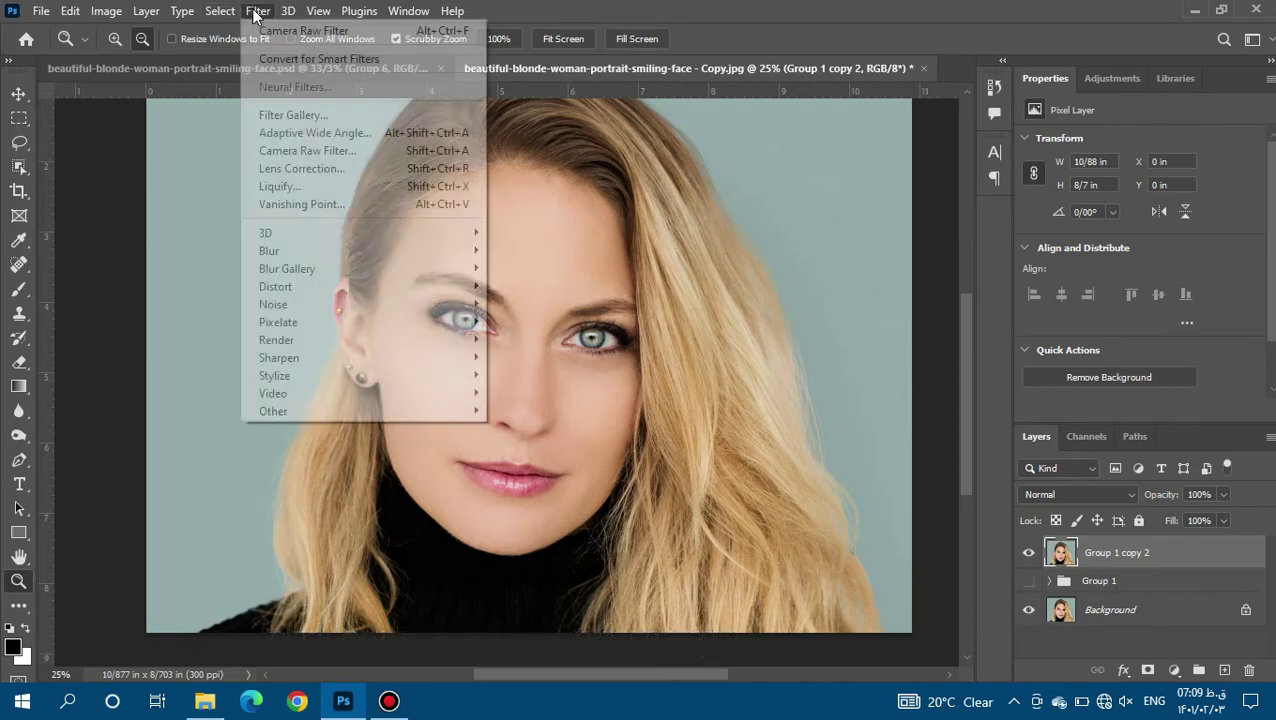
{"action": "left_click", "coordinate": [310, 151]}
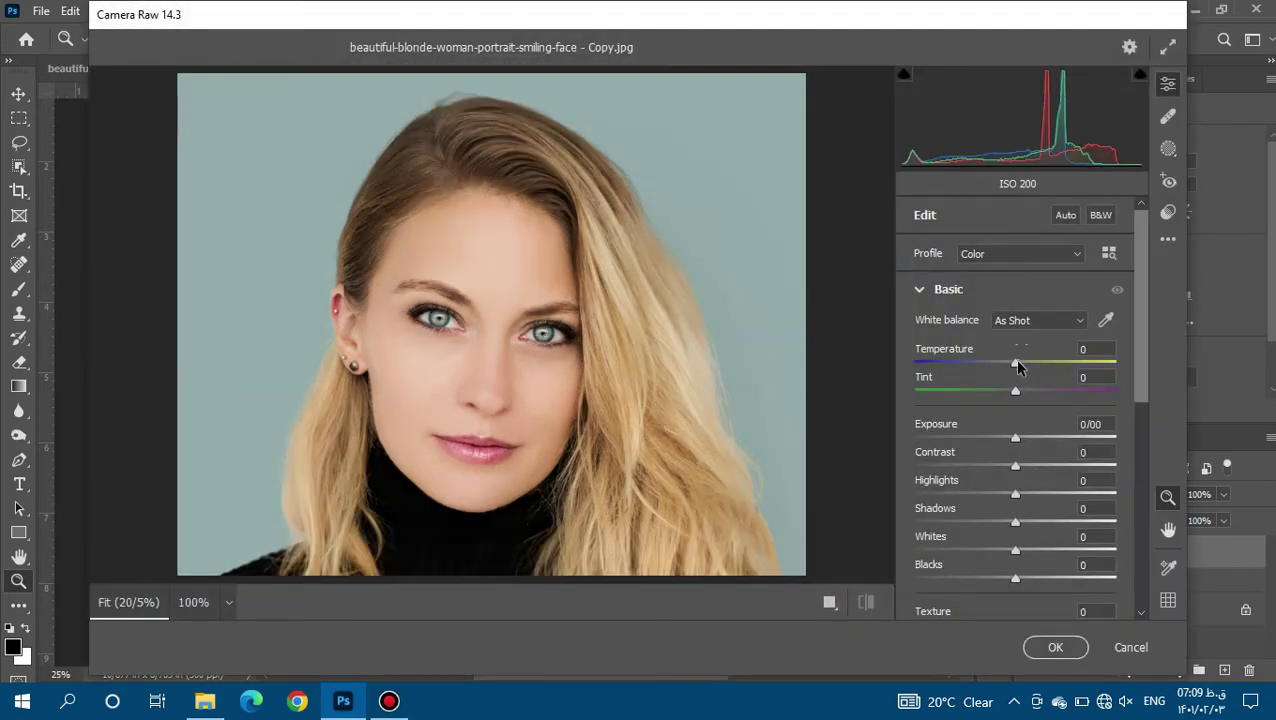
Apply Temperature +1, Highlights -21, Shadows +24 and Whites -21 in Camera Raw, then toggle Group 1
{"action": "left_click_drag", "start_coordinate": [1014, 372], "coordinate": [1015, 372]}
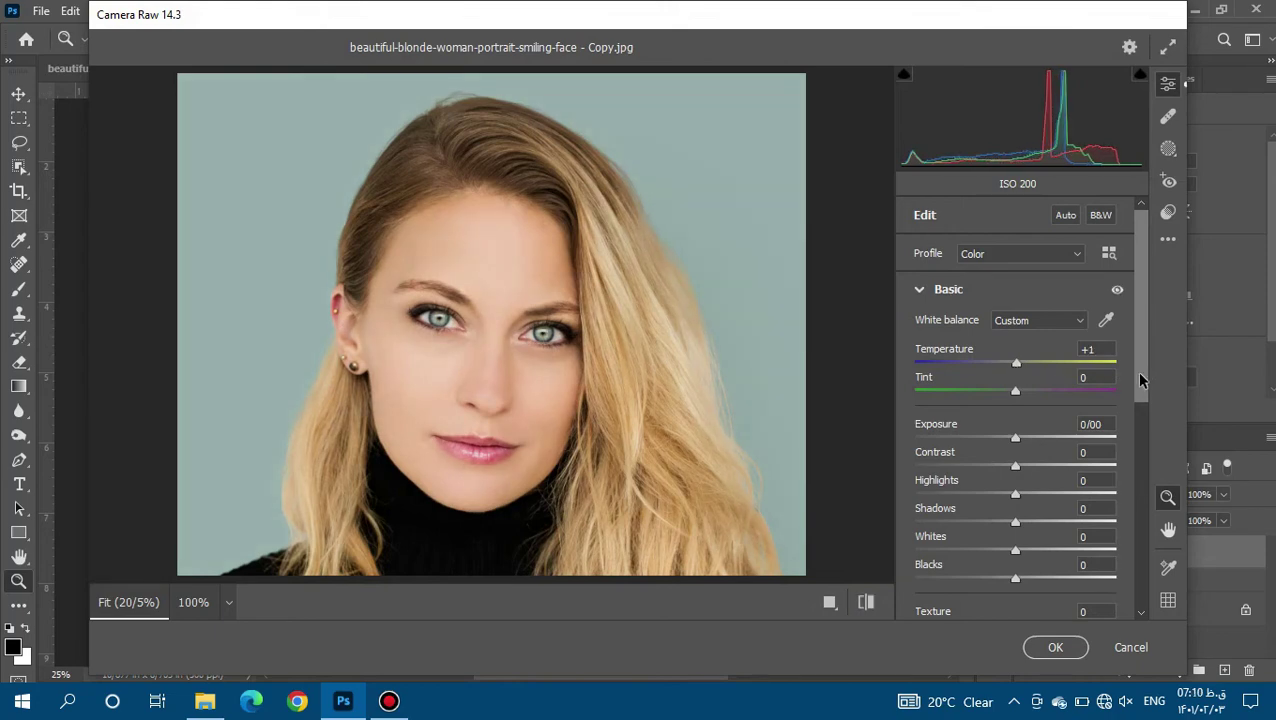
{"action": "left_click_drag", "start_coordinate": [1143, 372], "coordinate": [1146, 398]}
{"action": "left_click_drag", "start_coordinate": [1016, 446], "coordinate": [995, 446]}
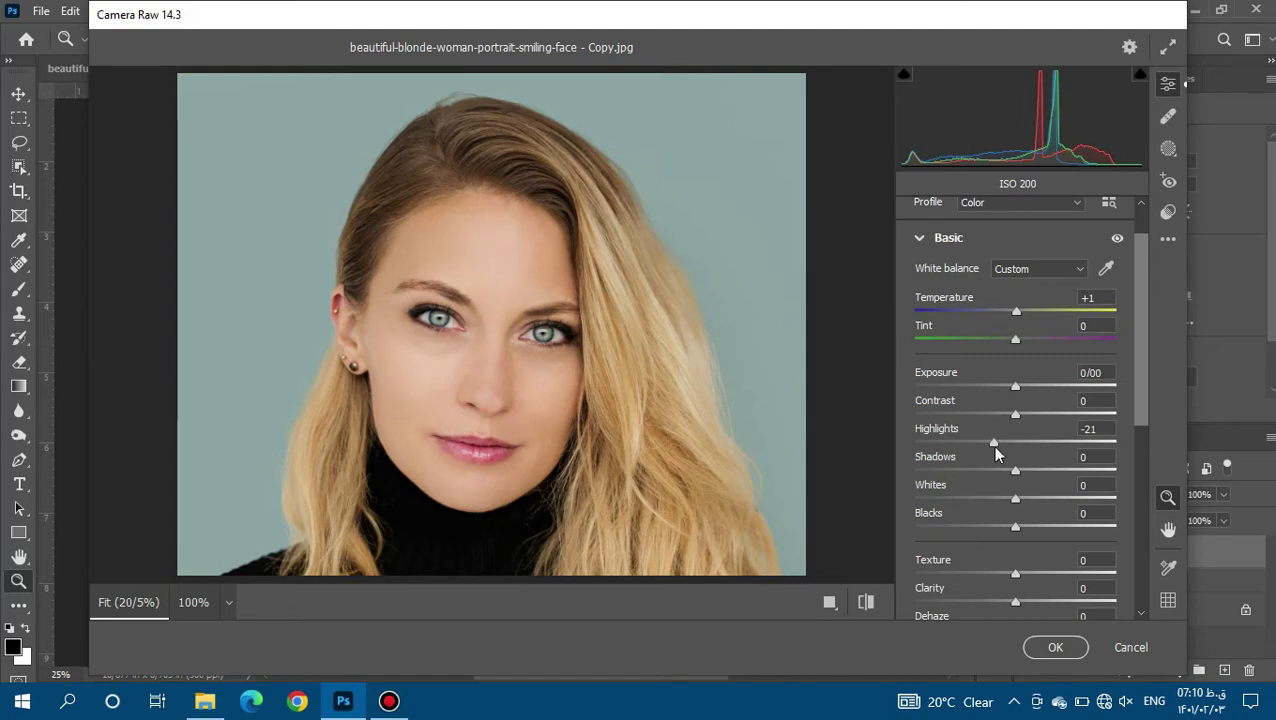
{"action": "left_click_drag", "start_coordinate": [1017, 470], "coordinate": [1040, 470]}
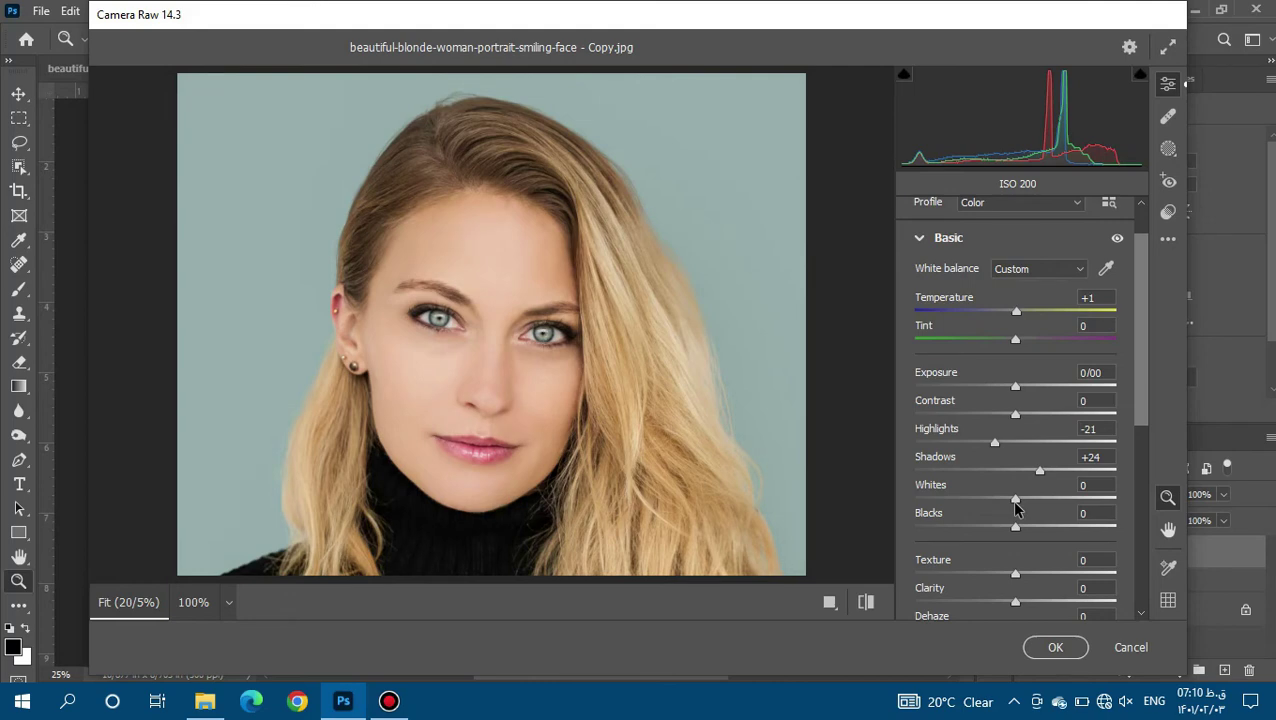
{"action": "left_click_drag", "start_coordinate": [1013, 505], "coordinate": [994, 508]}
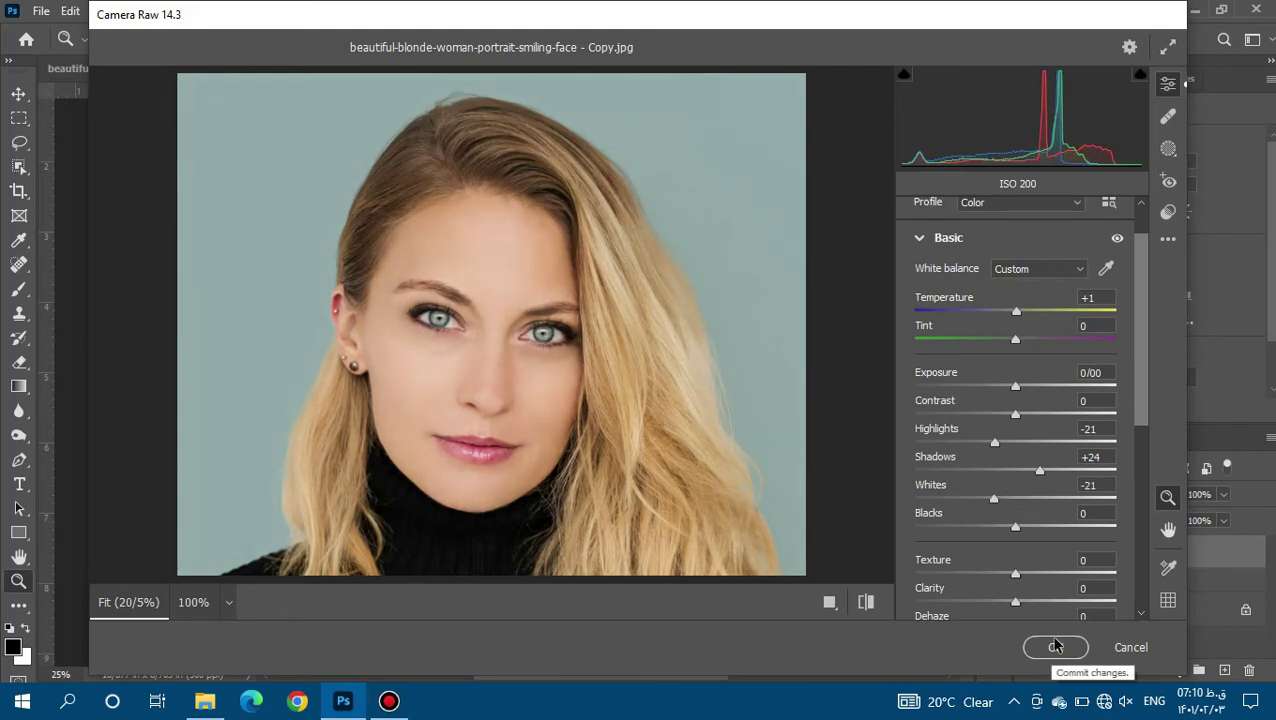
{"action": "left_click", "coordinate": [1053, 647]}
{"action": "left_click", "coordinate": [1028, 581]}
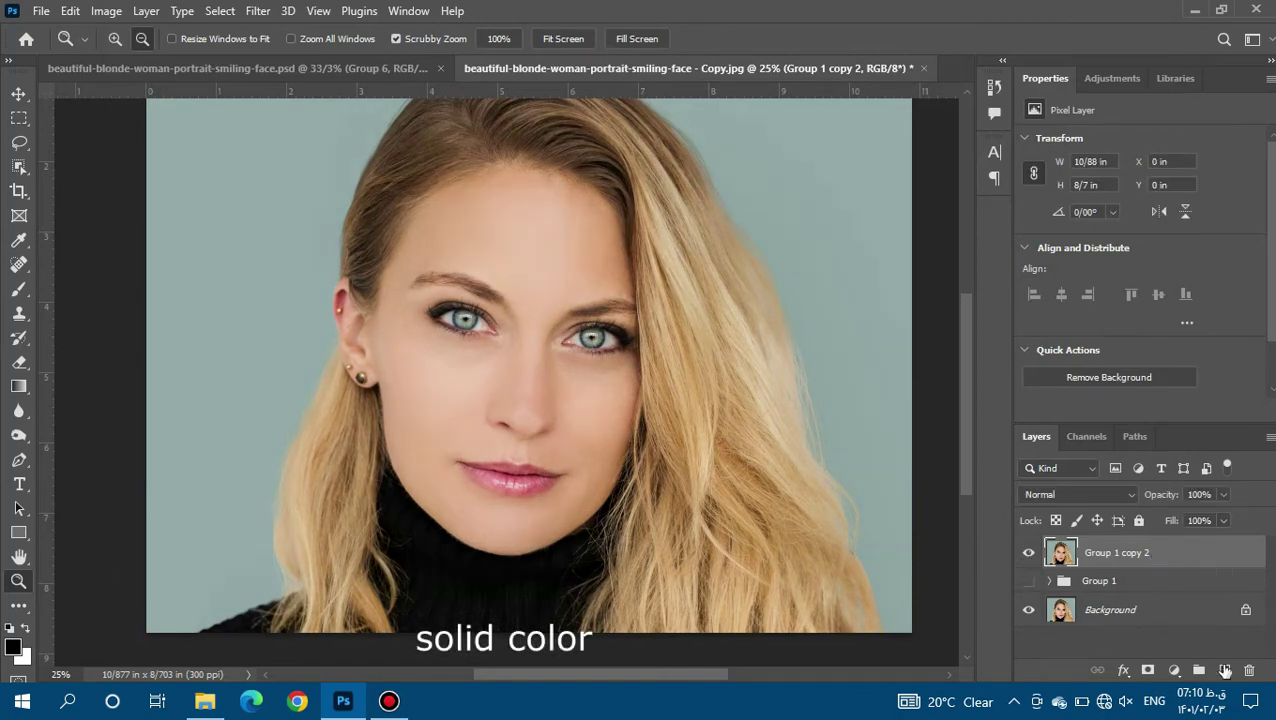
Add a Solid Color fill layer in pink #b30452
{"action": "left_click", "coordinate": [1225, 670]}
{"action": "left_click", "coordinate": [1174, 670]}
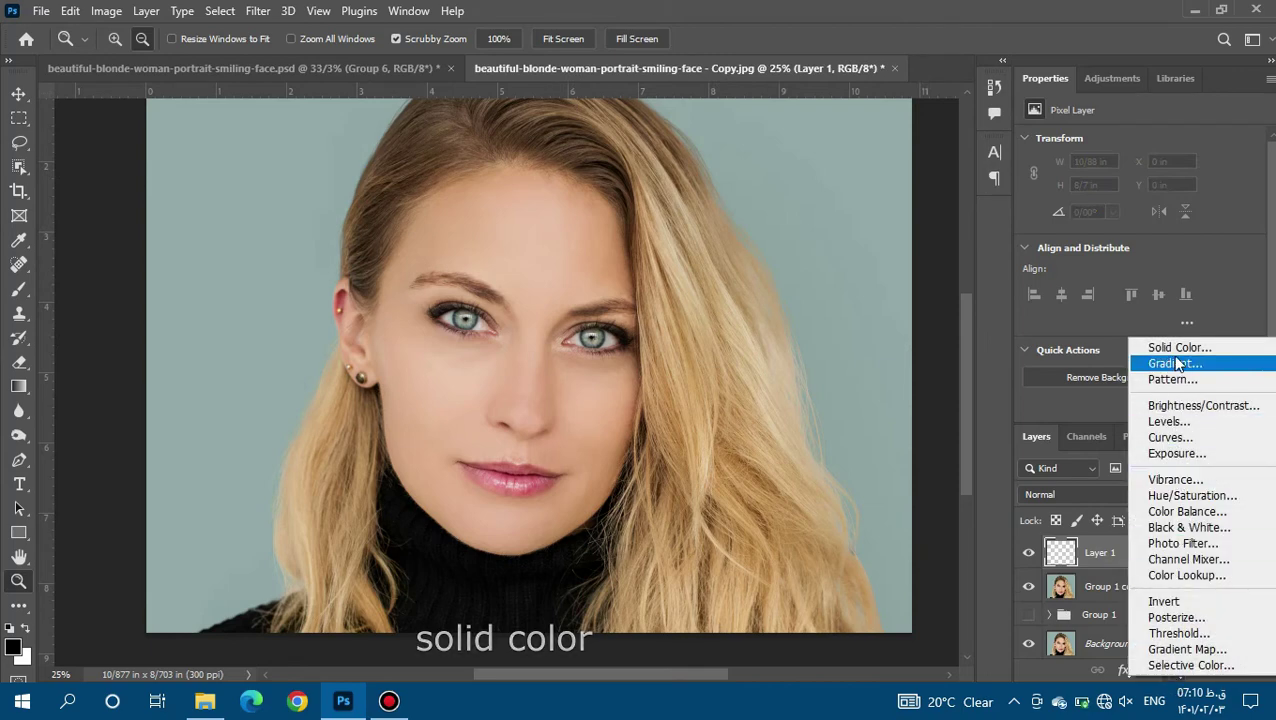
{"action": "left_click", "coordinate": [1178, 348]}
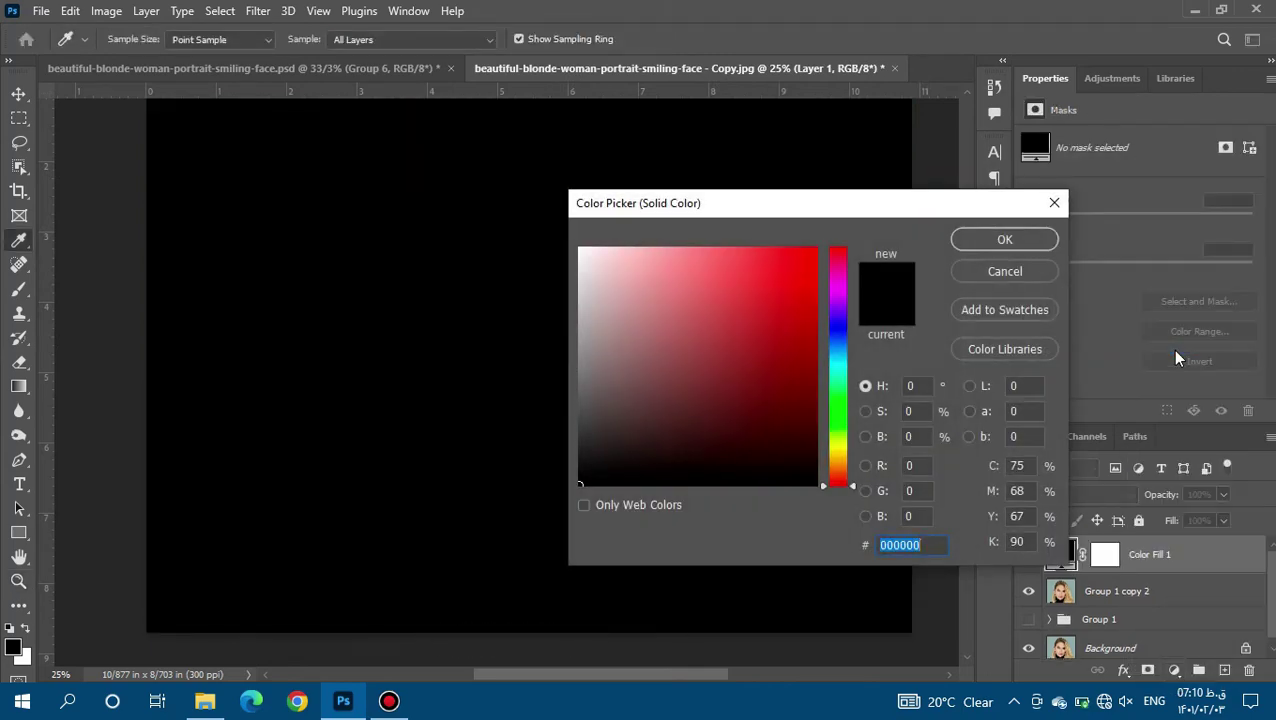
{"action": "left_click_drag", "start_coordinate": [810, 352], "coordinate": [810, 349]}
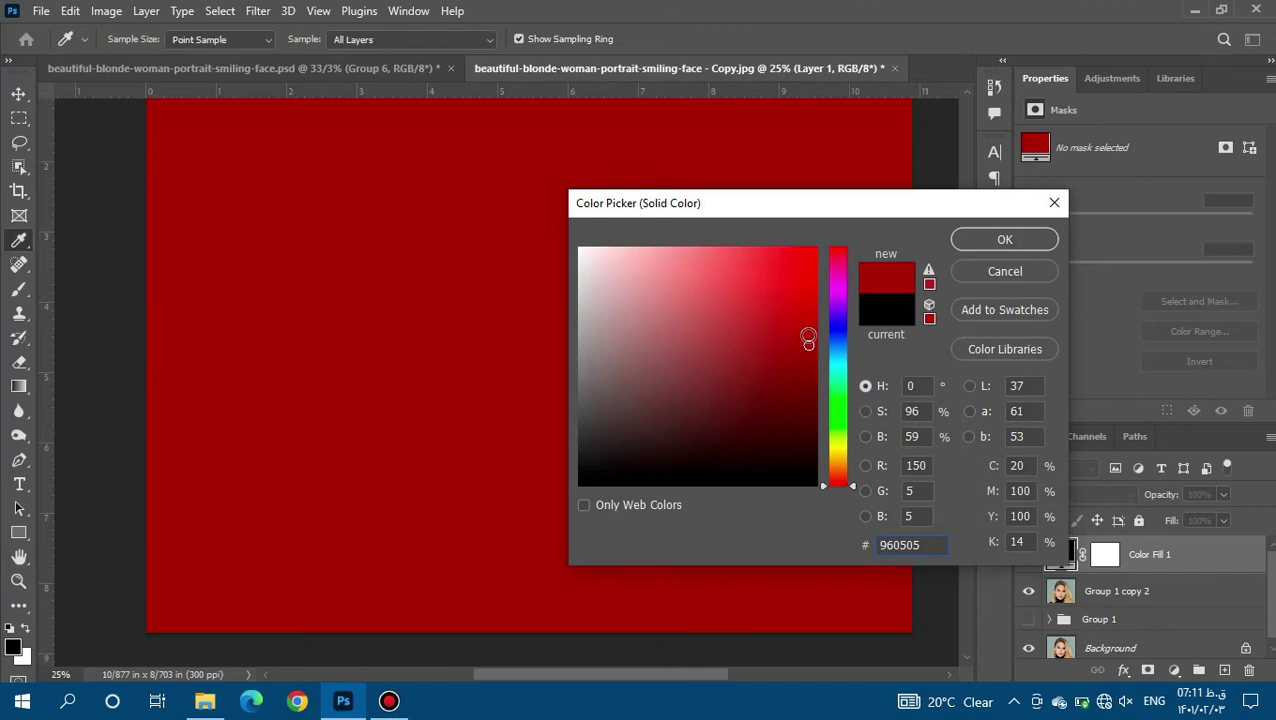
{"action": "left_click_drag", "start_coordinate": [830, 285], "coordinate": [833, 266]}
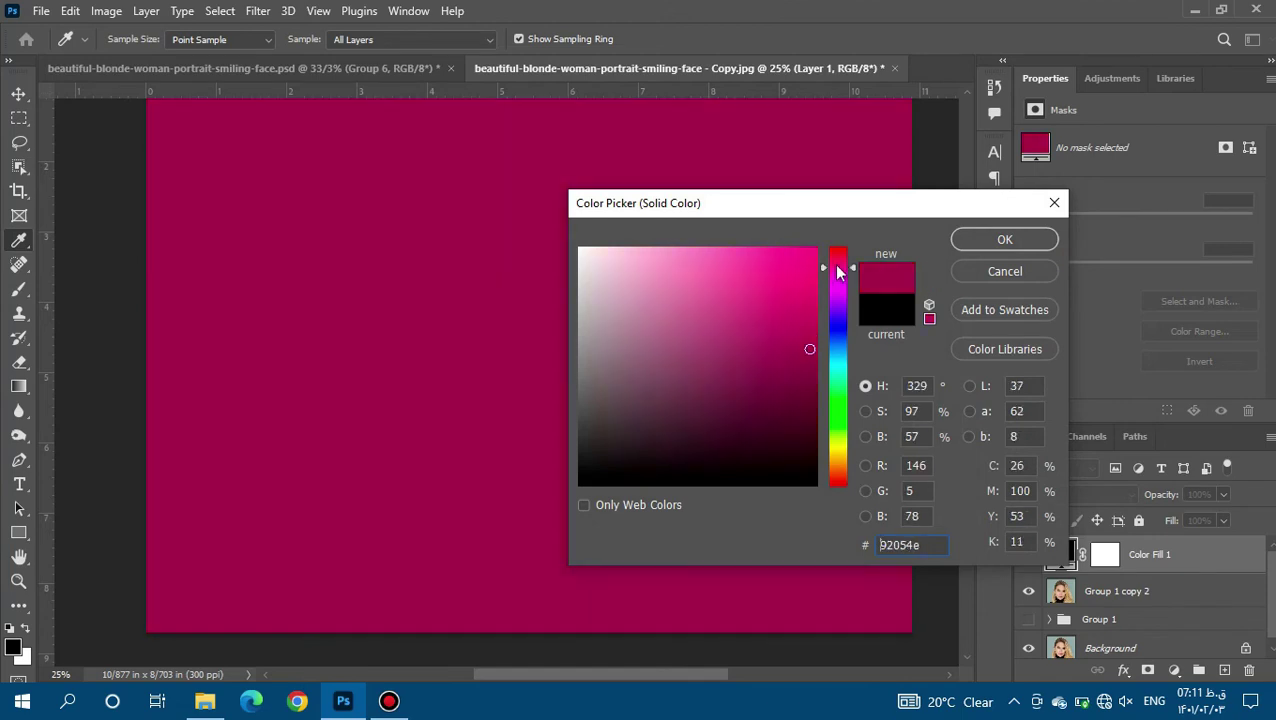
{"action": "left_click", "coordinate": [812, 318]}
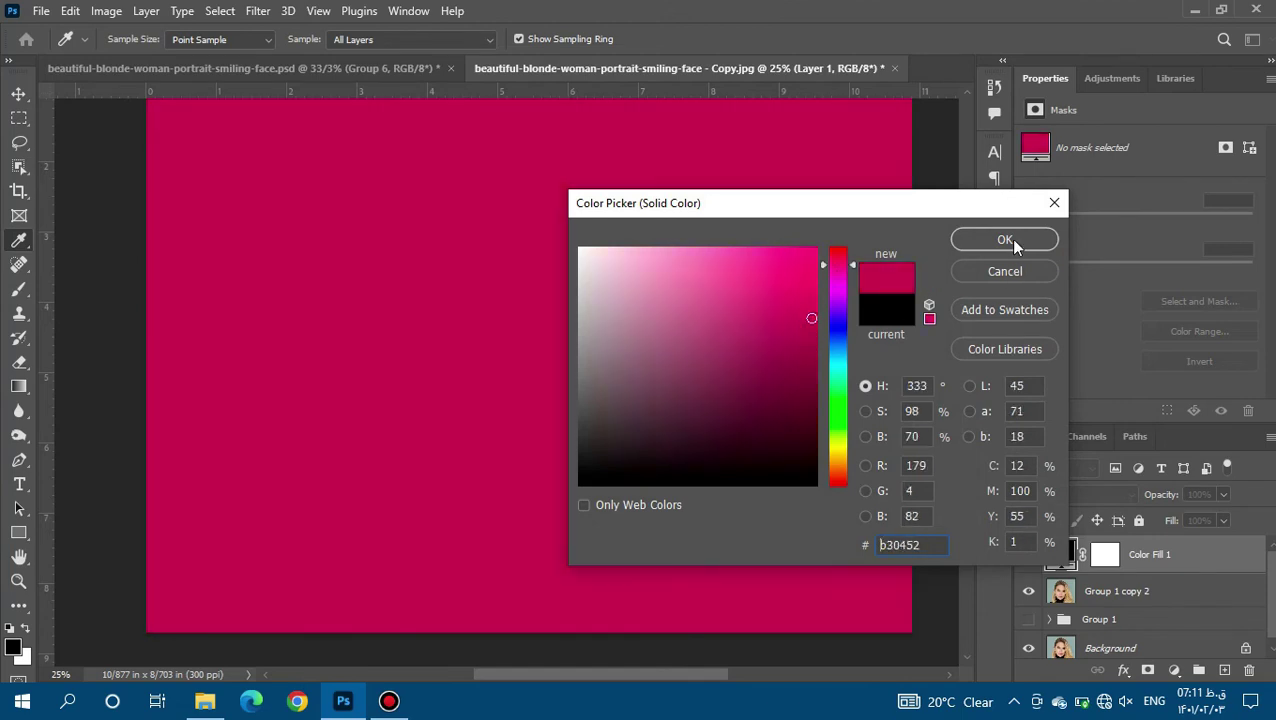
{"action": "left_click", "coordinate": [1005, 240]}
Invert the Color Fill 1 mask to black and set the layer's blend mode to Overlay
{"action": "left_click", "coordinate": [1102, 555]}
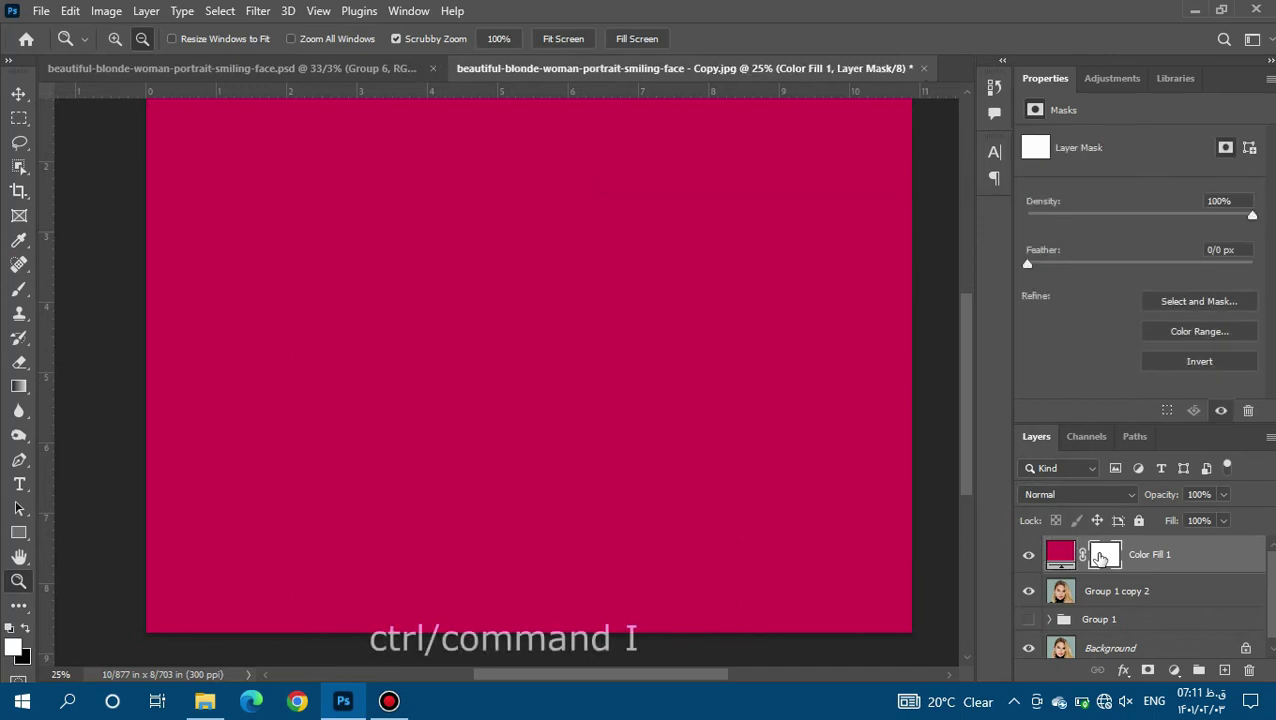
{"action": "key", "text": "ctrl+i"}
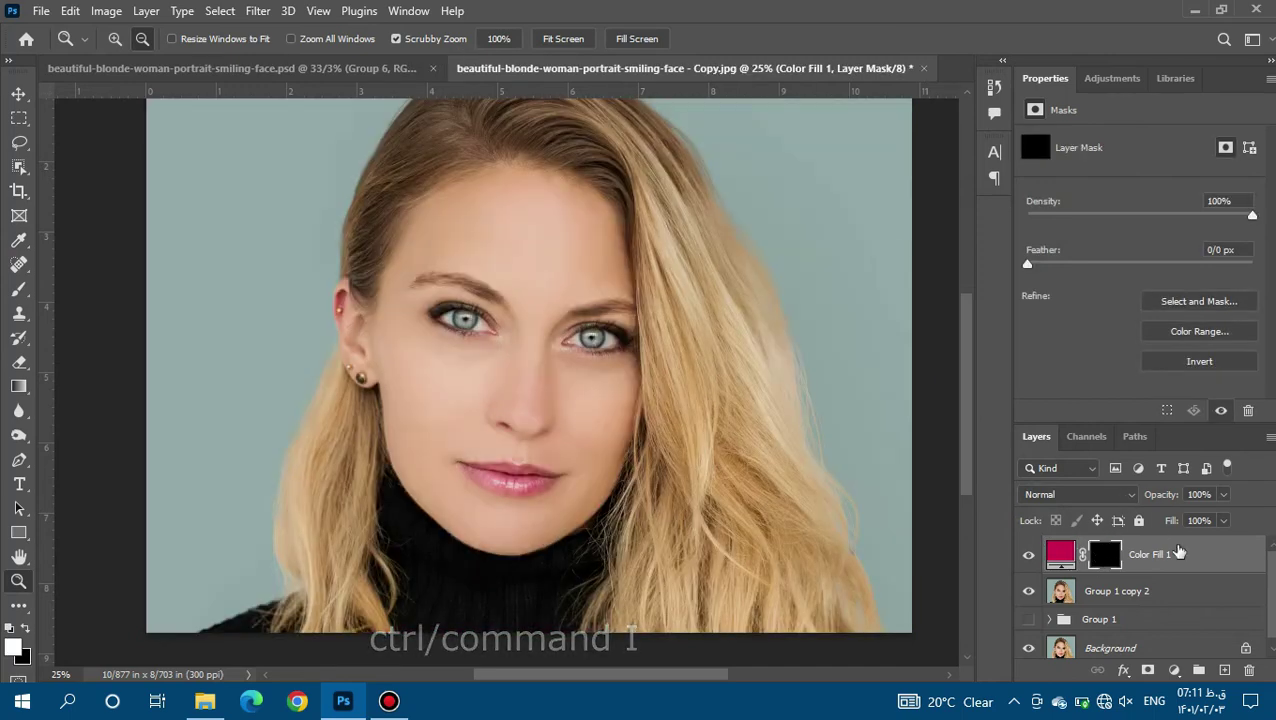
{"action": "left_click", "coordinate": [1179, 553]}
{"action": "left_click", "coordinate": [1127, 494]}
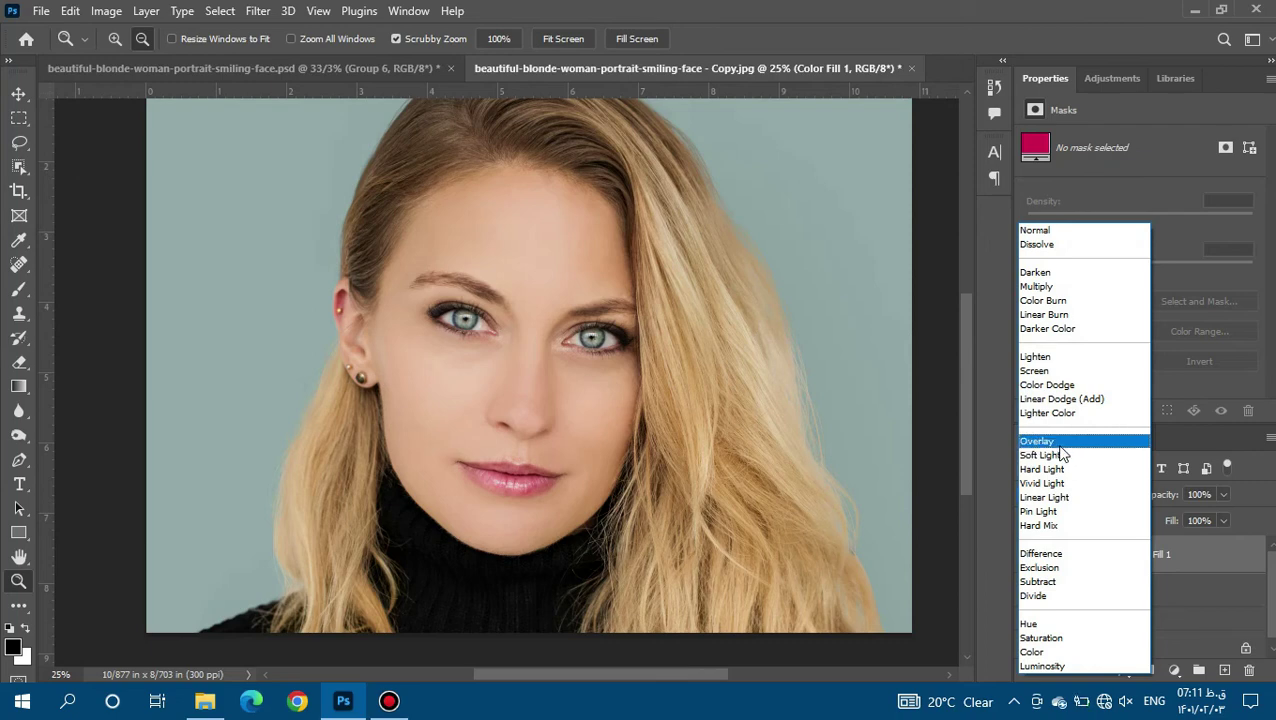
{"action": "left_click", "coordinate": [1060, 444]}
{"action": "left_click", "coordinate": [1106, 596]}
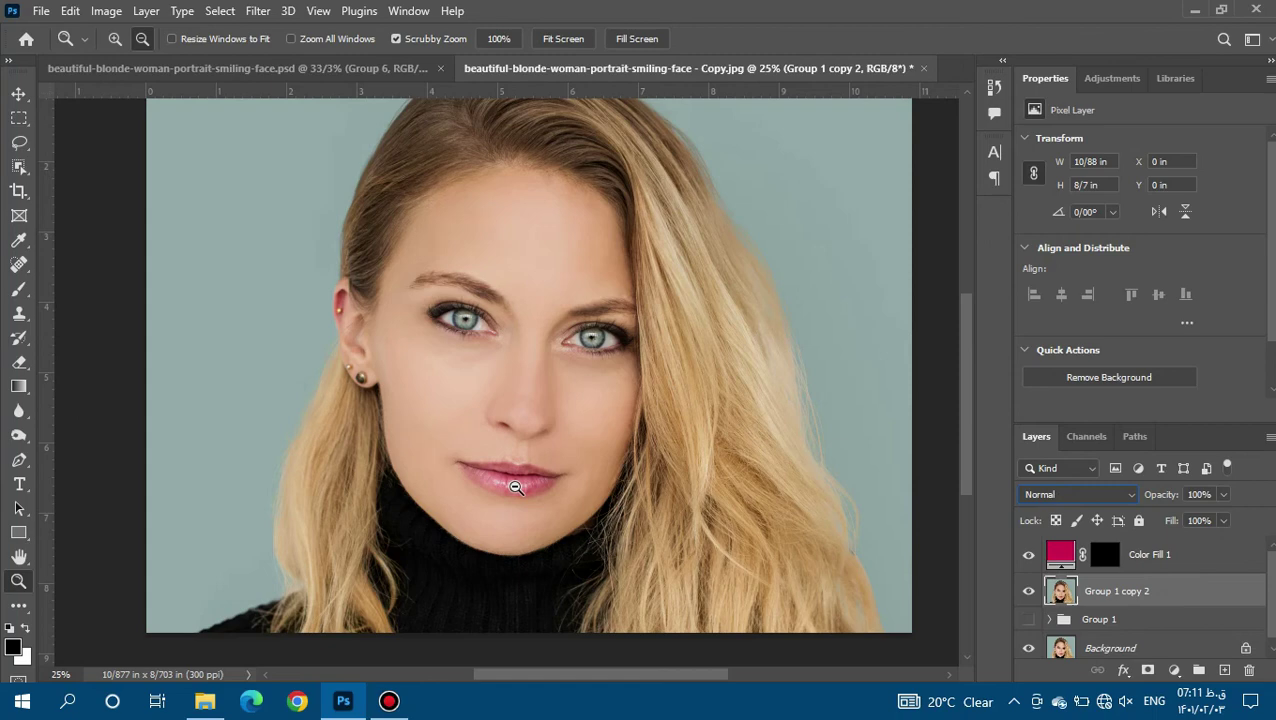
Target the Color Fill 1 mask with a small white brush and start painting the lower lip
{"action": "scroll", "coordinate": [515, 487], "scroll_direction": "up", "scroll_amount": 3}
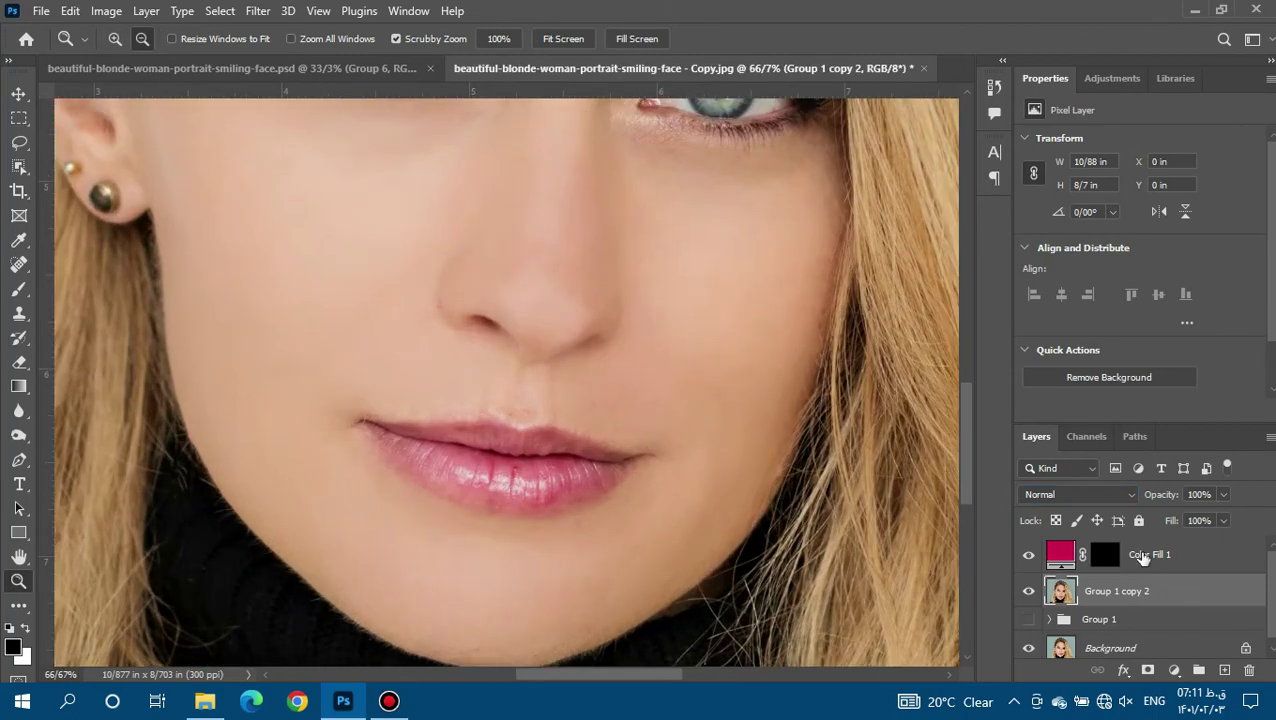
{"action": "left_click", "coordinate": [1143, 557]}
{"action": "left_click", "coordinate": [1100, 556]}
{"action": "key", "text": "x"}
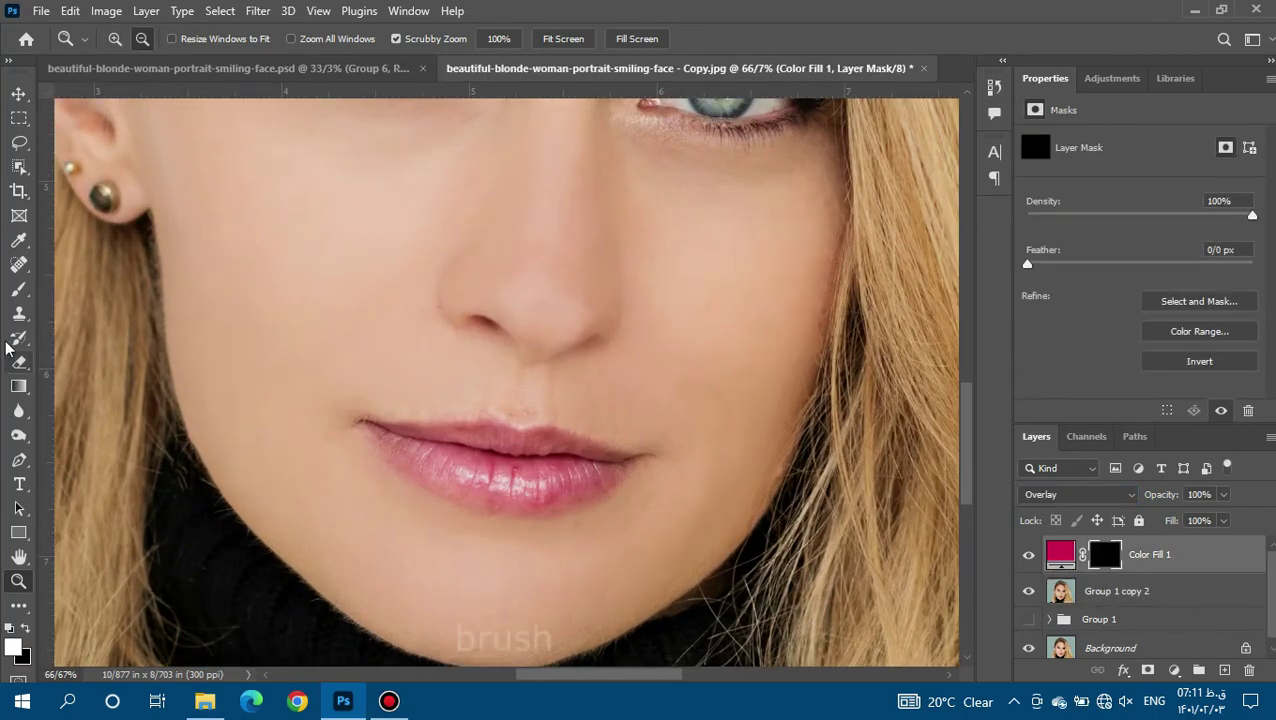
{"action": "key", "text": "b"}
{"action": "key", "text": "bracketleft"}
{"action": "key", "text": "bracketleft"}
{"action": "key", "text": "bracketleft"}
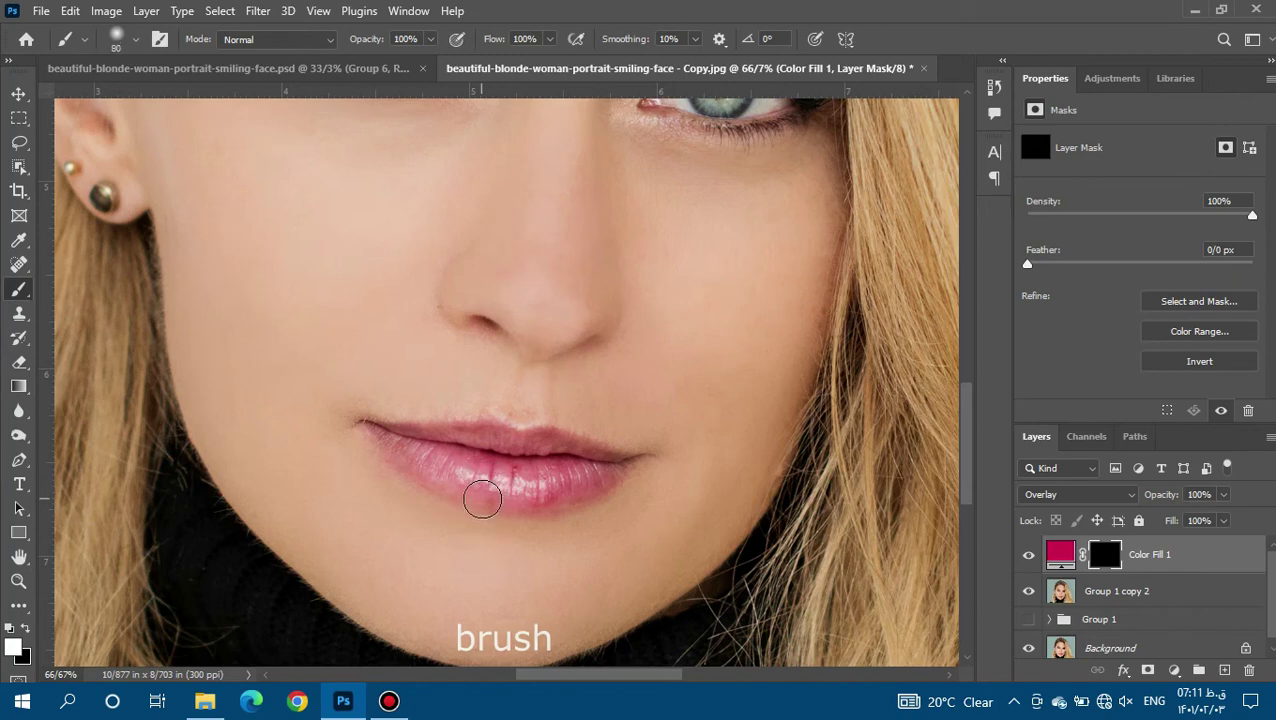
{"action": "left_click_drag", "start_coordinate": [447, 468], "coordinate": [396, 443]}
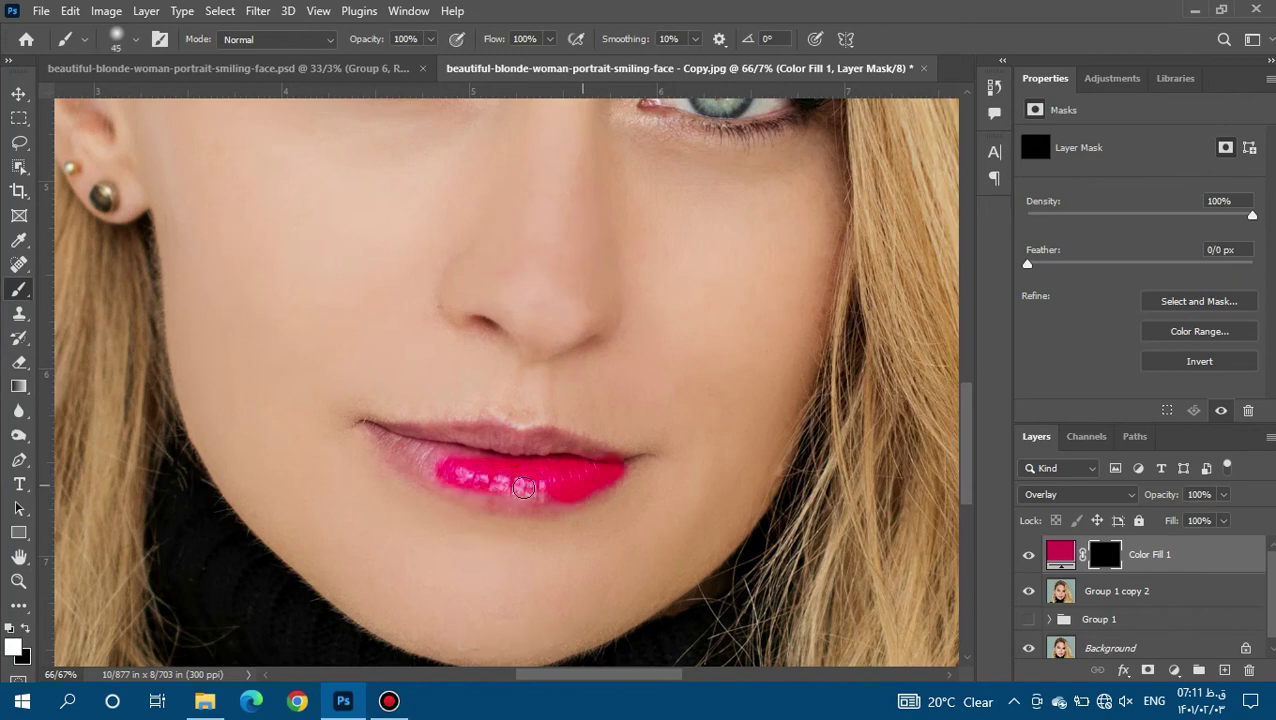
Zoom in on the lips and paint pink over the lower lip's edges and right corner
{"action": "left_click", "coordinate": [15, 585]}
{"action": "double_click", "coordinate": [470, 440]}
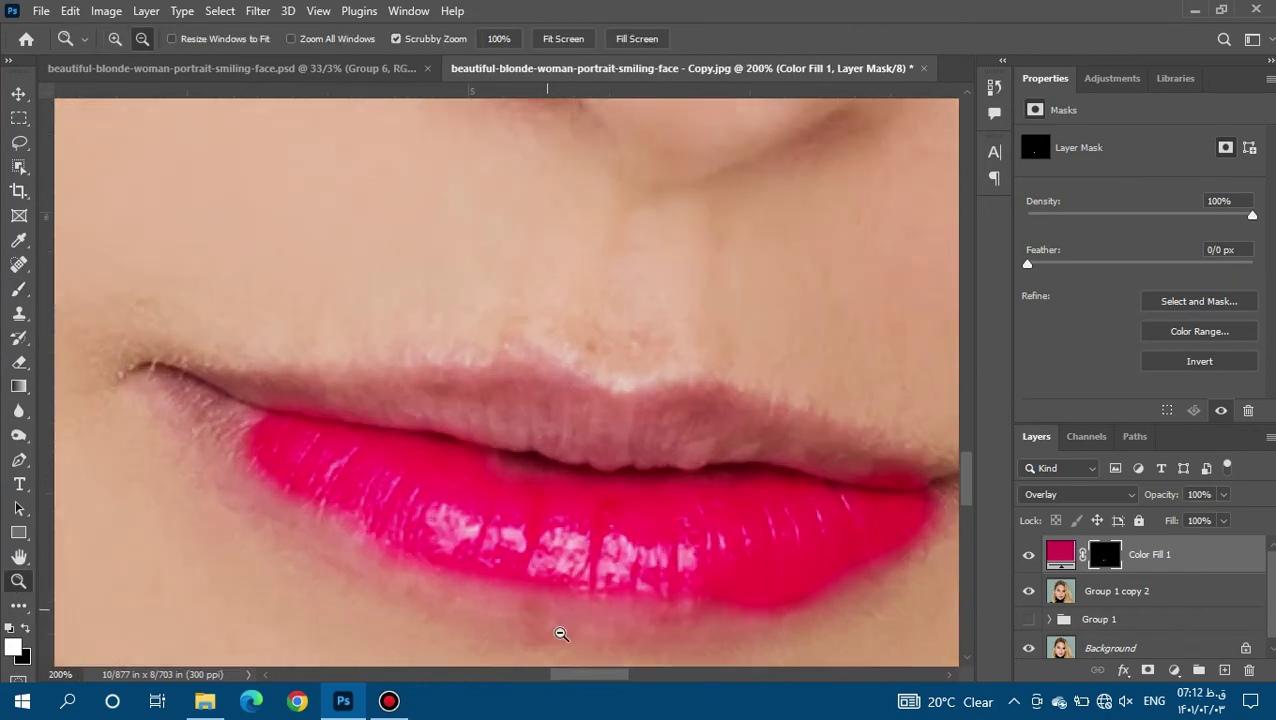
{"action": "left_click_drag", "start_coordinate": [966, 486], "coordinate": [966, 500]}
{"action": "left_click", "coordinate": [19, 289]}
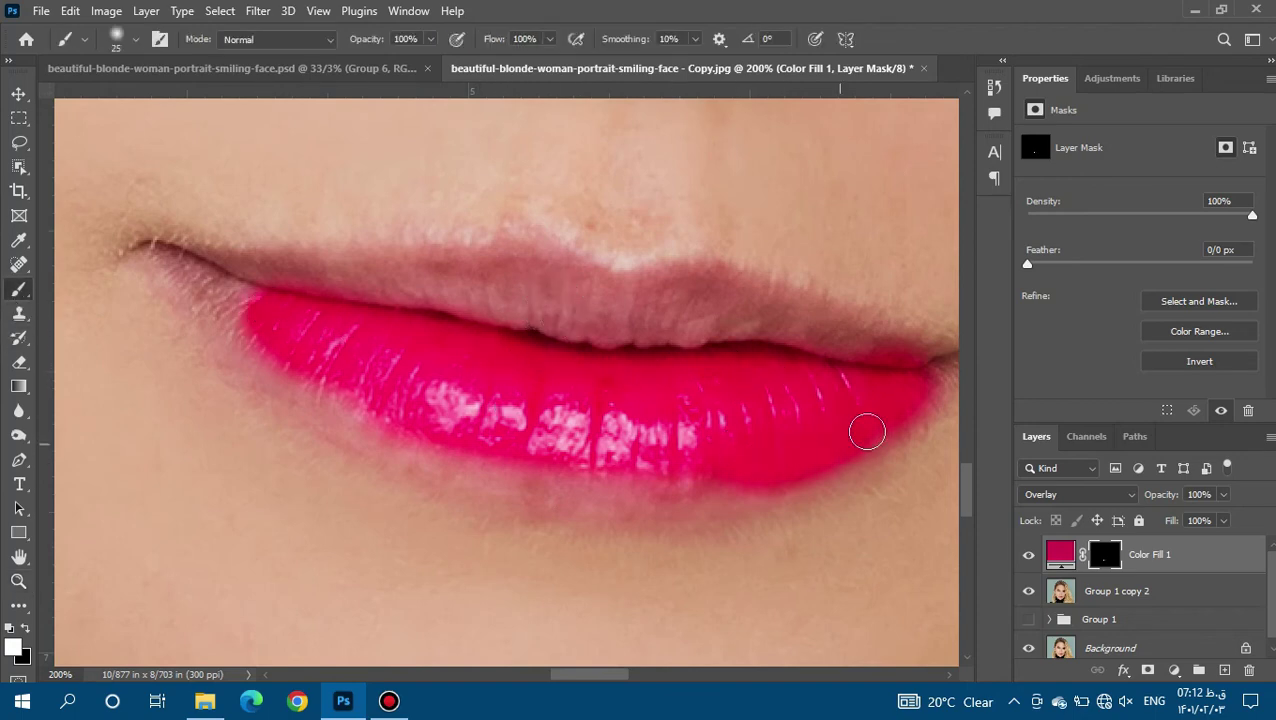
{"action": "left_click_drag", "start_coordinate": [869, 427], "coordinate": [615, 502]}
{"action": "mouse_move", "coordinate": [529, 470]}
{"action": "left_mouse_down"}
{"action": "mouse_move", "coordinate": [590, 493]}
{"action": "mouse_move", "coordinate": [400, 440]}
{"action": "mouse_move", "coordinate": [521, 476]}
{"action": "mouse_move", "coordinate": [171, 270]}
{"action": "mouse_move", "coordinate": [228, 304]}
{"action": "mouse_move", "coordinate": [320, 395]}
{"action": "mouse_move", "coordinate": [199, 313]}
{"action": "mouse_move", "coordinate": [148, 251]}
{"action": "left_mouse_up"}
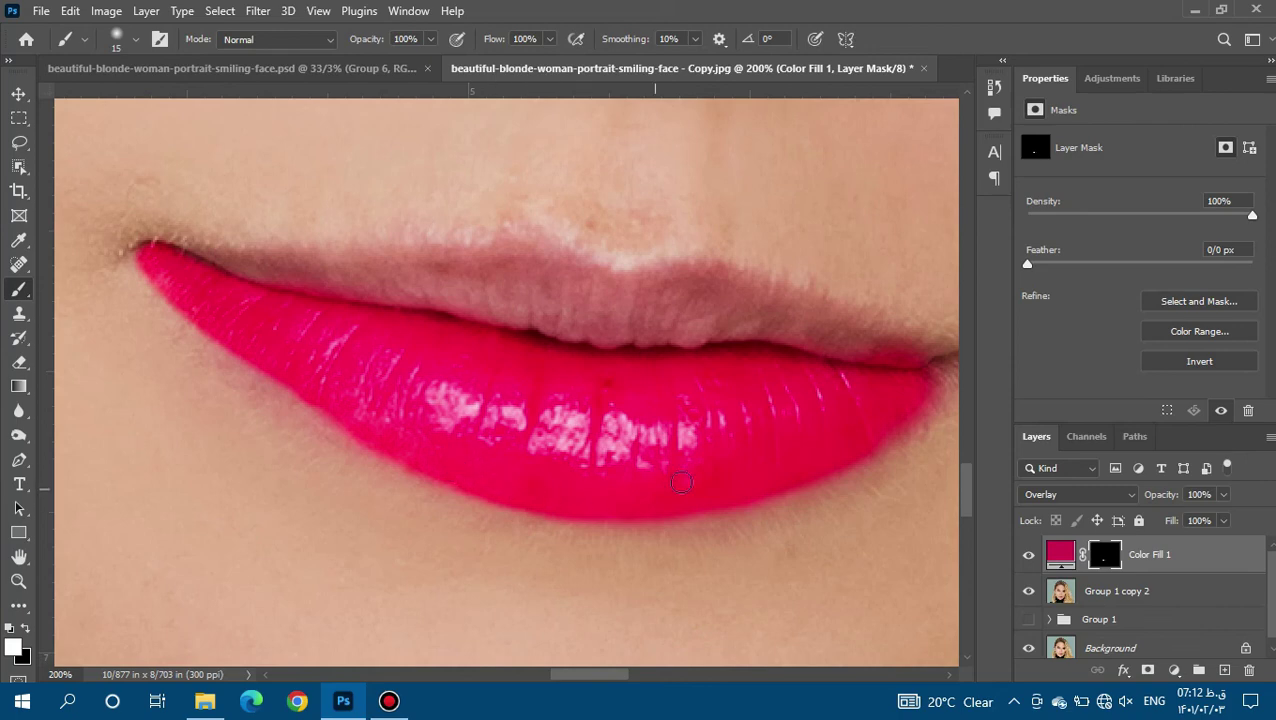
{"action": "scroll", "coordinate": [663, 487], "scroll_direction": "right", "scroll_amount": 5}
{"action": "mouse_move", "coordinate": [527, 381]}
{"action": "left_mouse_down"}
{"action": "mouse_move", "coordinate": [474, 424]}
{"action": "mouse_move", "coordinate": [498, 417]}
{"action": "left_mouse_up"}
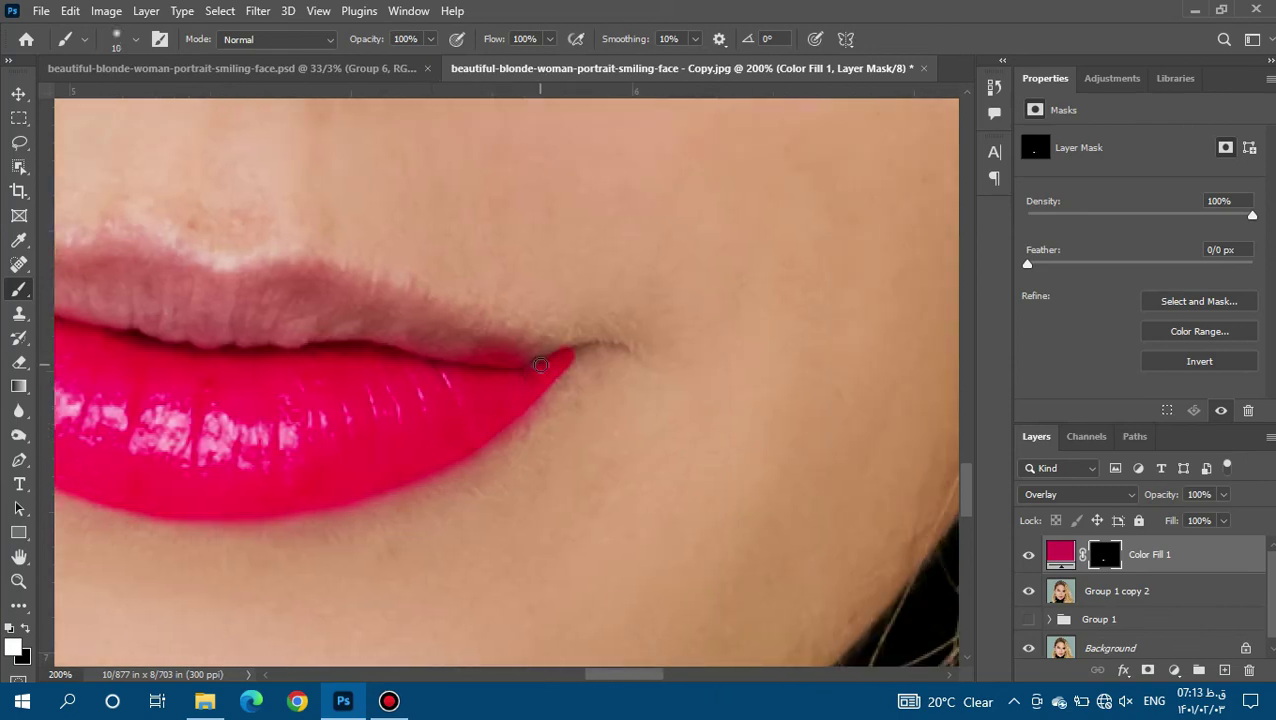
{"action": "scroll", "coordinate": [505, 380], "scroll_direction": "left", "scroll_amount": 10}
Paint the pink overlay across the whole upper lip into the corners with a larger brush
{"action": "key", "text": "bracketright"}
{"action": "key", "text": "bracketright"}
{"action": "mouse_move", "coordinate": [738, 312]}
{"action": "left_mouse_down"}
{"action": "mouse_move", "coordinate": [443, 292]}
{"action": "mouse_move", "coordinate": [290, 250]}
{"action": "mouse_move", "coordinate": [560, 262]}
{"action": "mouse_move", "coordinate": [510, 250]}
{"action": "mouse_move", "coordinate": [561, 268]}
{"action": "mouse_move", "coordinate": [625, 245]}
{"action": "mouse_move", "coordinate": [255, 235]}
{"action": "left_mouse_up"}
{"action": "scroll", "coordinate": [547, 655], "scroll_direction": "right", "scroll_amount": 8}
{"action": "mouse_move", "coordinate": [336, 293]}
{"action": "left_mouse_down"}
{"action": "mouse_move", "coordinate": [518, 313]}
{"action": "mouse_move", "coordinate": [534, 342]}
{"action": "mouse_move", "coordinate": [550, 336]}
{"action": "left_mouse_up"}
{"action": "key", "text": "bracketleft"}
{"action": "key", "text": "bracketleft"}
{"action": "key", "text": "bracketleft"}
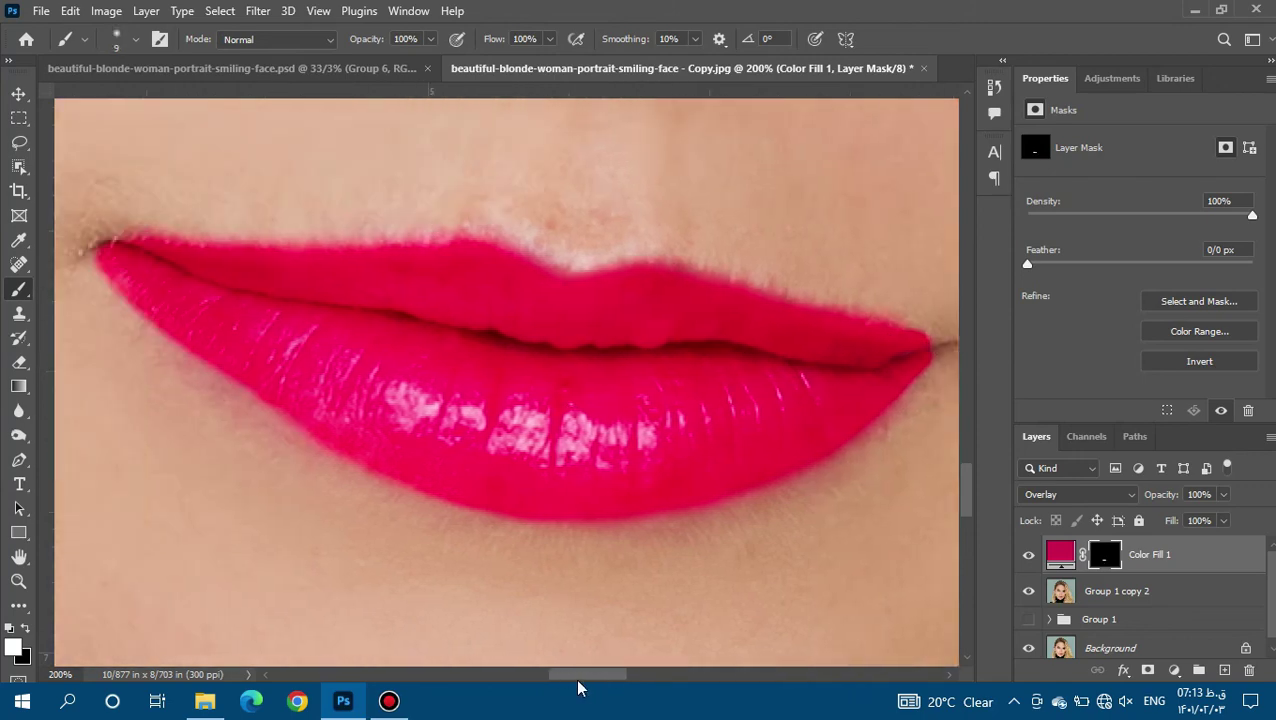
{"action": "left_click_drag", "start_coordinate": [460, 316], "coordinate": [355, 425]}
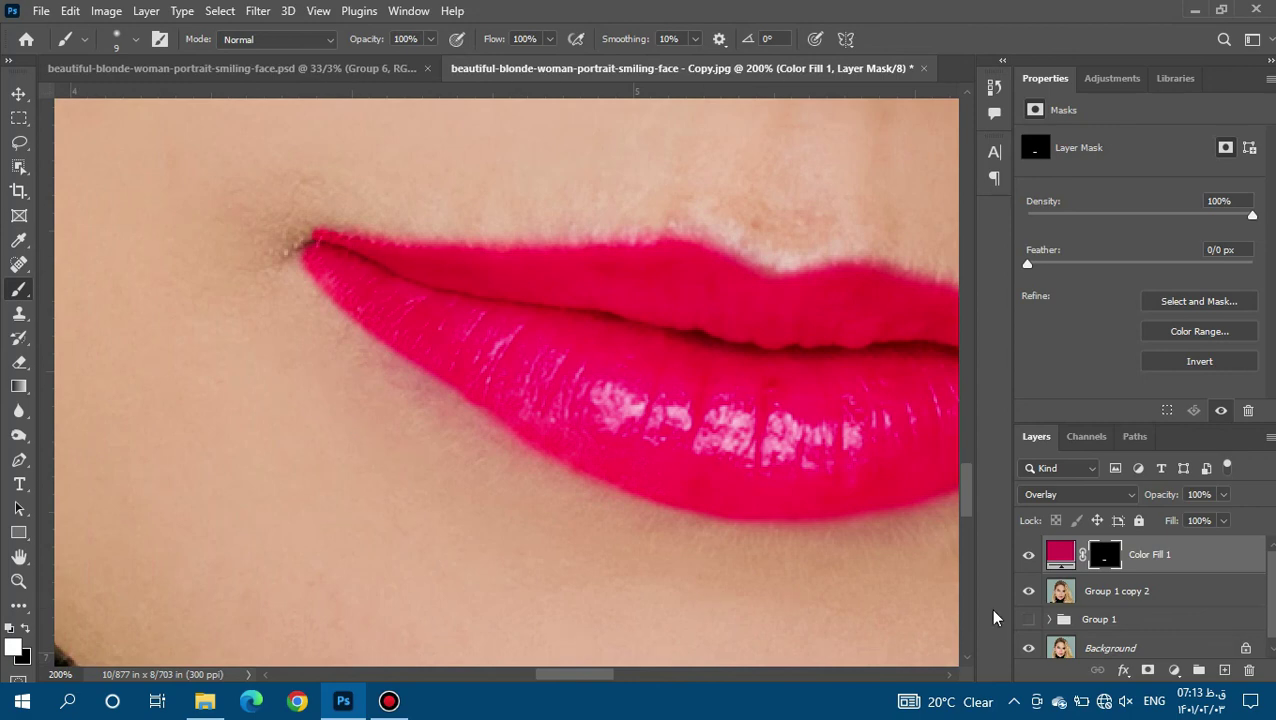
{"action": "key", "text": "ctrl+2"}
Lower Color Fill 1 opacity to 27%, comparing with the fill toggled off, and zoom out to the face
{"action": "left_click_drag", "start_coordinate": [1223, 514], "coordinate": [1159, 515]}
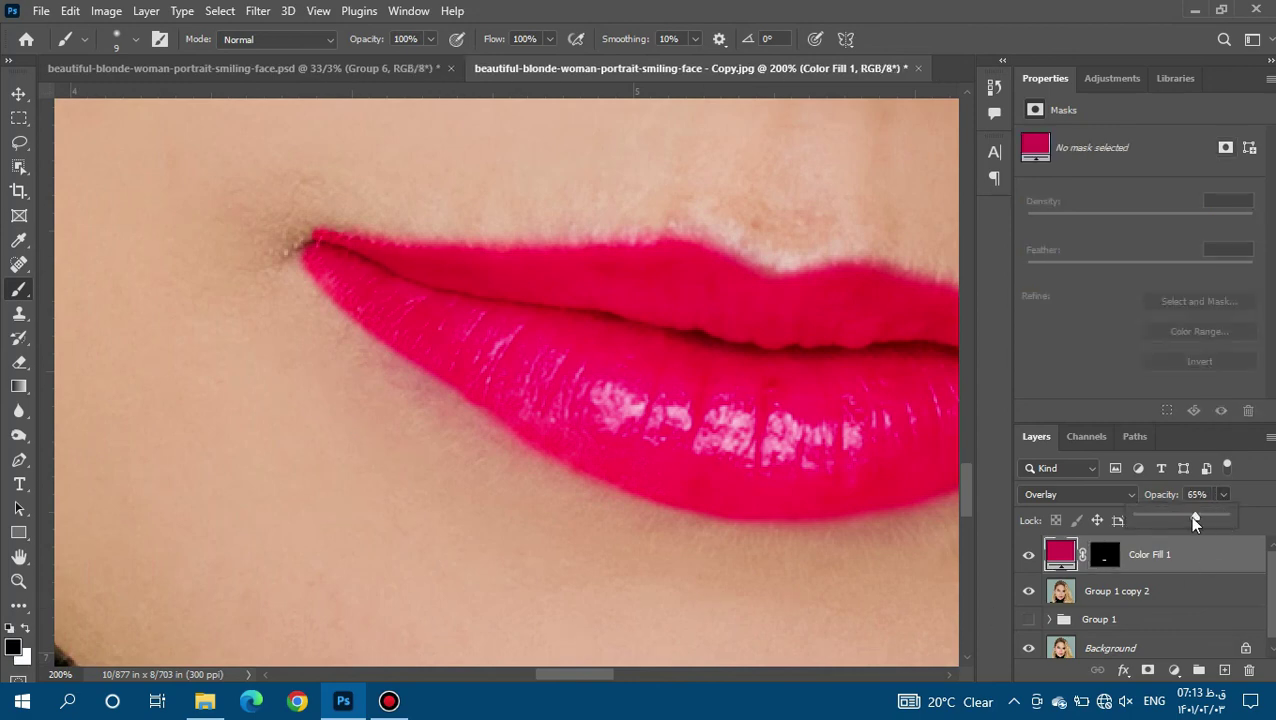
{"action": "left_click_drag", "start_coordinate": [608, 676], "coordinate": [613, 676]}
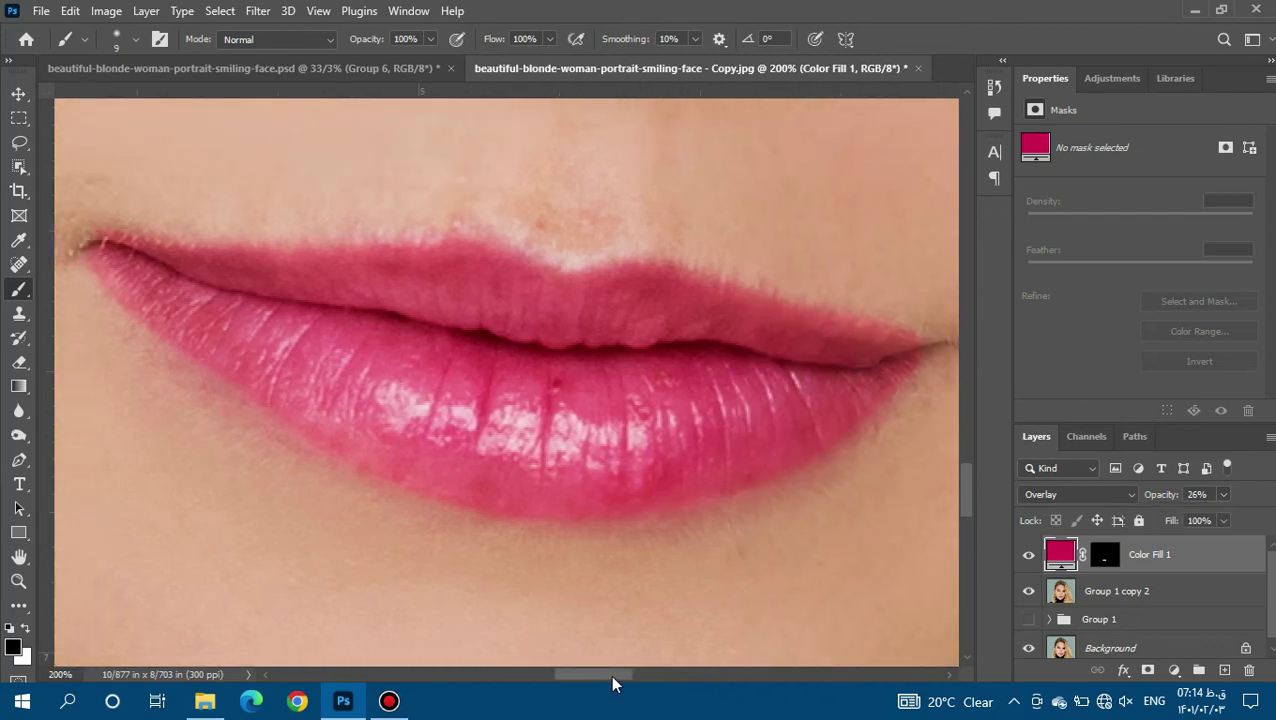
{"action": "left_click_drag", "start_coordinate": [1215, 517], "coordinate": [1216, 517]}
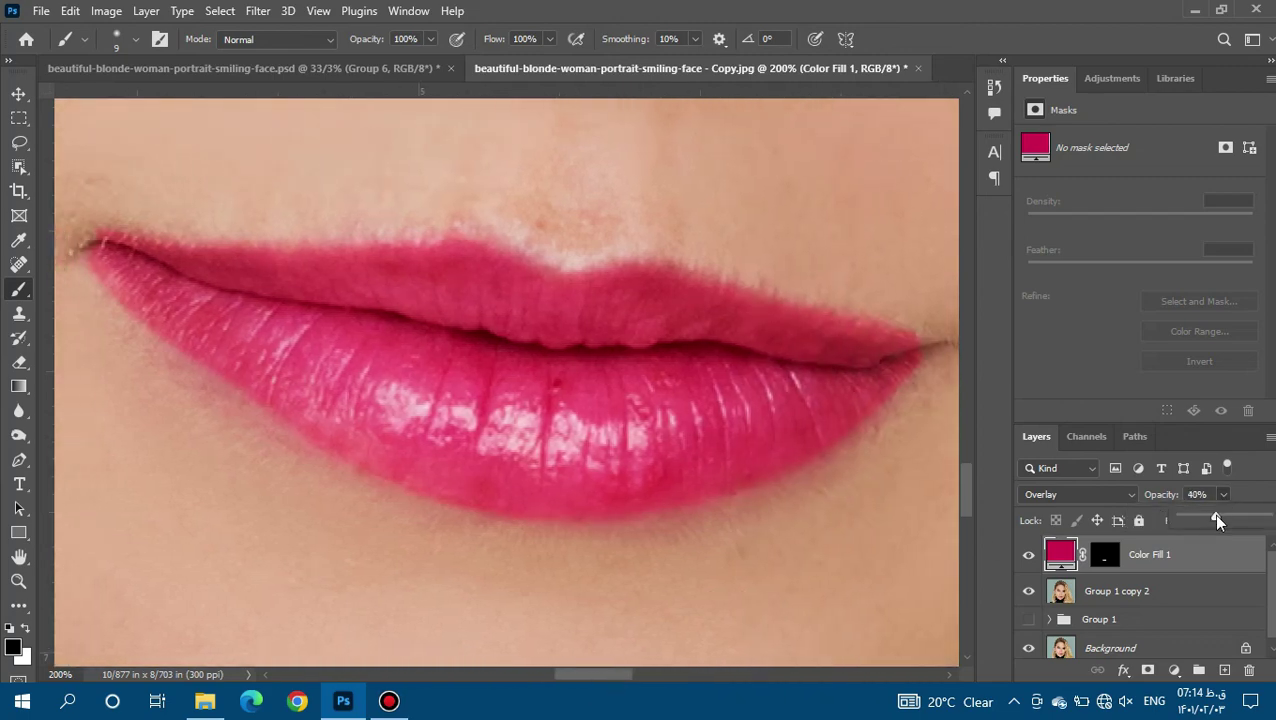
{"action": "key", "text": "z"}
{"action": "left_click", "coordinate": [521, 339], "text": "alt"}
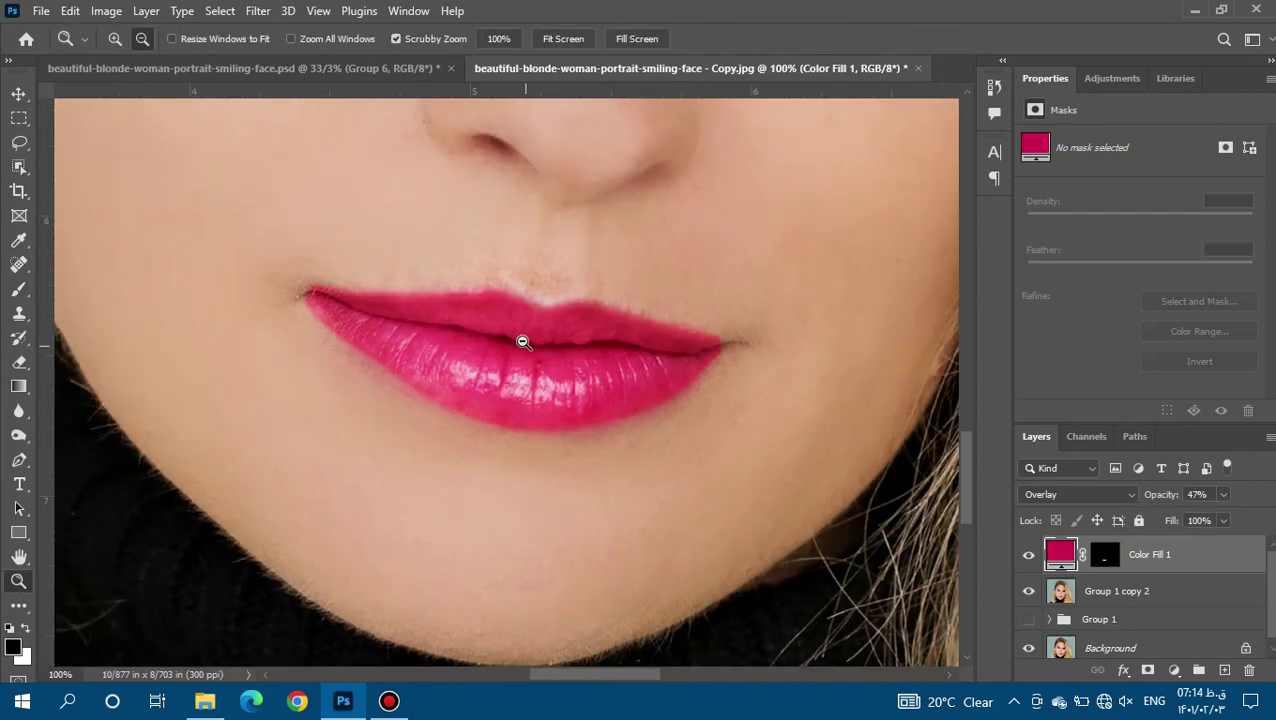
{"action": "left_click_drag", "start_coordinate": [966, 484], "coordinate": [967, 452]}
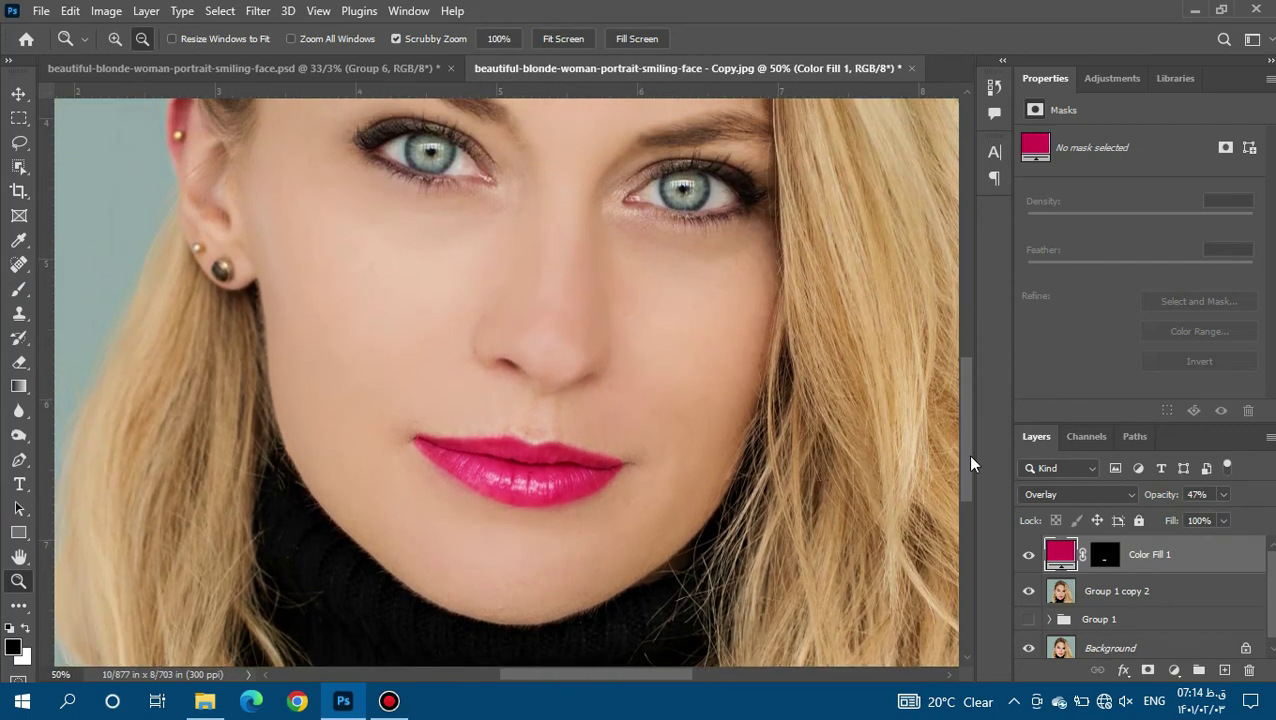
{"action": "left_click", "coordinate": [1028, 555]}
{"action": "left_click", "coordinate": [1028, 555]}
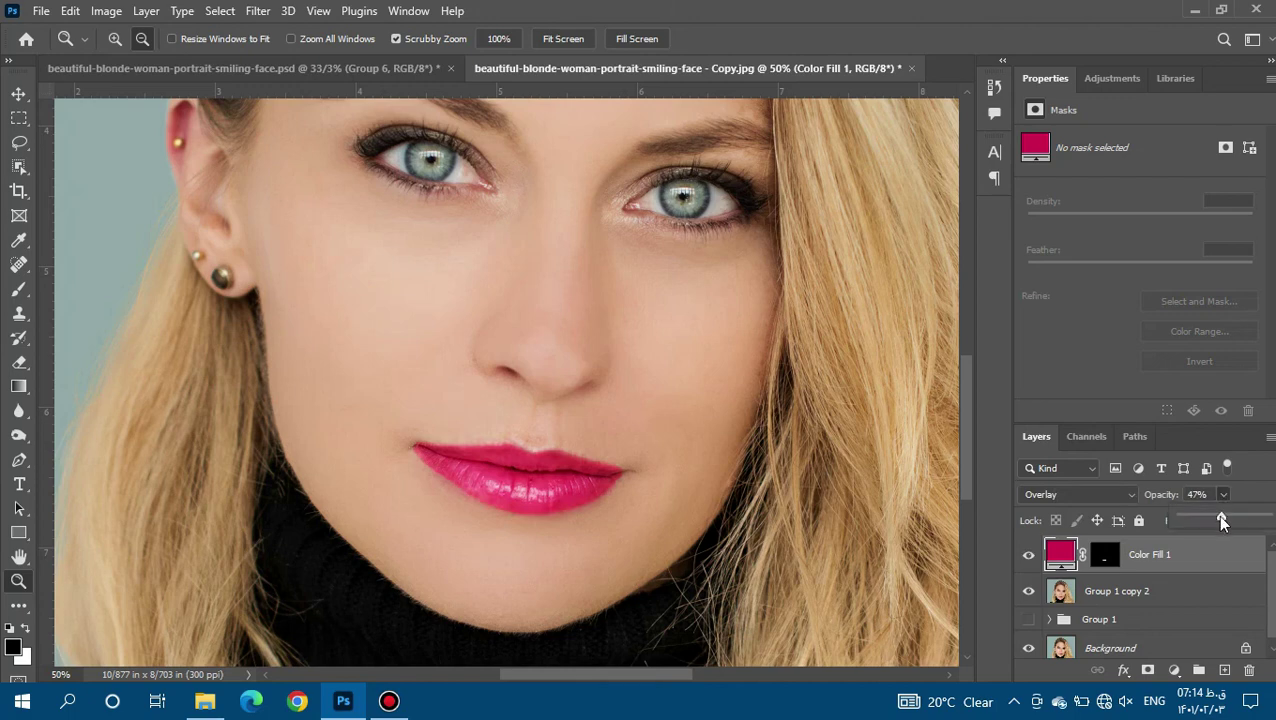
{"action": "left_click_drag", "start_coordinate": [1220, 519], "coordinate": [1191, 520]}
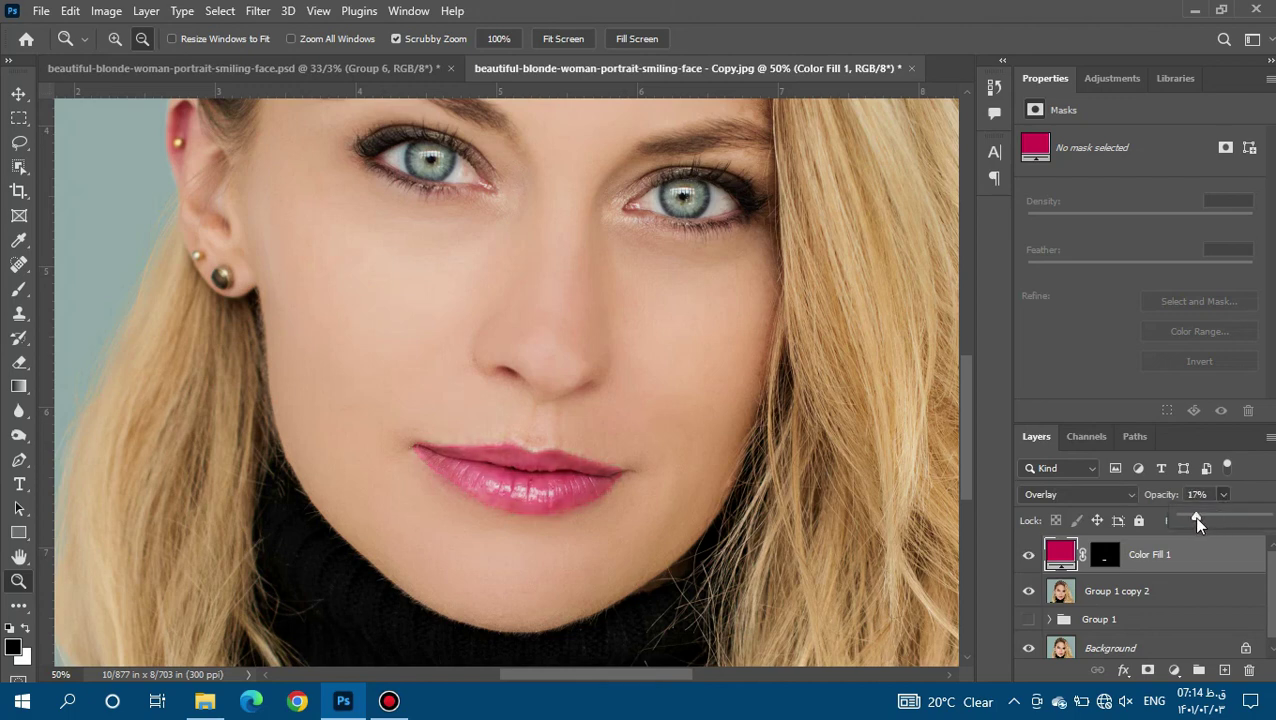
{"action": "left_click_drag", "start_coordinate": [1204, 522], "coordinate": [1205, 521]}
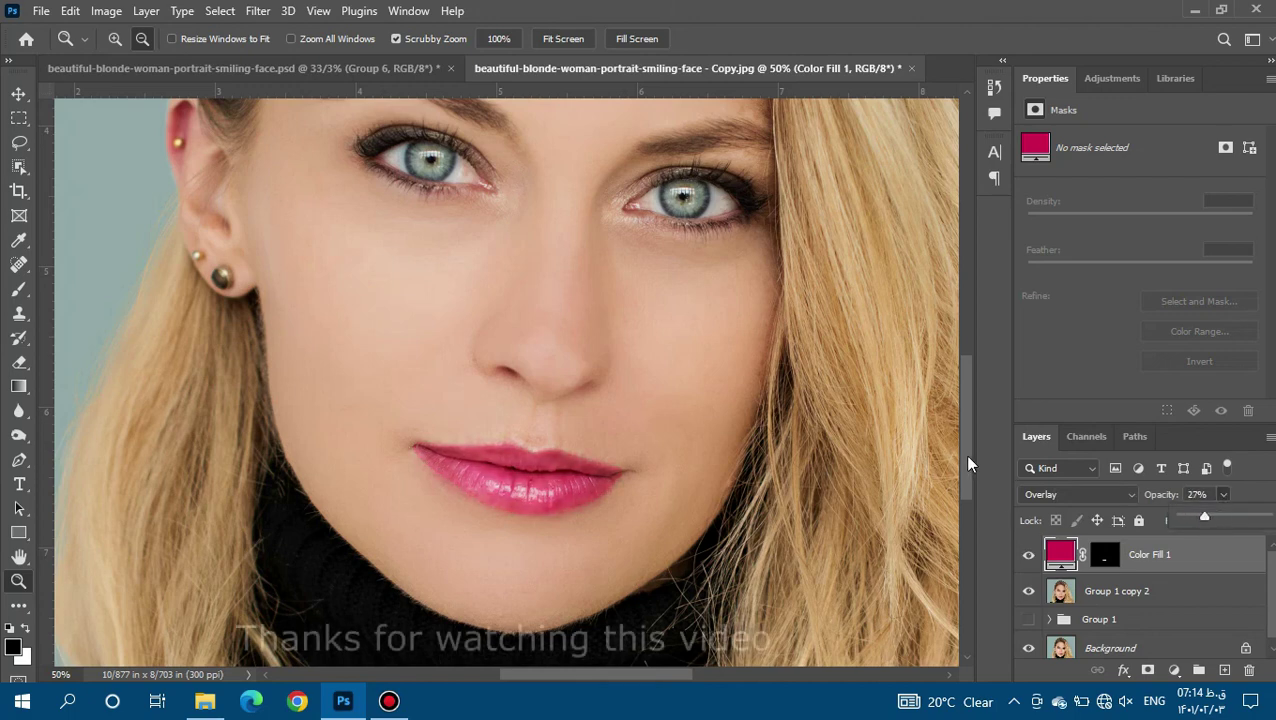
{"action": "left_click_drag", "start_coordinate": [964, 454], "coordinate": [963, 423]}
{"action": "left_click", "coordinate": [503, 333], "text": "alt"}
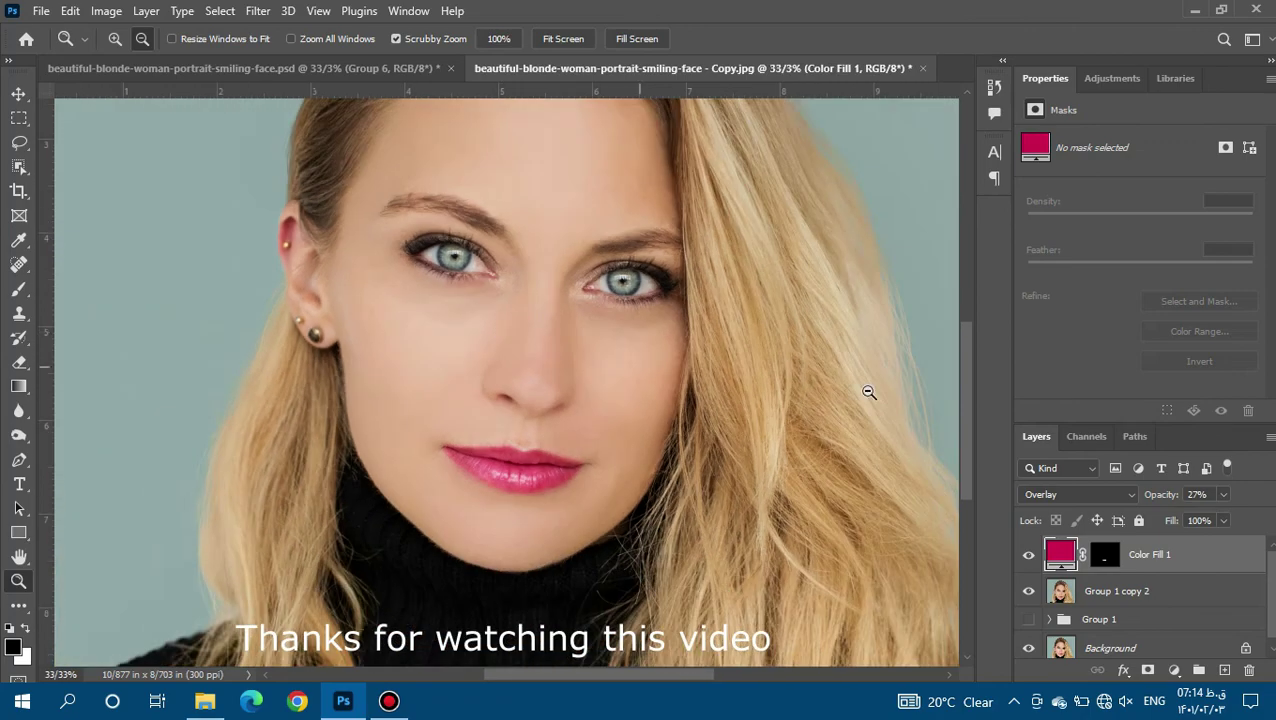
Group Color Fill 1 with Group 1 copy 2 into Group 2 and hide it for a before view
{"action": "left_click_drag", "start_coordinate": [970, 410], "coordinate": [963, 390]}
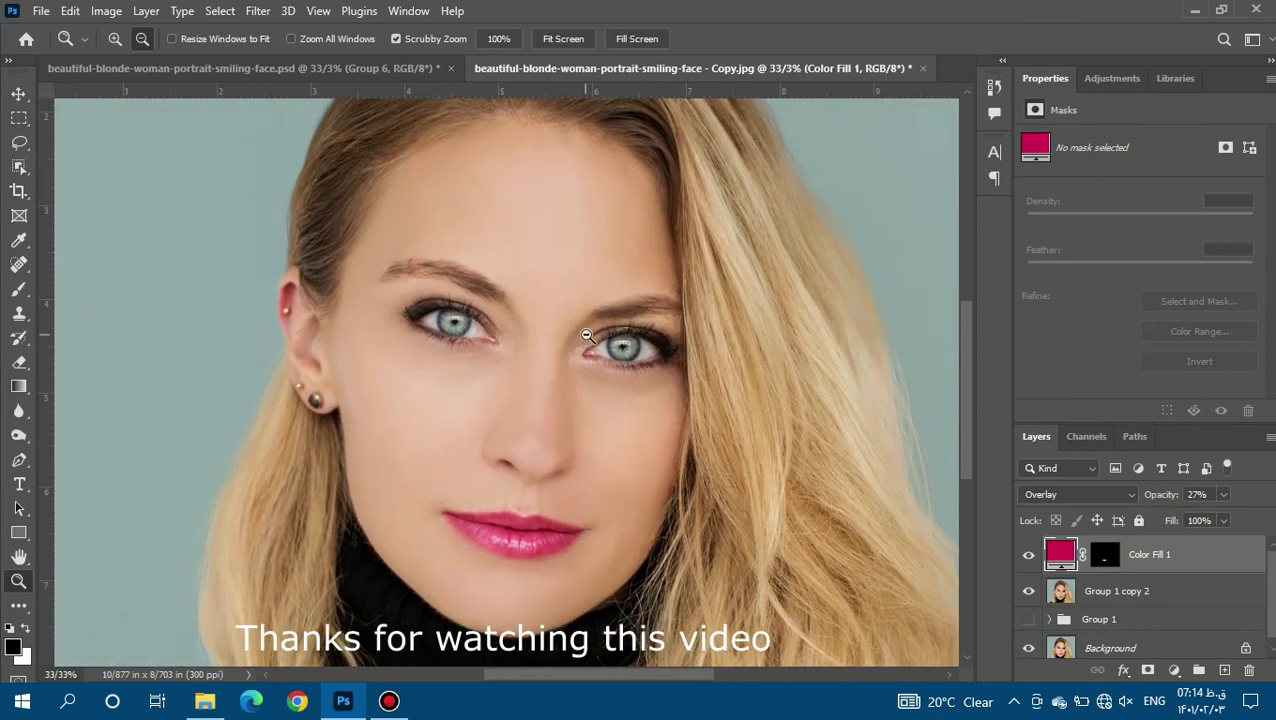
{"action": "left_click", "coordinate": [587, 335], "text": "alt"}
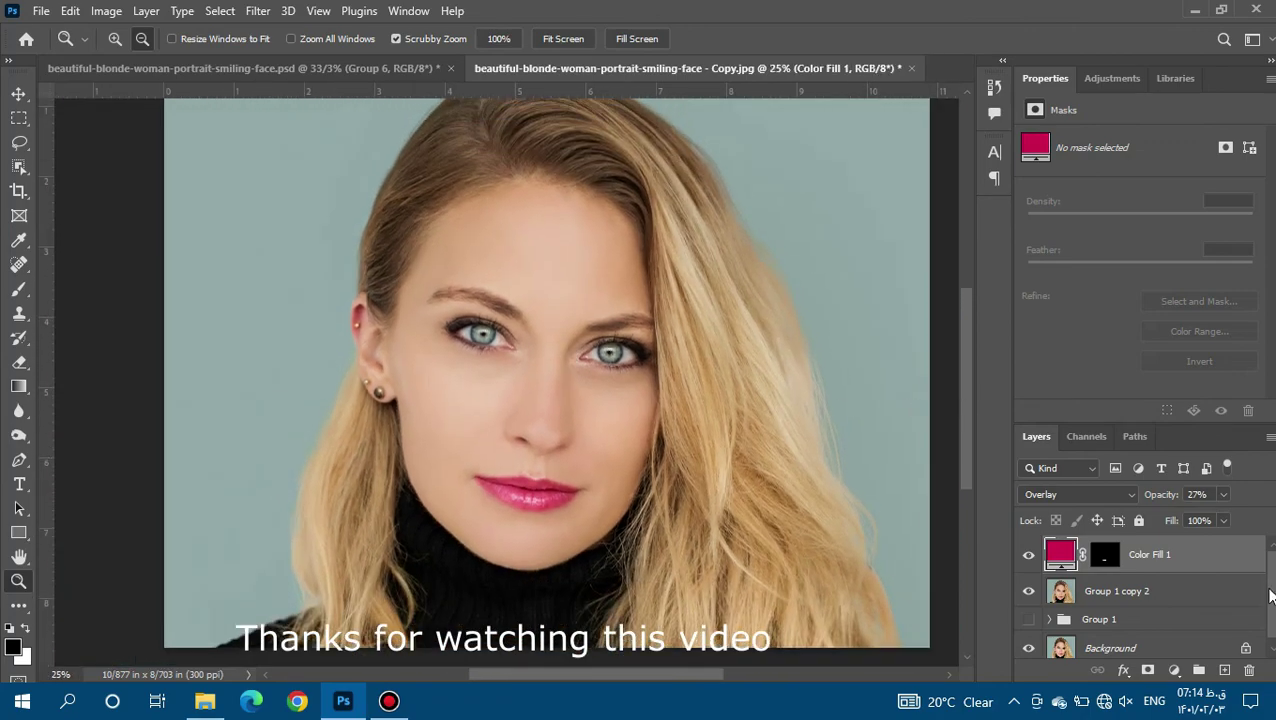
{"action": "left_click_drag", "start_coordinate": [1270, 594], "coordinate": [1272, 598]}
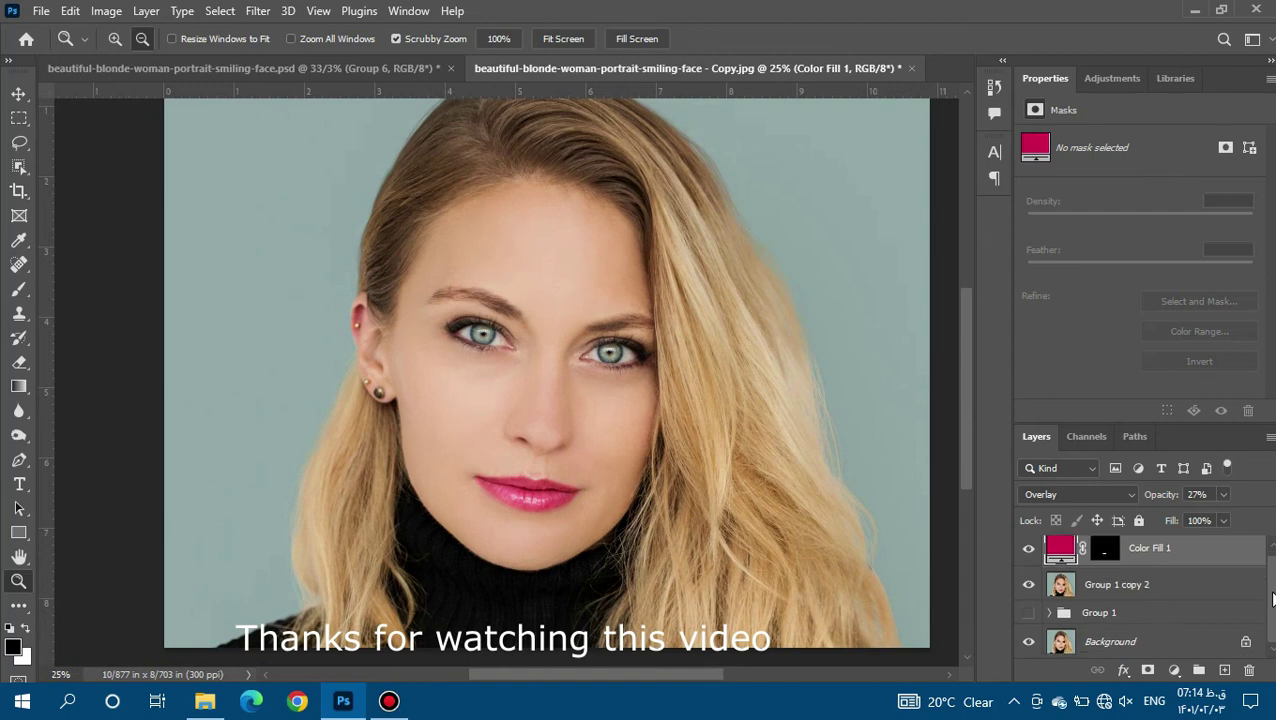
{"action": "left_click", "coordinate": [1191, 585], "text": "shift"}
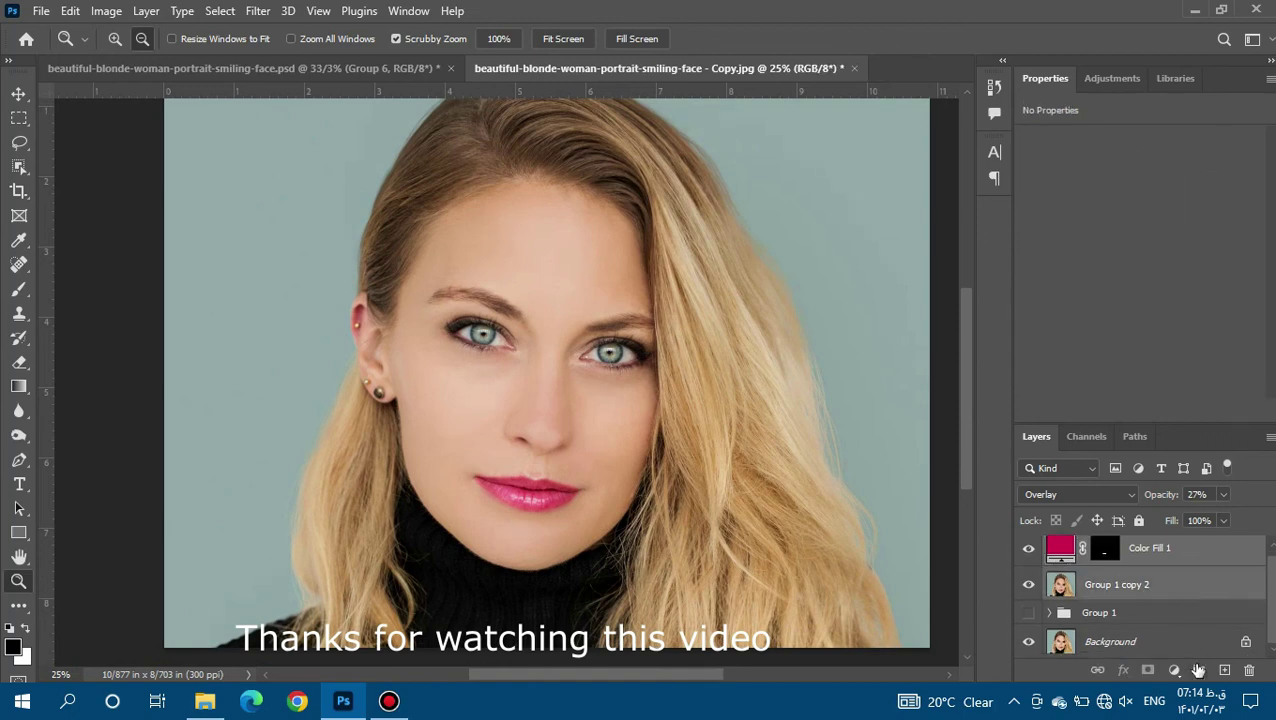
{"action": "left_click", "coordinate": [1199, 670]}
{"action": "left_click", "coordinate": [1030, 550]}
{"action": "left_click", "coordinate": [1030, 550]}
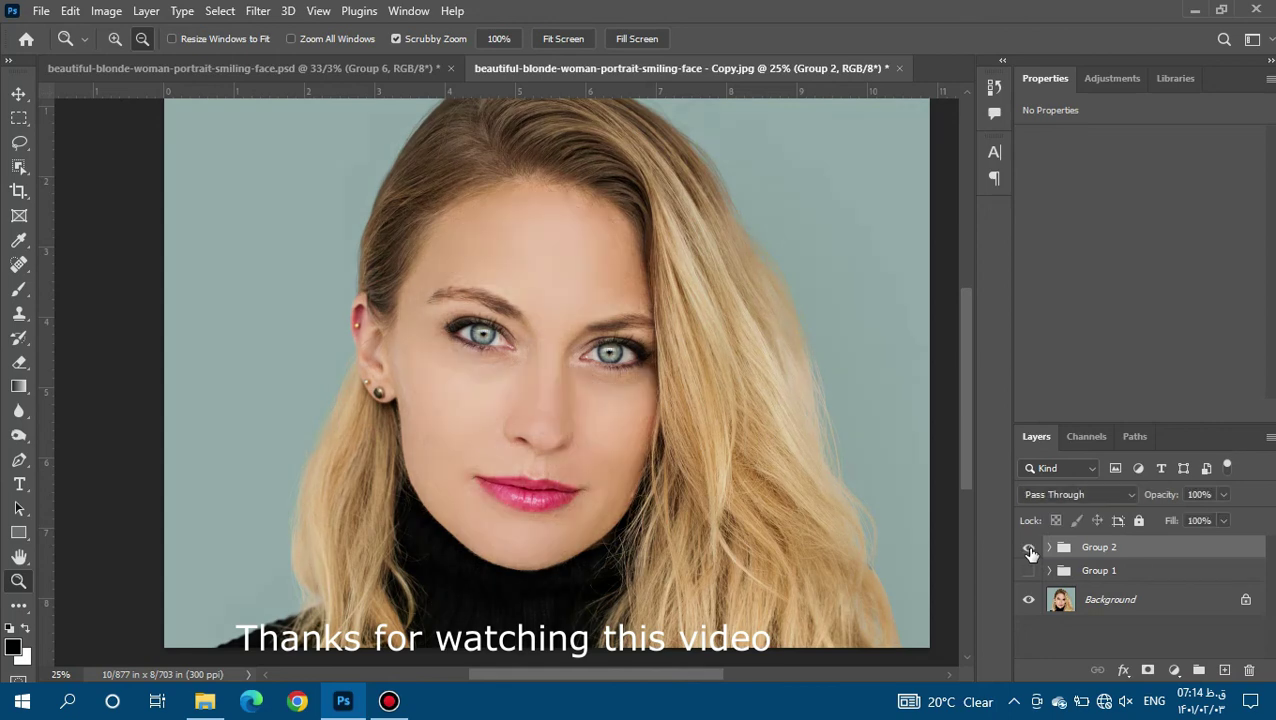
{"action": "left_click", "coordinate": [1030, 550]}
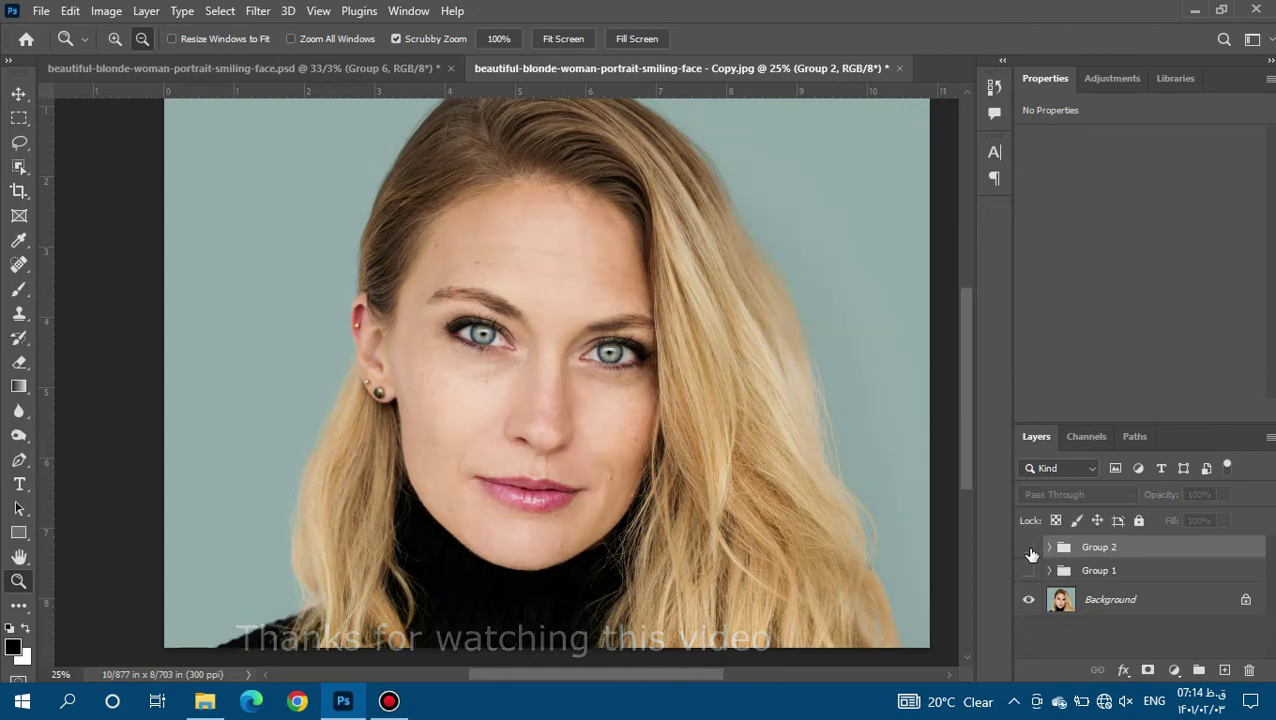